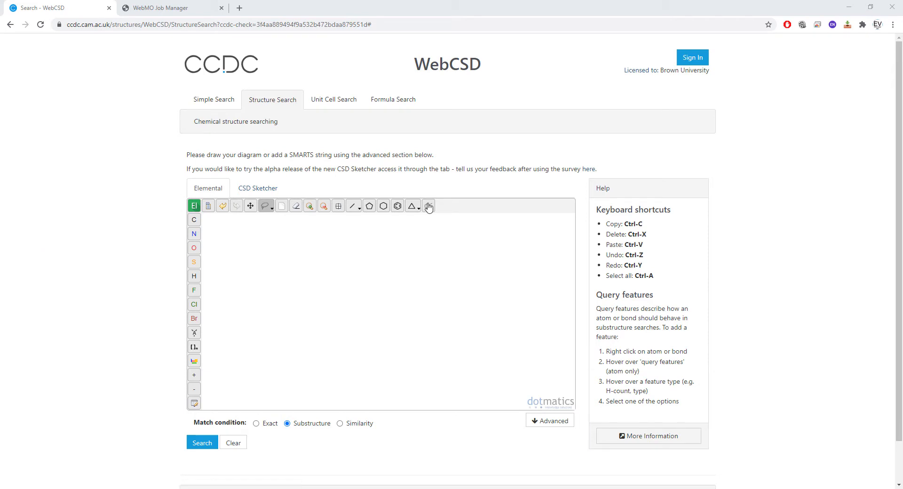
- Draw a benzene ring in the structure sketcher and fuse a five-membered ring onto its side bond
left_click(397, 208)
left_click(310, 288)
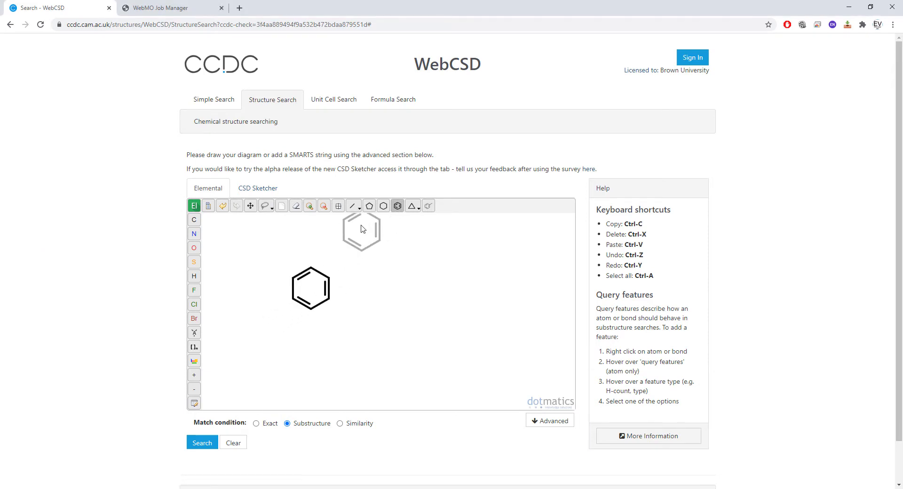
left_click(369, 207)
left_click(330, 289)
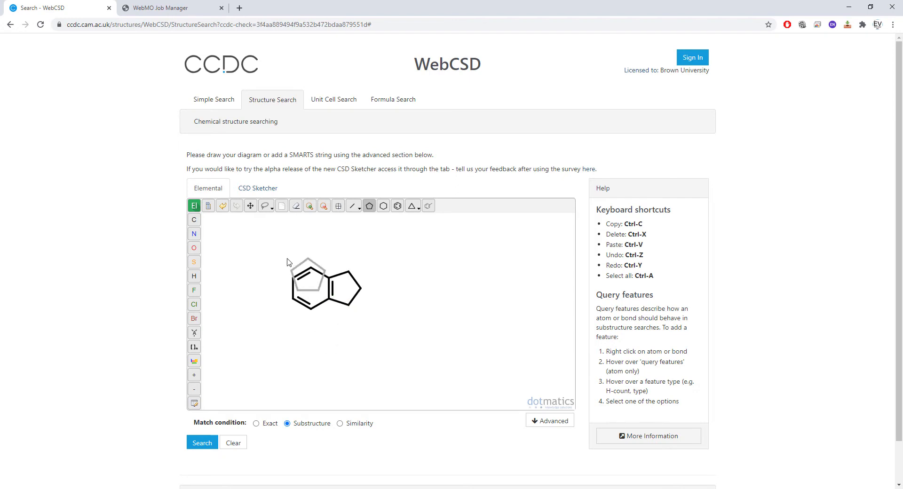
- Add a single bond from the outer carbon of the fused five-membered ring and attach a second five-membered ring to it
left_click(352, 205)
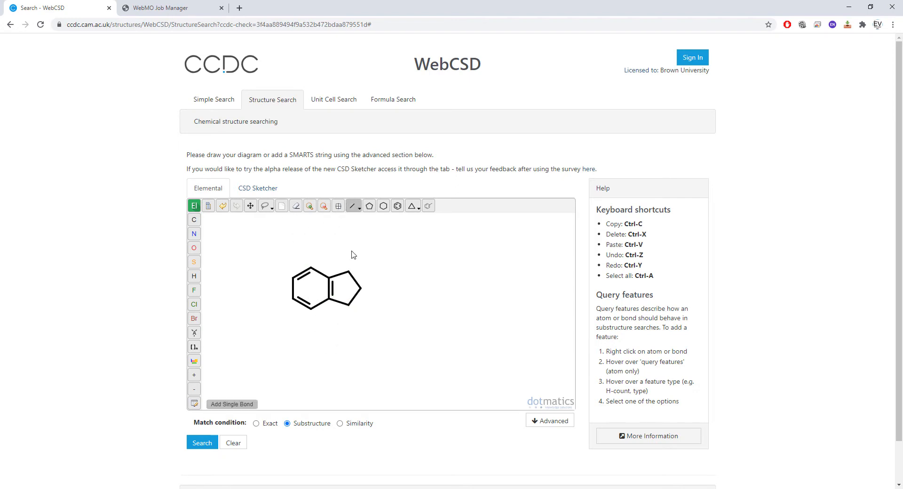
left_click(361, 287)
left_click(369, 207)
left_click(382, 288)
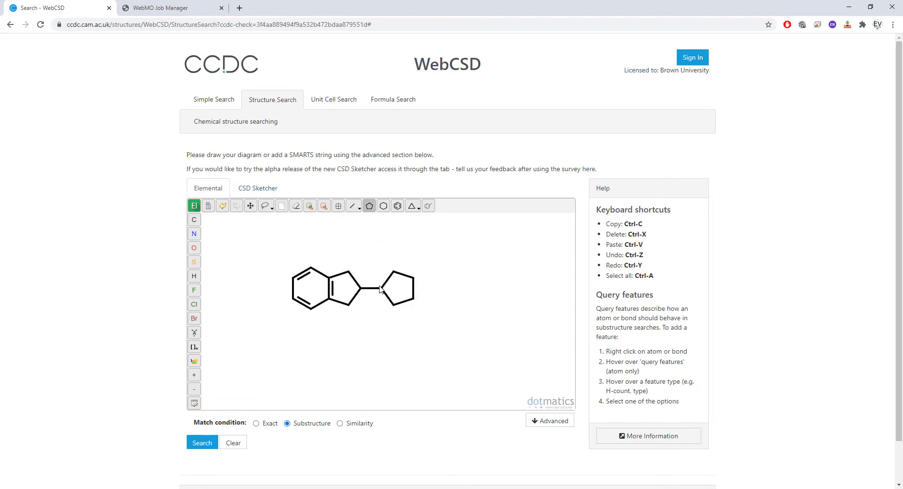
- Change the fused ring's lower carbon and the second ring's attachment atom and its upper neighbour to nitrogen
left_click(194, 234)
left_click(348, 304)
left_click(382, 288)
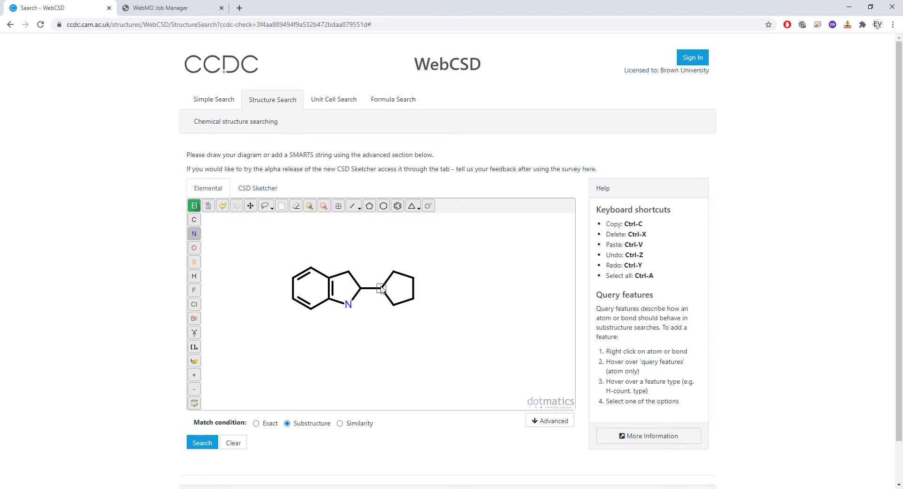
left_click(394, 272)
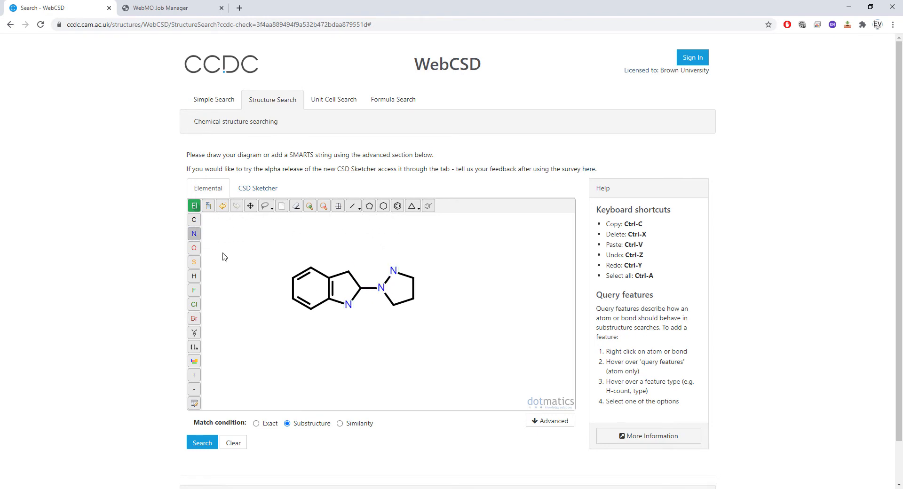
- Add the C=N double bond in the fused ring, and complete the pyrazole with two double bonds, a methyl group and an oxygen substituent
left_click(352, 206)
left_click(356, 299)
left_click(414, 279)
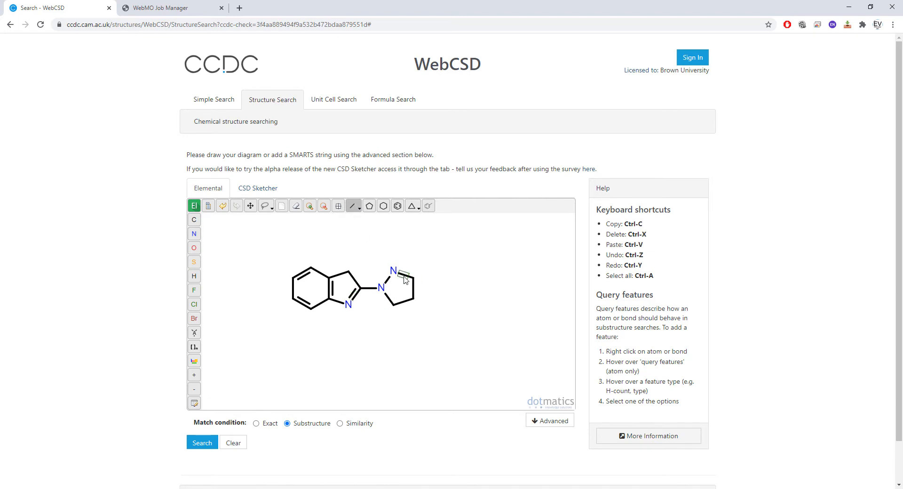
left_click(414, 279)
left_click(395, 304)
left_click(403, 302)
key("o")
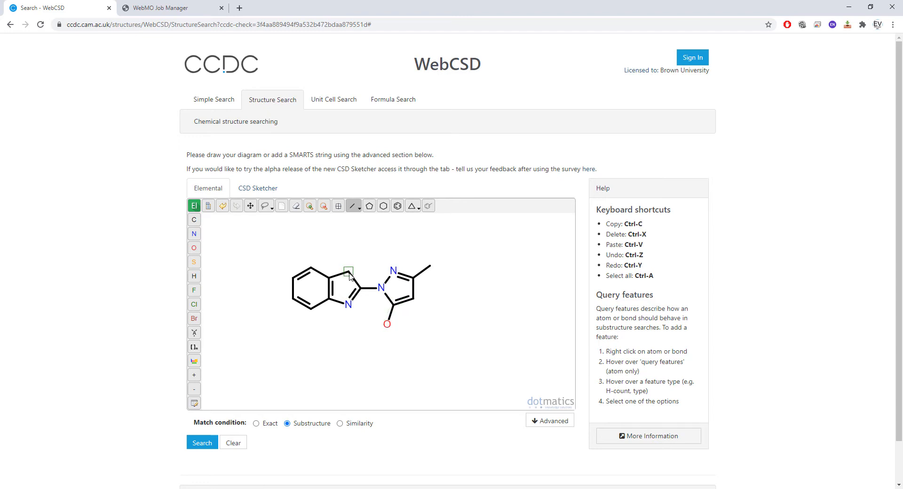
- Change the fused five-membered ring's upper carbon to sulfur and run the substructure search
key("s")
left_click(204, 442)
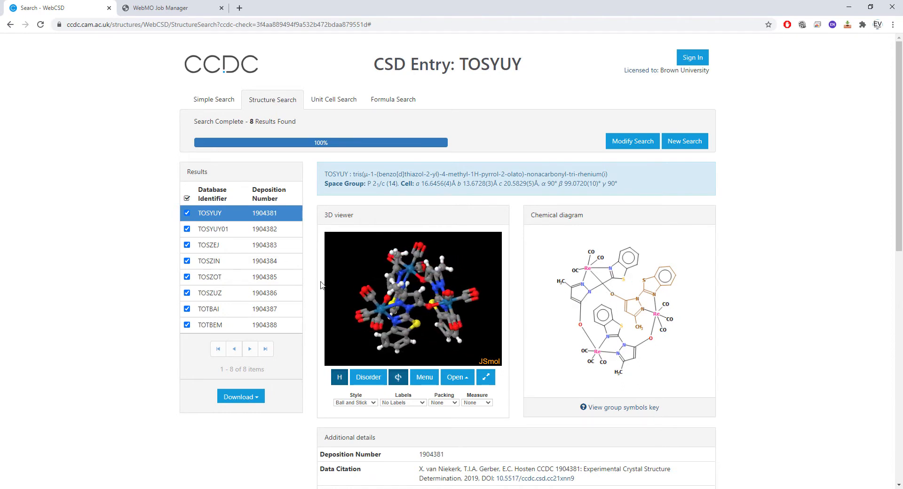
- Open the TOSZEJ entry and download its deposited CIF
left_click(227, 252)
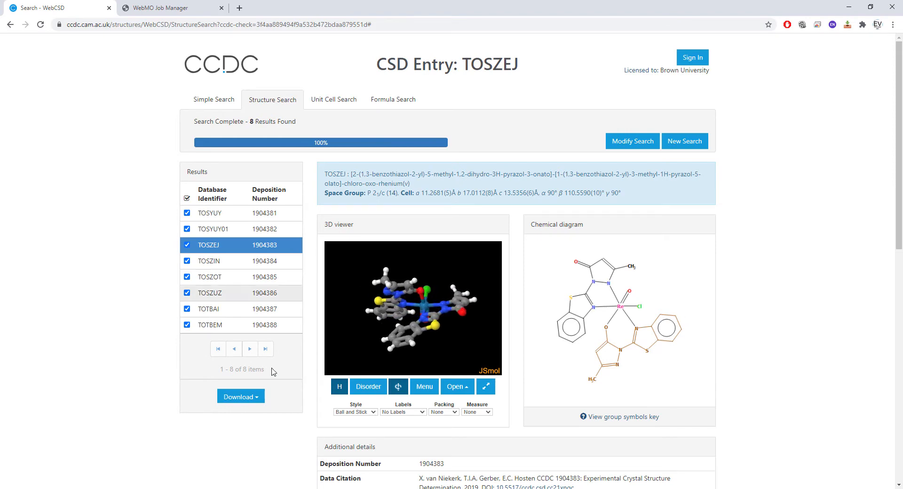
left_click(242, 397)
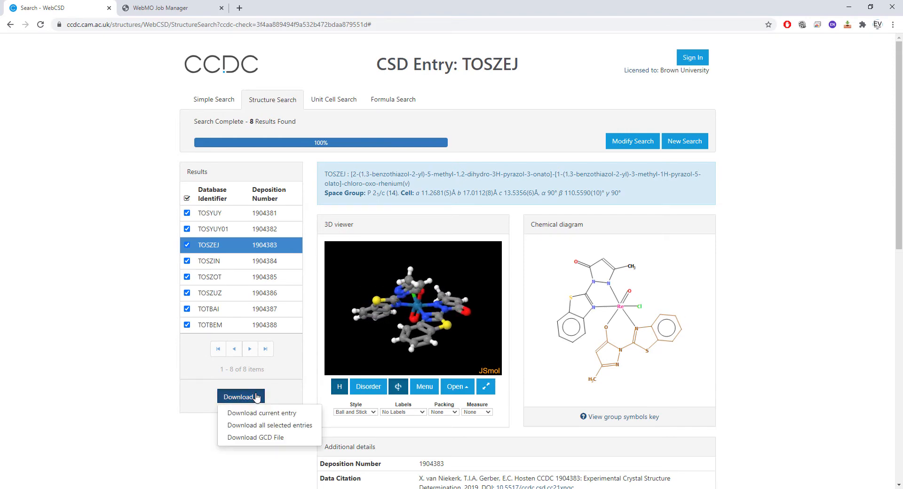
left_click(282, 413)
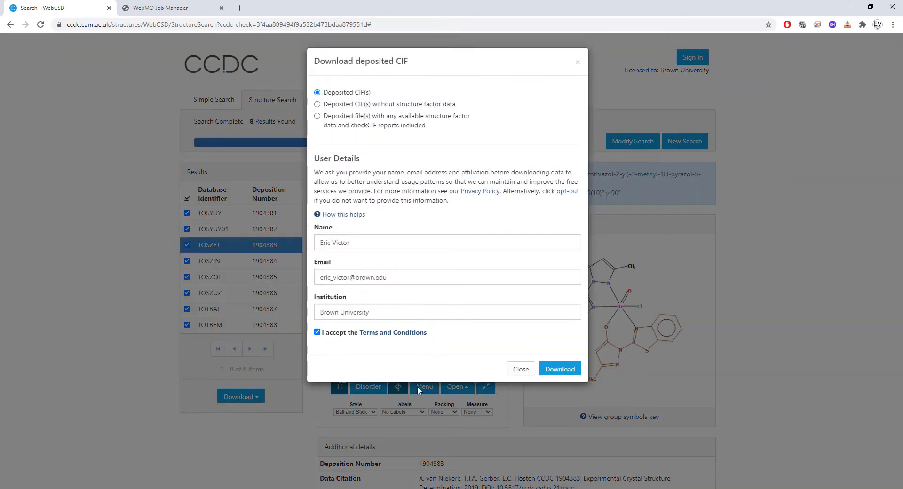
left_click(560, 369)
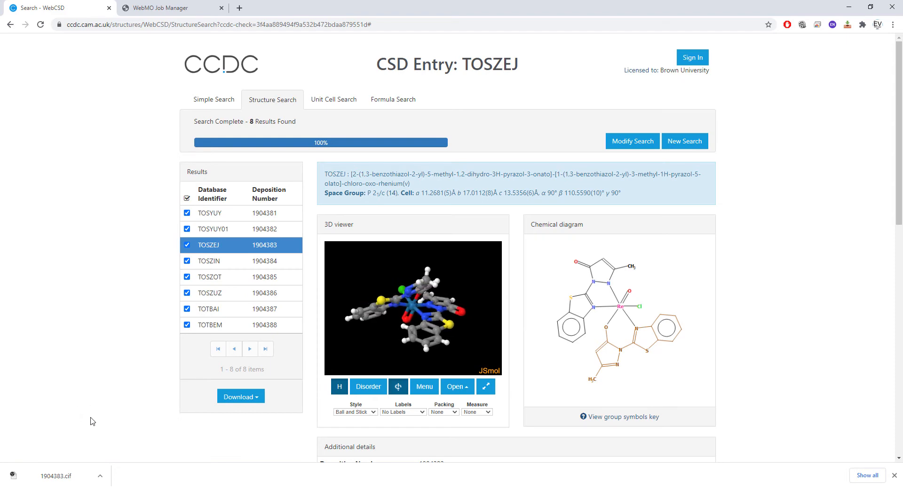
- Open the downloaded 1904383.cif in Mercury and save the structure to the Desktop as the MOL file ReTemplate.mol
left_click(64, 476)
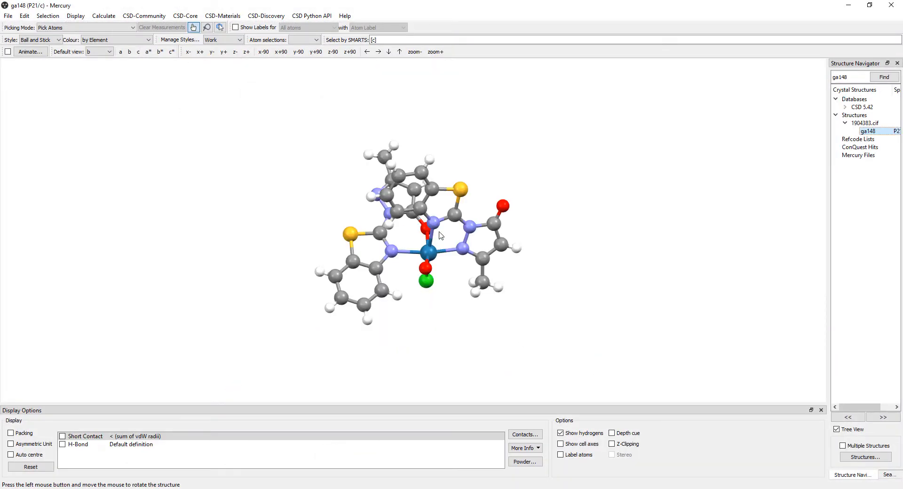
left_click_drag(511, 190, 484, 286)
left_click(6, 17)
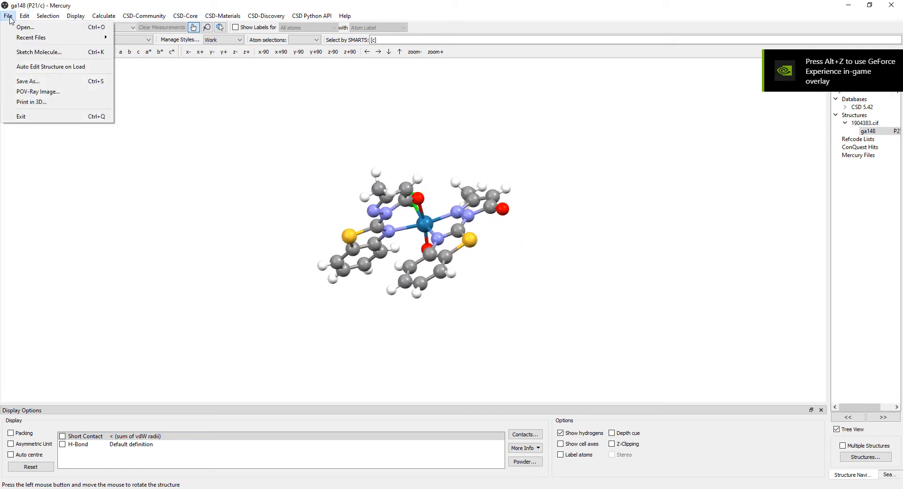
mouse_move(6, 16)
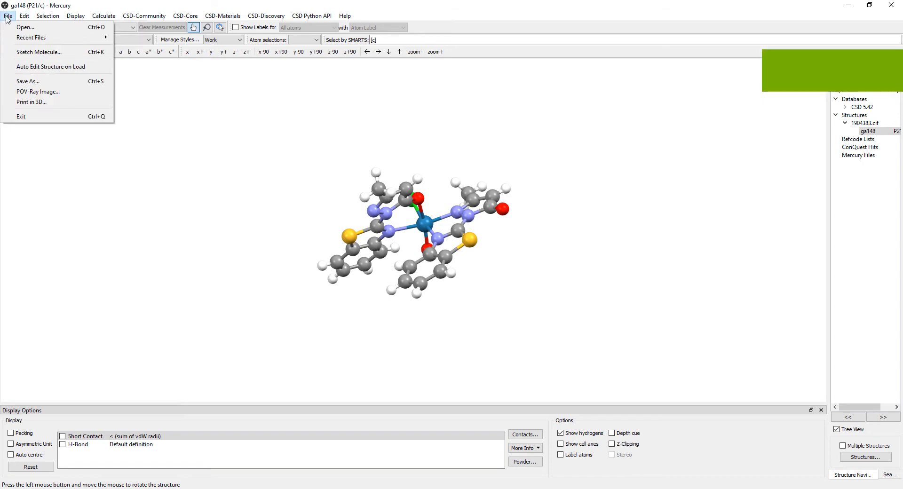
left_click(35, 81)
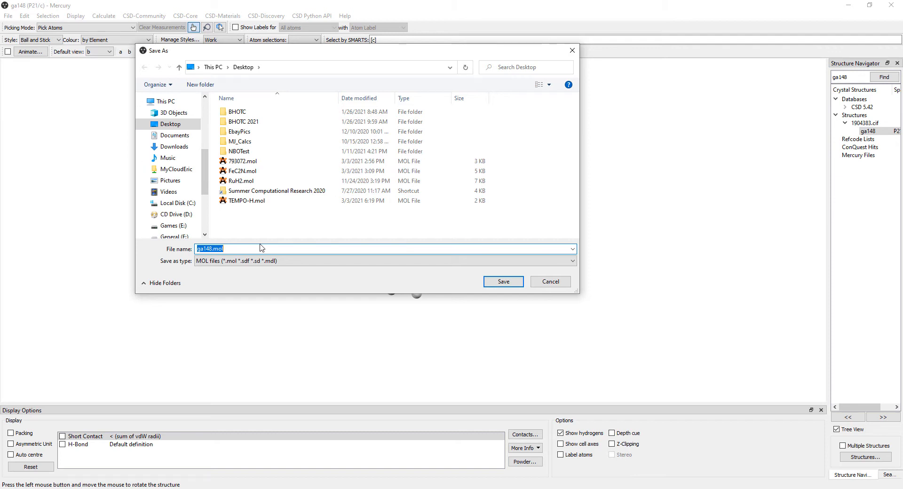
type("ReTemplate")
left_click(502, 282)
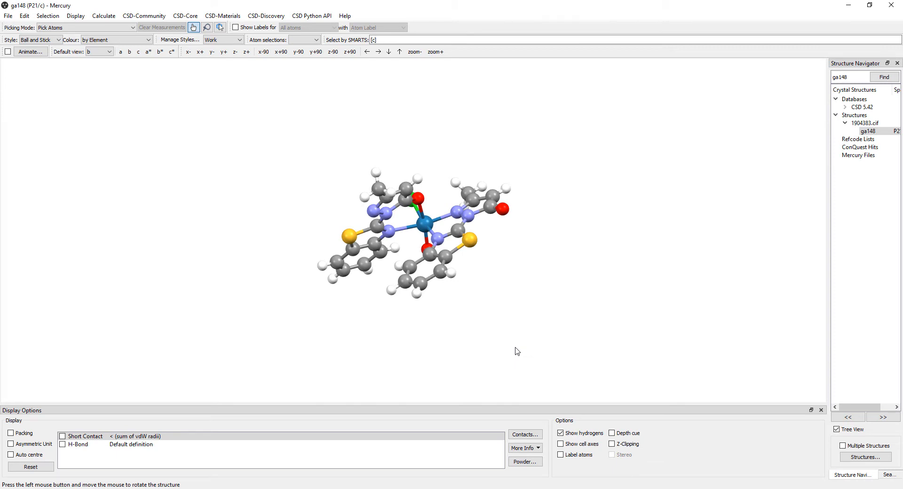
- Switch to the WebMO Job Manager in the browser and create a new job
key("alt+Tab")
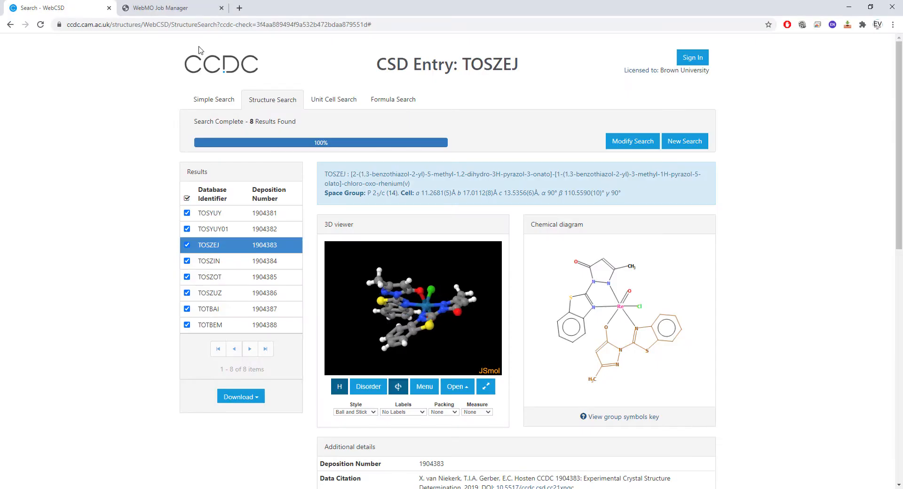
left_click(173, 2)
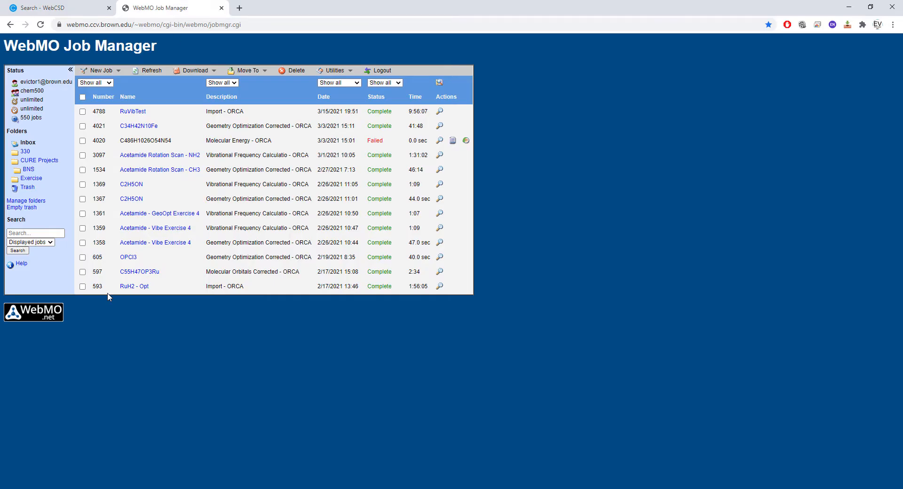
left_click(103, 70)
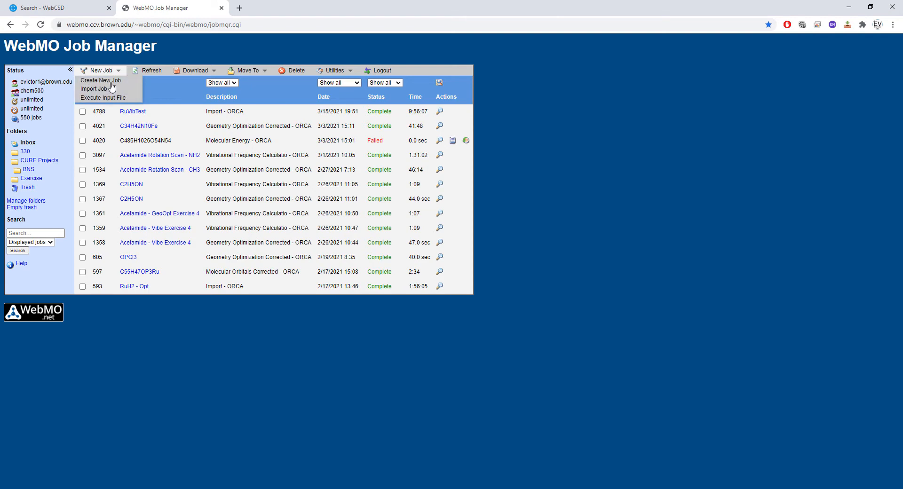
left_click(116, 81)
- Import ReTemplate.mol from the Desktop into the molecule editor in MOL/SDF format
left_click(77, 80)
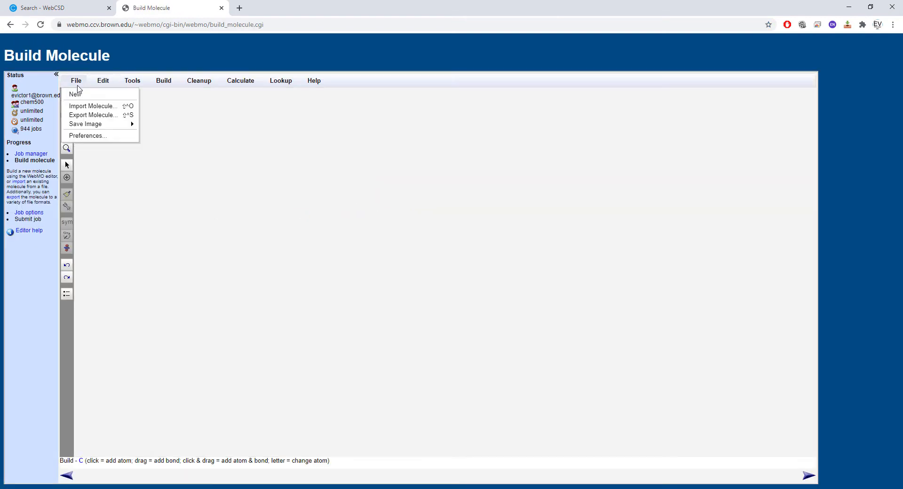
left_click(90, 104)
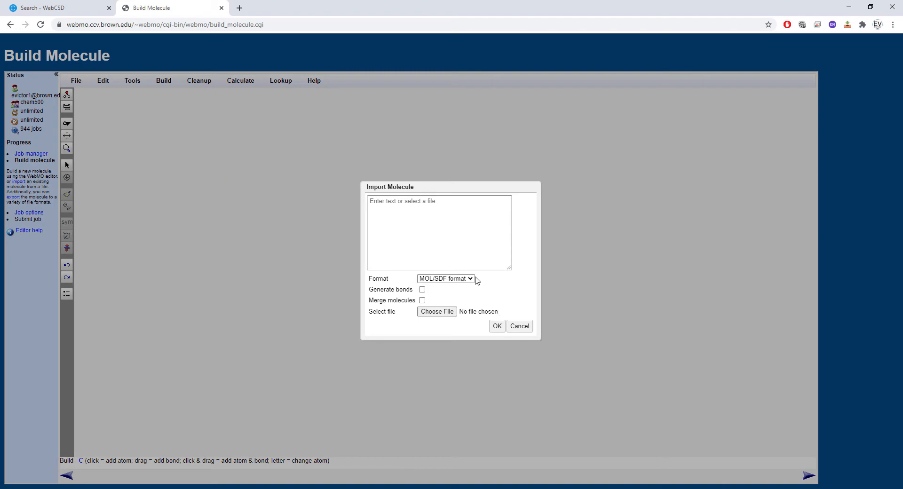
left_click(436, 312)
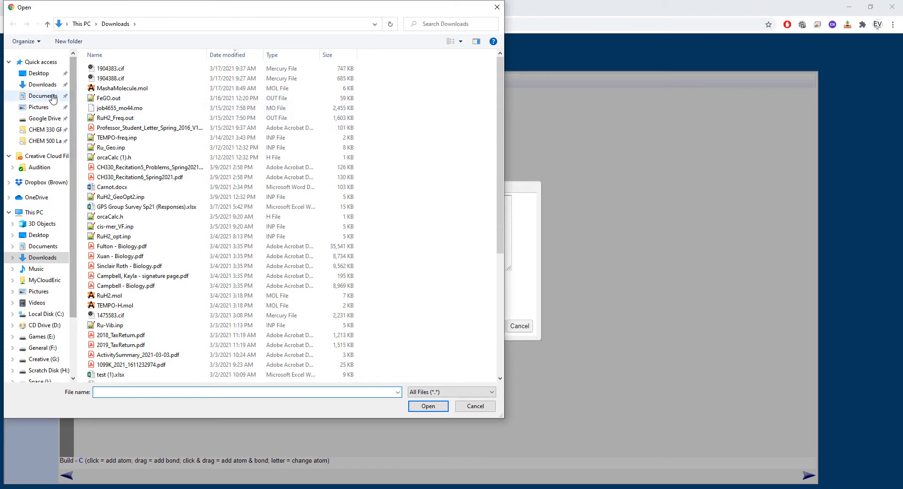
left_click(39, 74)
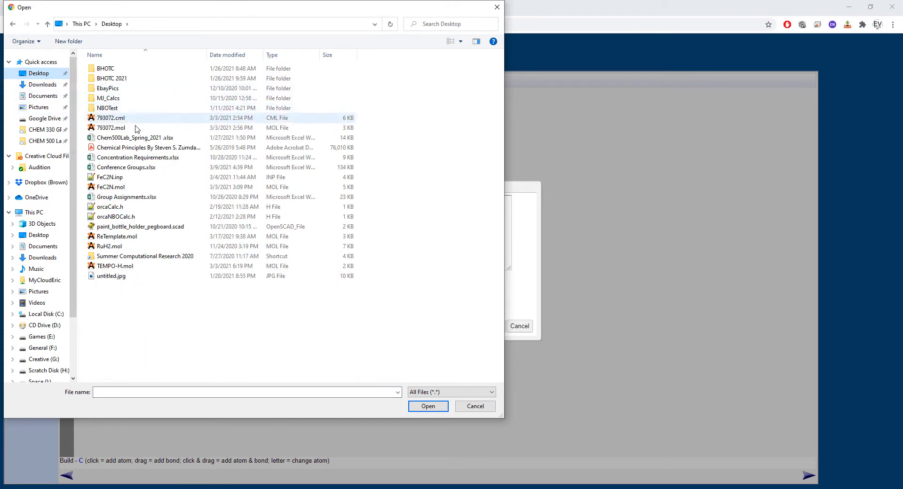
left_click(117, 236)
left_click(427, 405)
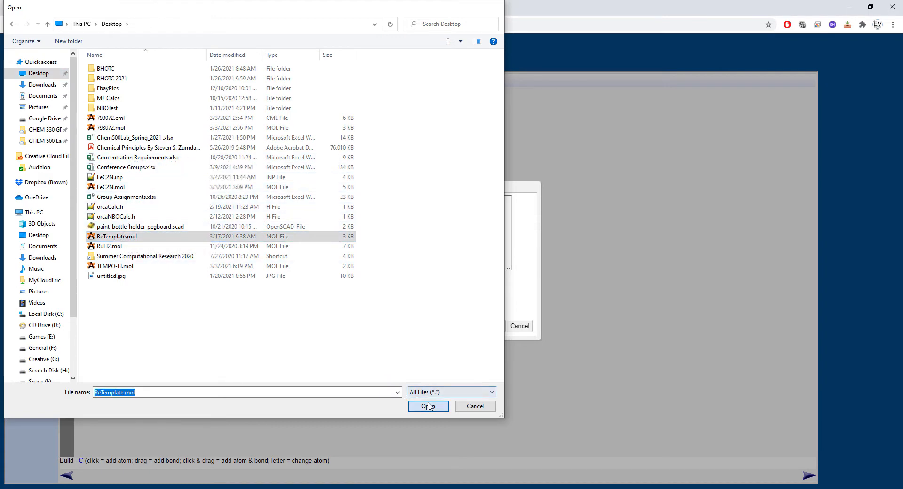
left_click(497, 326)
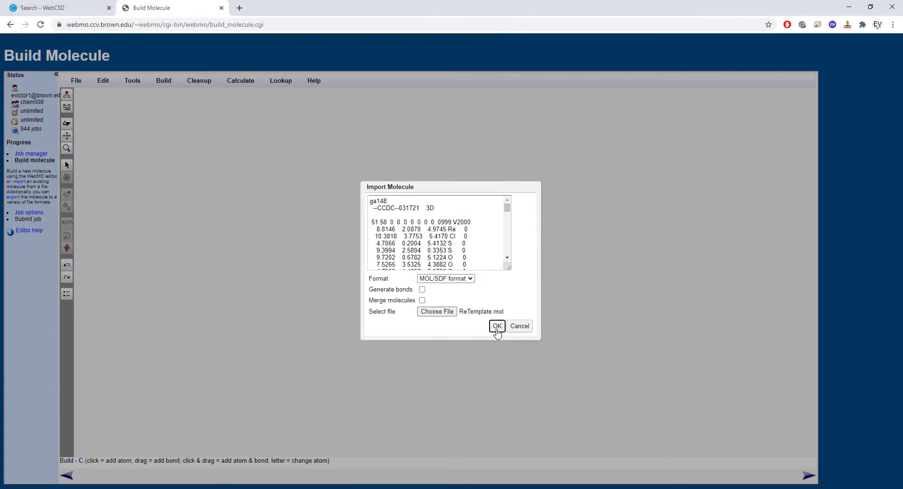
- Delete the bond between rhenium and the pyrazole nitrogen of the ligand whose carbonyl oxygen is uncoordinated
left_click(67, 123)
left_click_drag(283, 197, 638, 335)
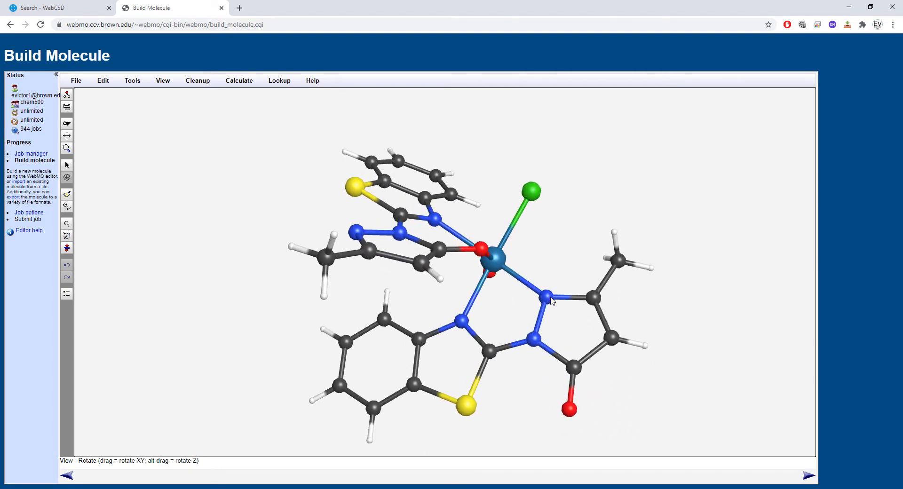
left_click(66, 165)
left_click(548, 303)
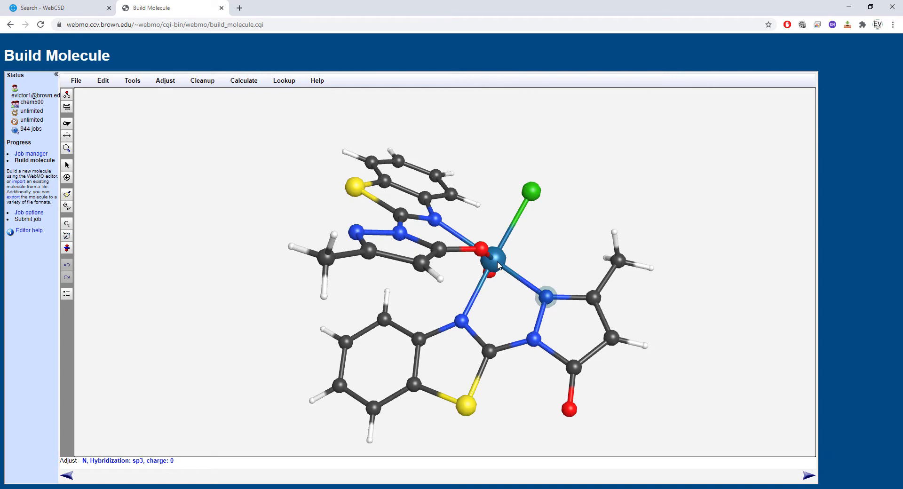
left_click(569, 410, "shift")
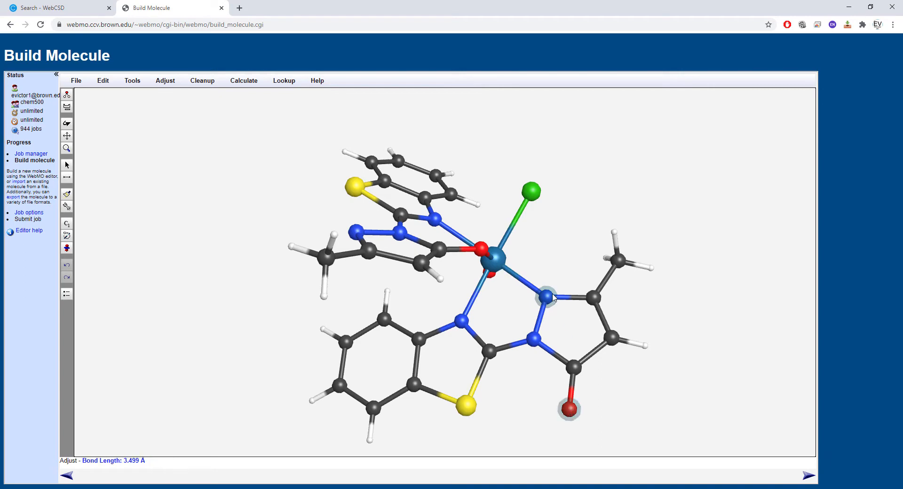
left_click(551, 298, "shift")
left_click(570, 409, "shift")
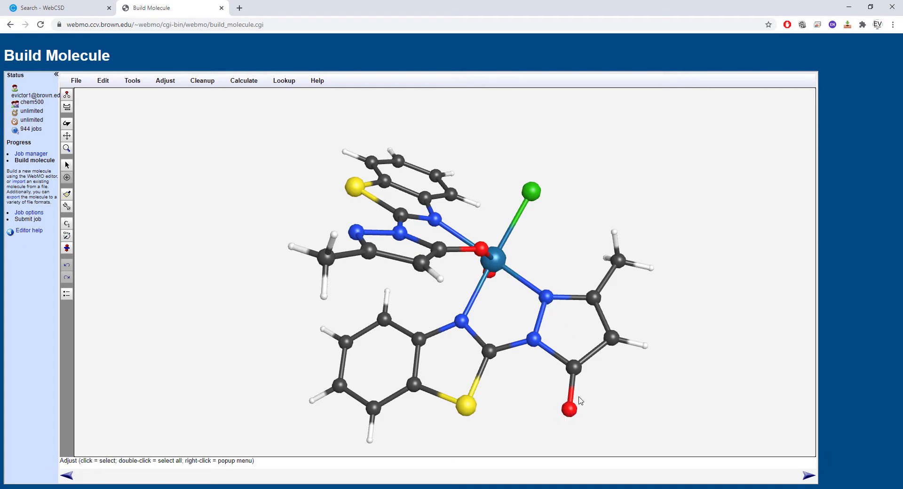
left_click(519, 282)
key("Delete")
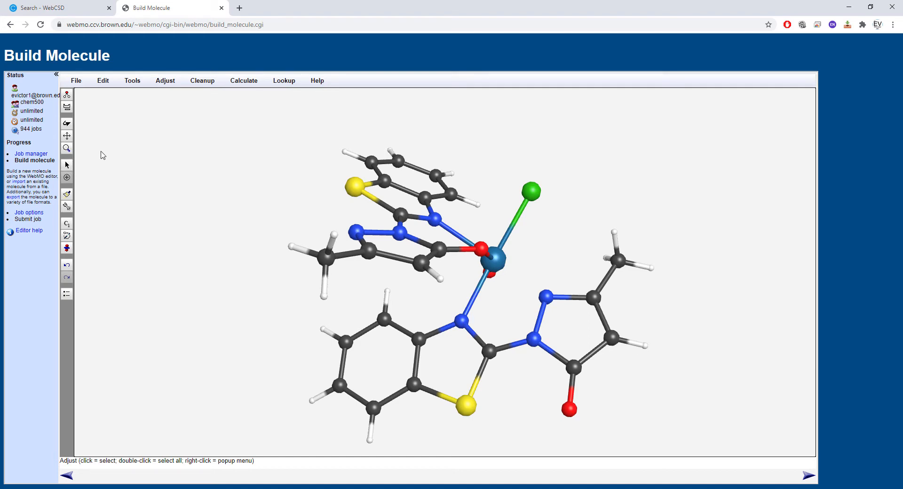
- Measure the dihedral angle running from the benzothiazole nitrogen to the carbonyl-bearing pyrazole carbon in the ligand whose oxygen is bonded to rhenium
left_click(67, 123)
left_click_drag(191, 161, 226, 204)
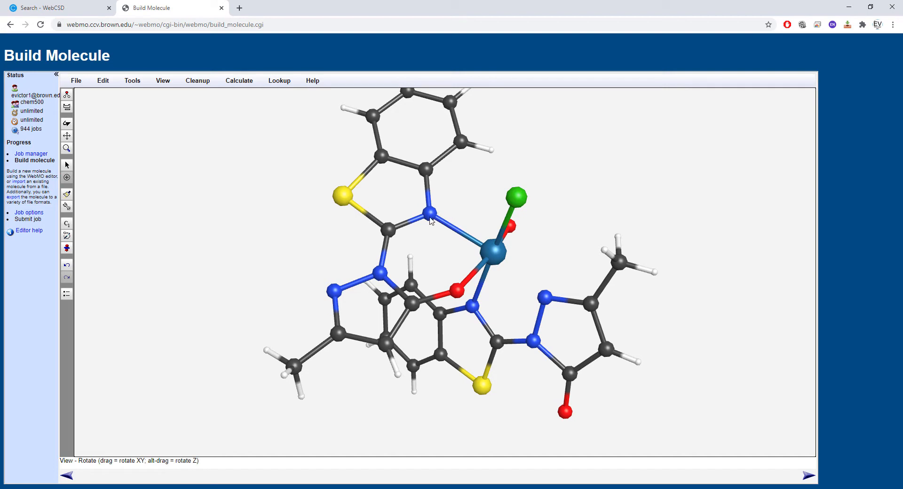
left_click(66, 165)
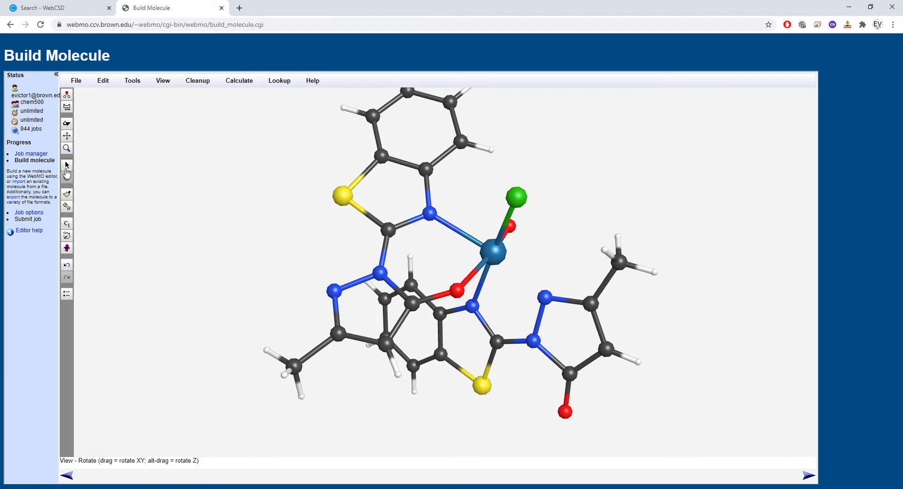
left_click(430, 214)
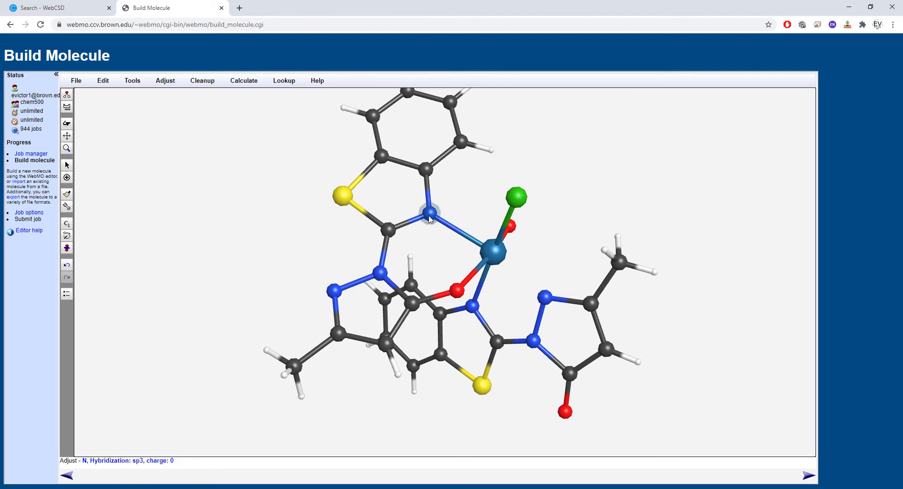
left_click(389, 231, "shift")
left_click(380, 273, "shift")
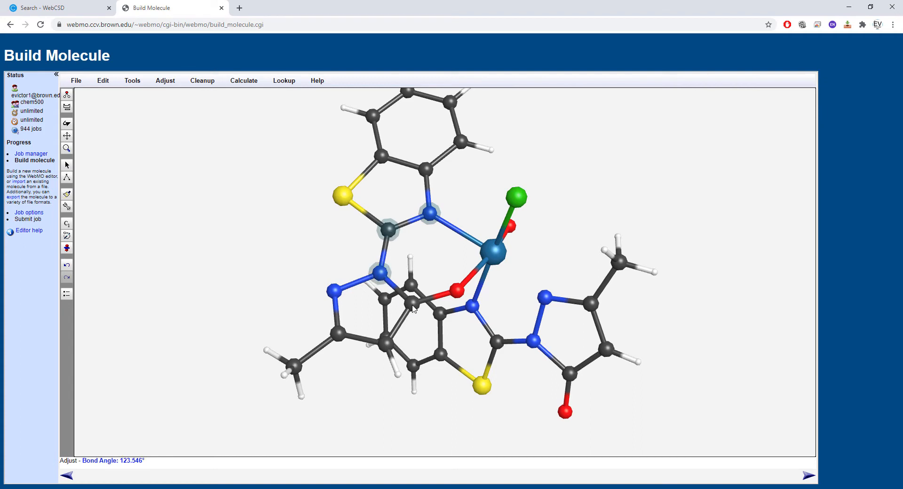
left_click(412, 304, "shift")
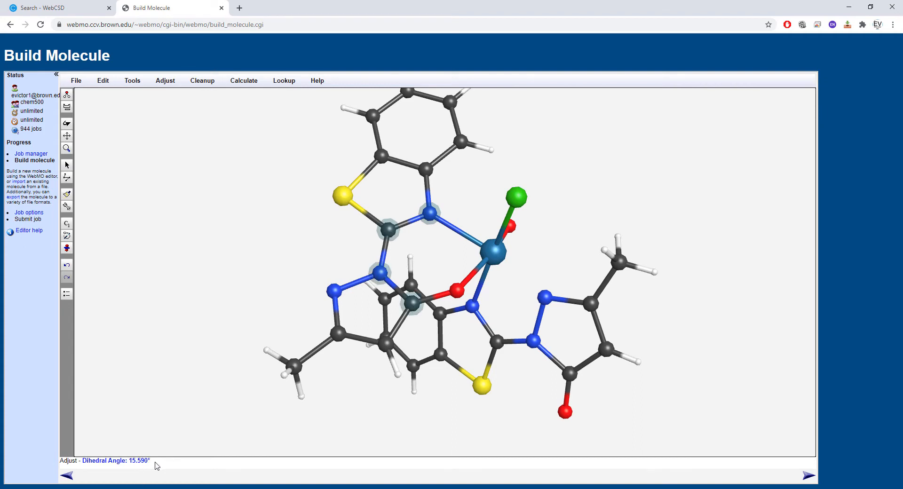
left_click(264, 268)
- Set the matching N-C-N-C dihedral angle of the ligand with the uncoordinated carbonyl oxygen to 15.590 degrees
left_click(472, 307)
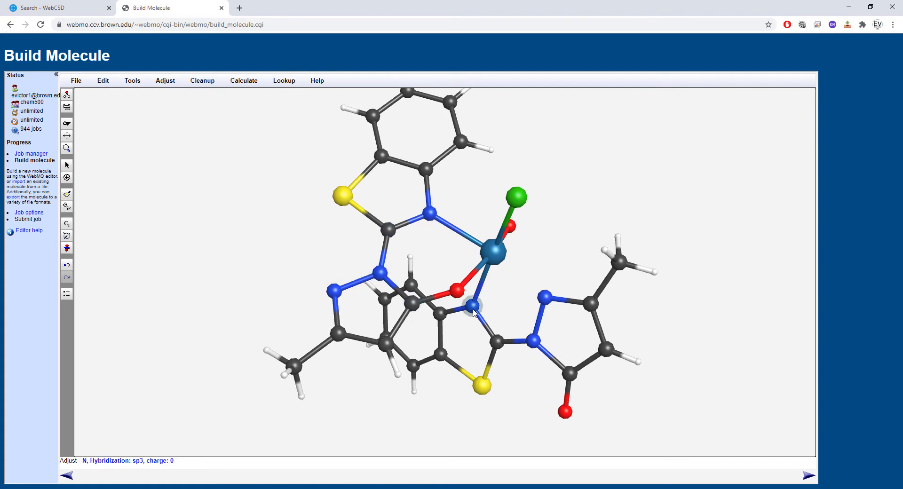
left_click(499, 342, "shift")
left_click(534, 342, "shift")
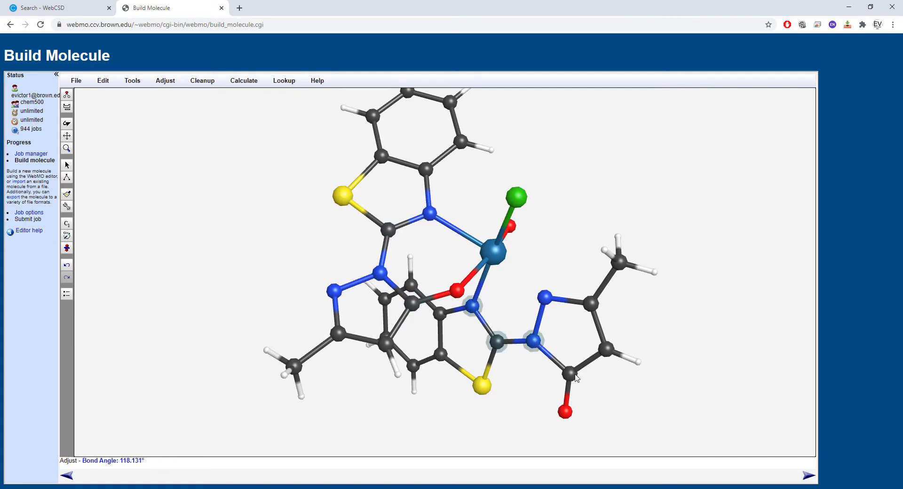
left_click(570, 375, "shift")
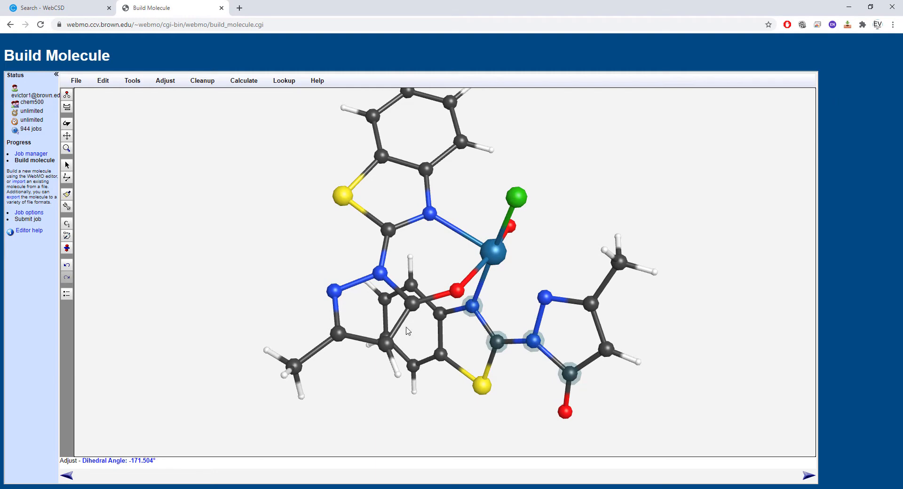
left_click(164, 81)
left_click(183, 117)
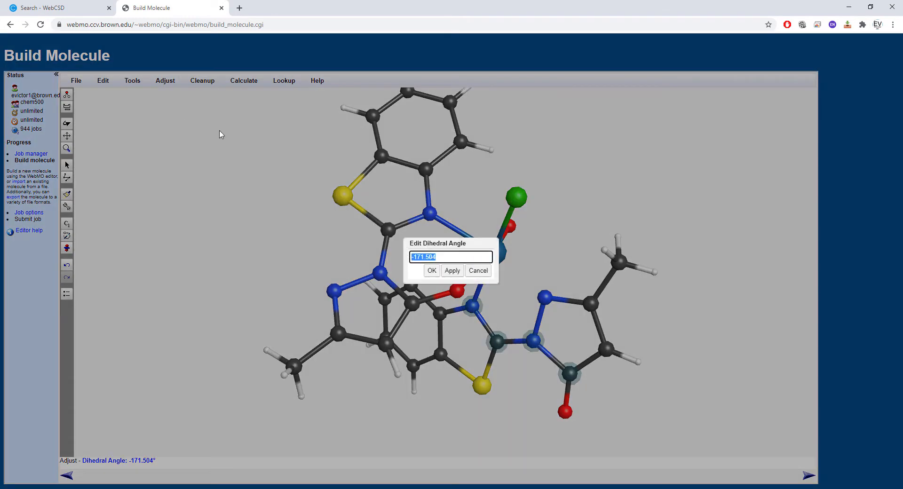
type("15")
left_click(452, 270)
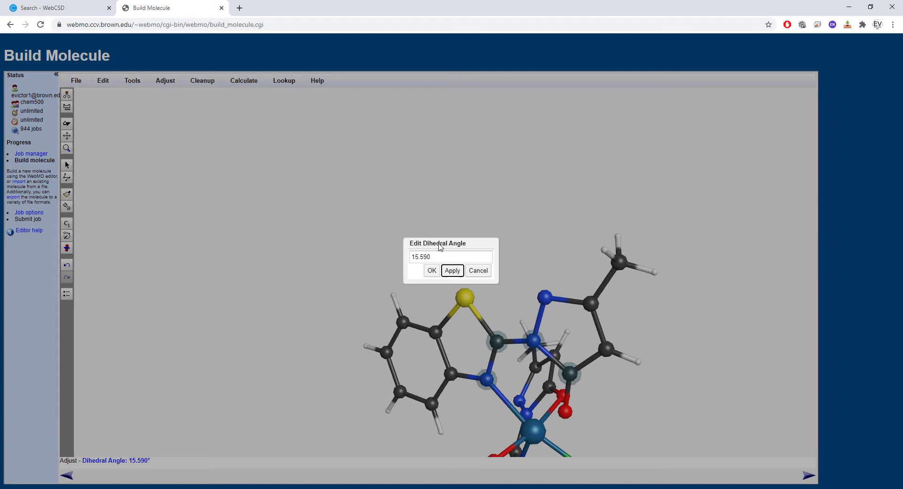
left_click(432, 271)
- Add a bond between rhenium and the carbonyl oxygen of the rotated ligand
left_click(66, 123)
left_click_drag(363, 245, 443, 352)
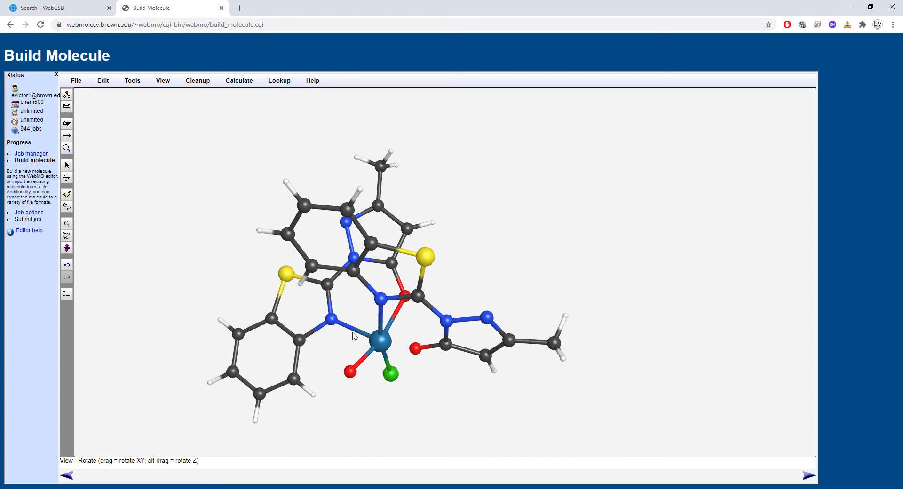
left_click(133, 82)
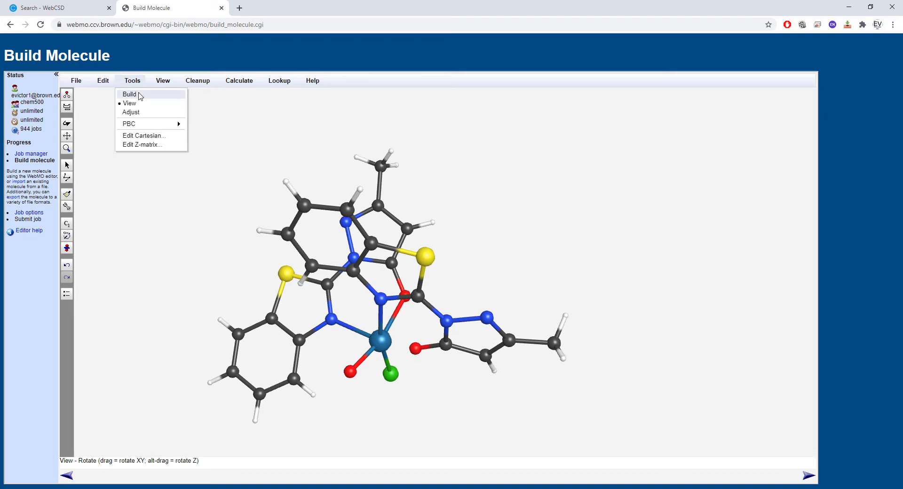
left_click(133, 92)
left_click_drag(399, 343, 384, 347)
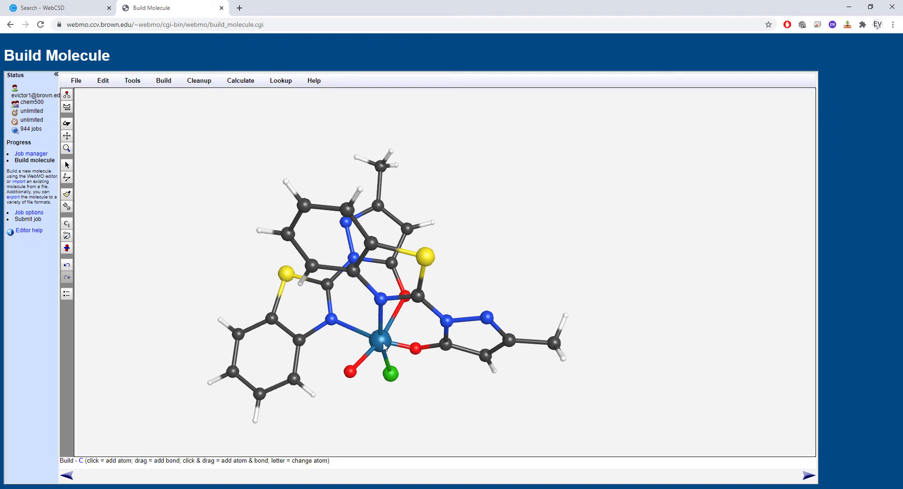
- Examine the coordination around rhenium and its terminal oxo ligand from several angles
left_click(67, 123)
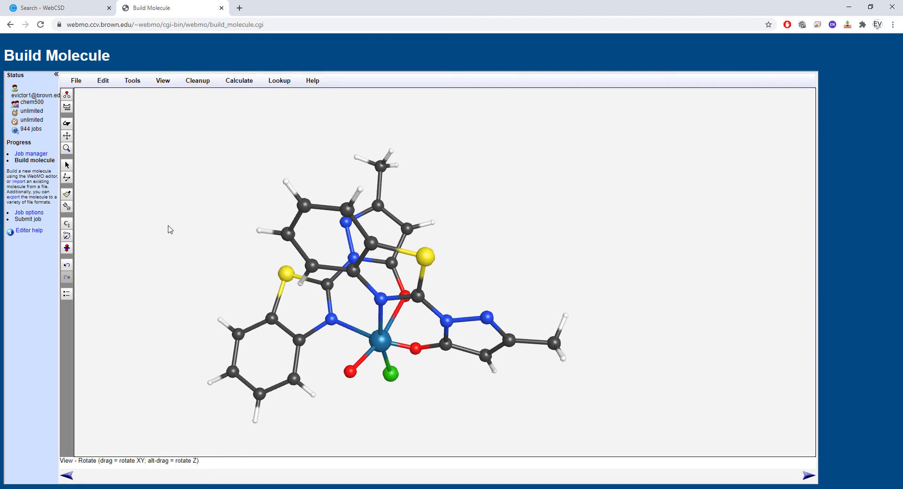
left_click_drag(166, 228, 159, 185)
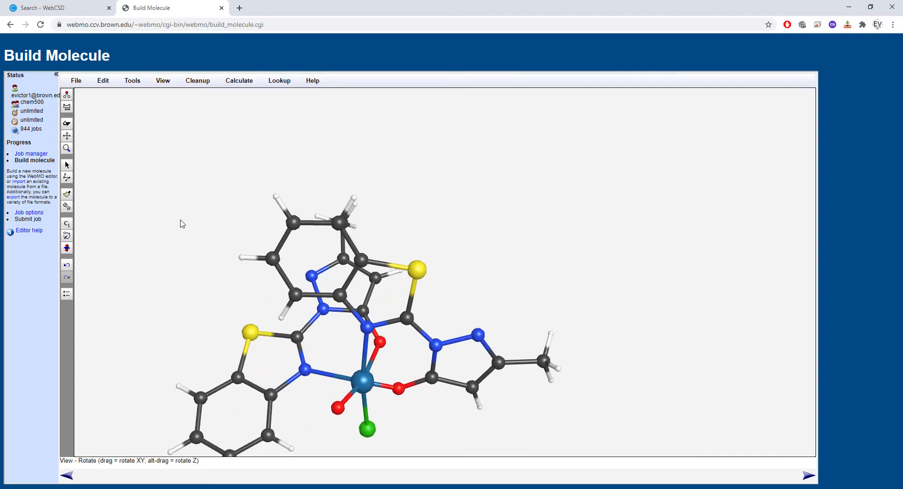
left_click(66, 137)
left_click_drag(247, 353, 551, 102)
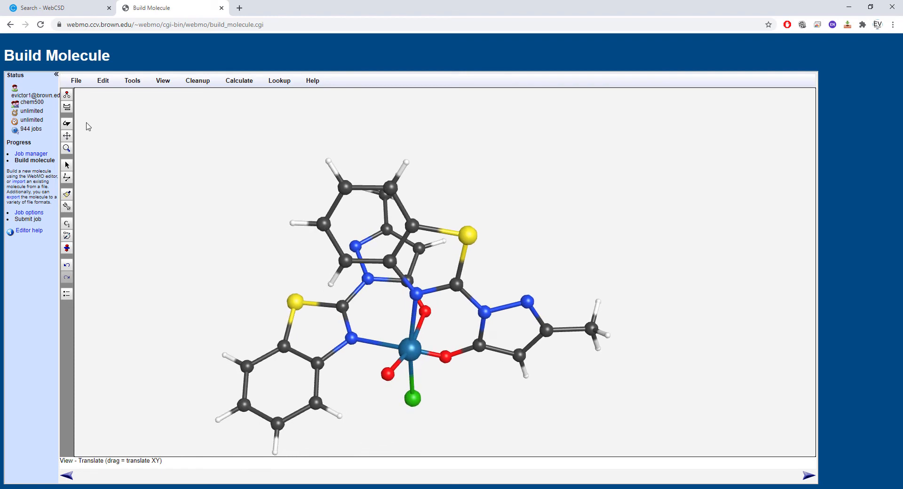
left_click_drag(389, 393, 504, 183)
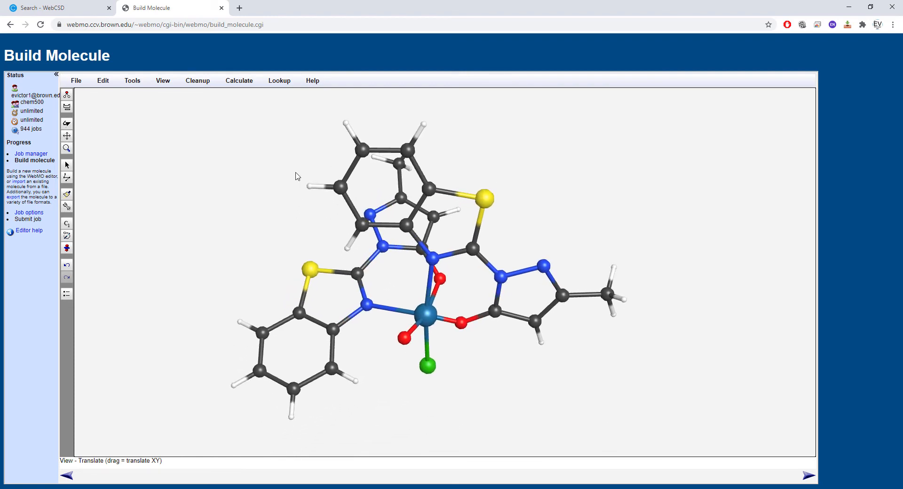
left_click_drag(336, 330, 359, 308)
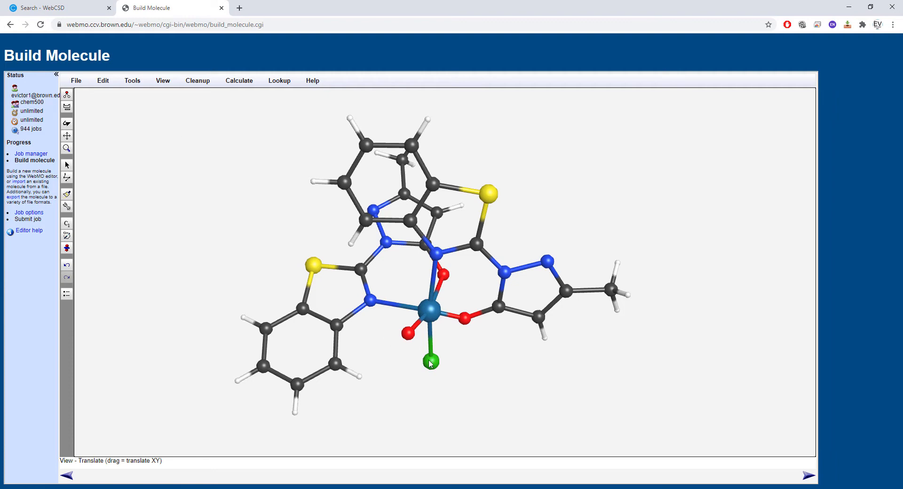
left_click(67, 166)
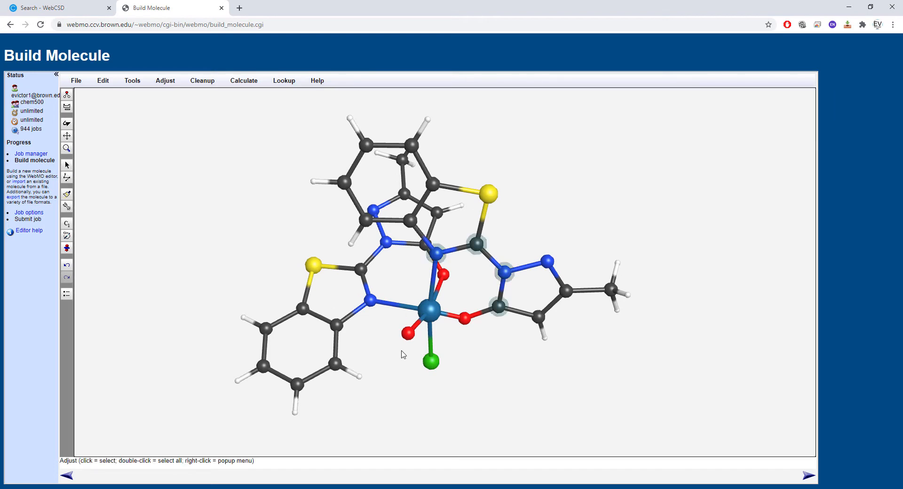
left_click(408, 333, "shift")
left_click(513, 385)
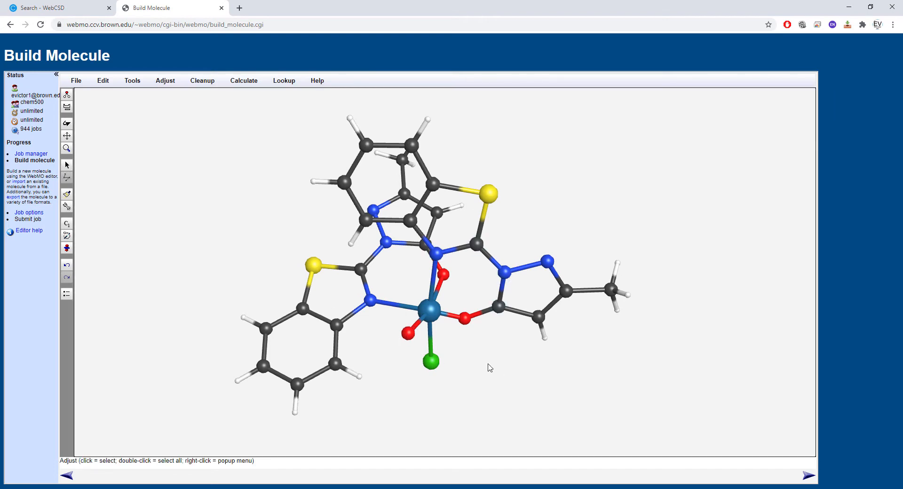
left_click(407, 335)
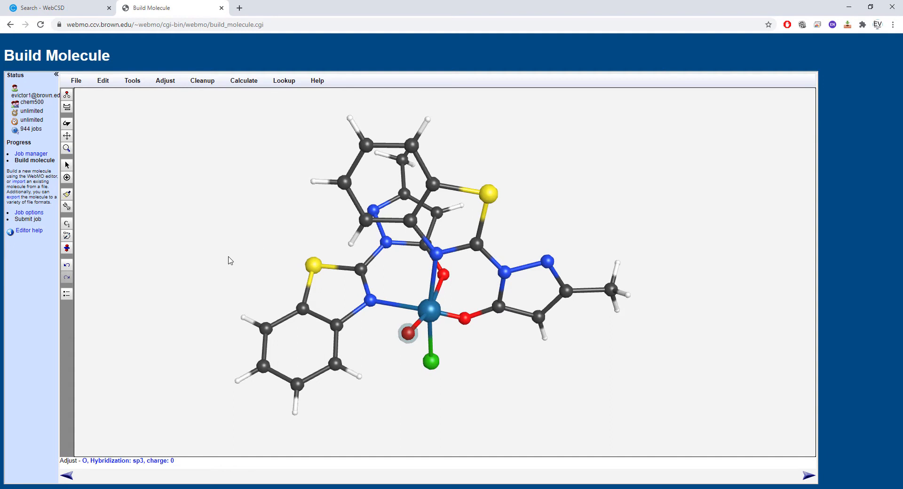
left_click(68, 124)
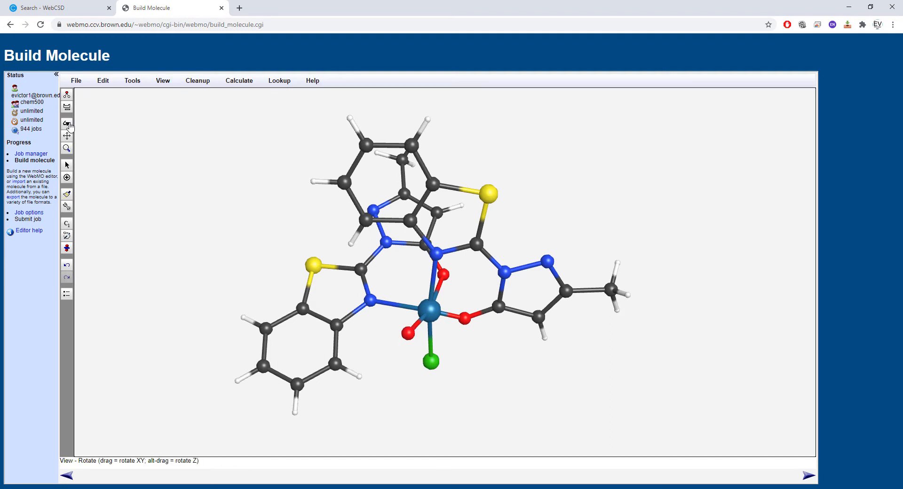
left_click_drag(448, 372, 403, 341)
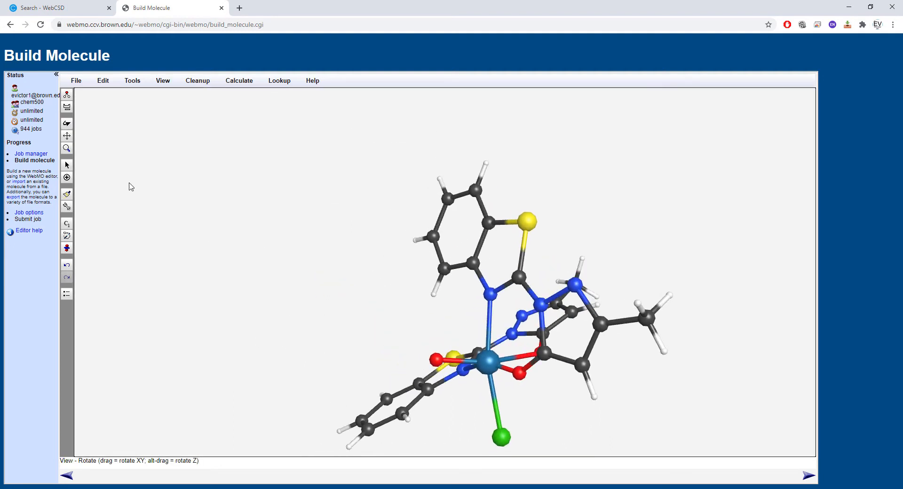
left_click(67, 137)
left_click_drag(510, 416, 308, 105)
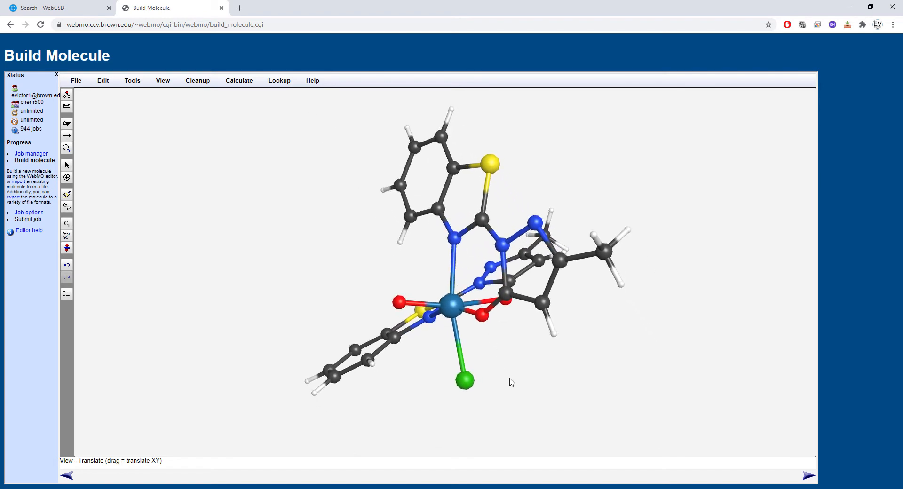
left_click_drag(510, 379, 499, 365)
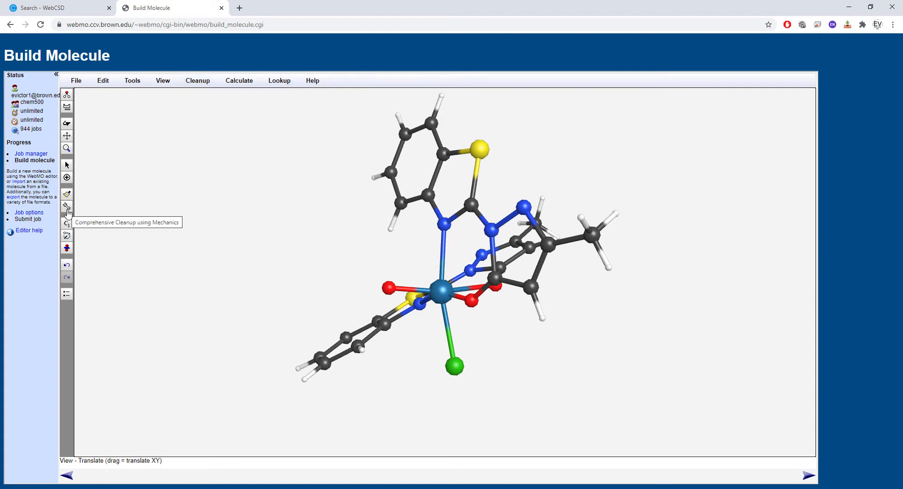
left_click(128, 82)
mouse_move(240, 84)
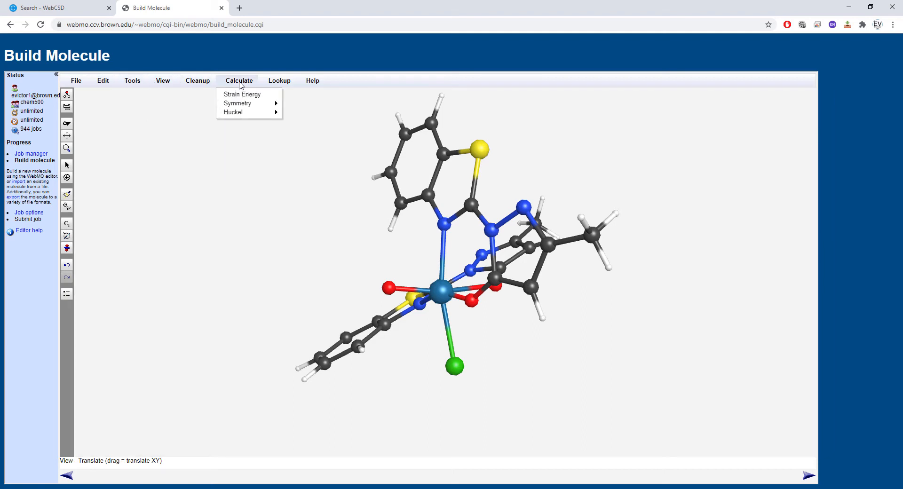
mouse_move(209, 82)
mouse_move(279, 84)
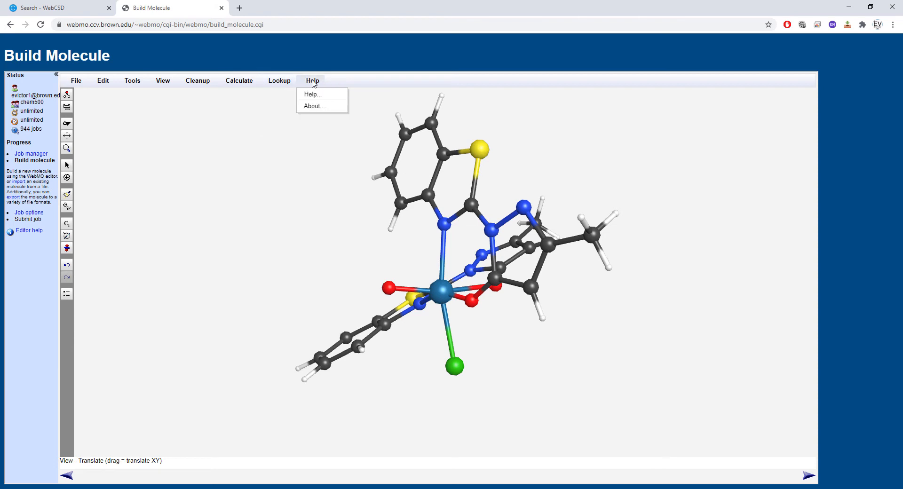
mouse_move(77, 80)
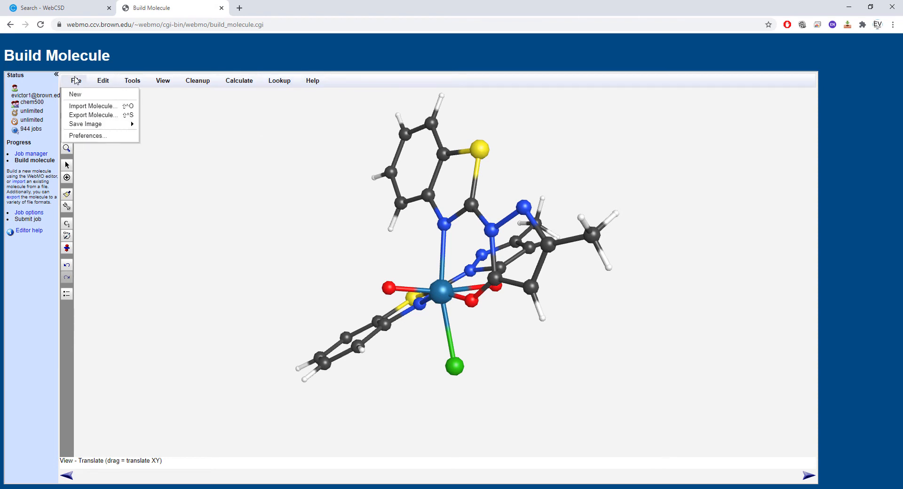
left_click(68, 337)
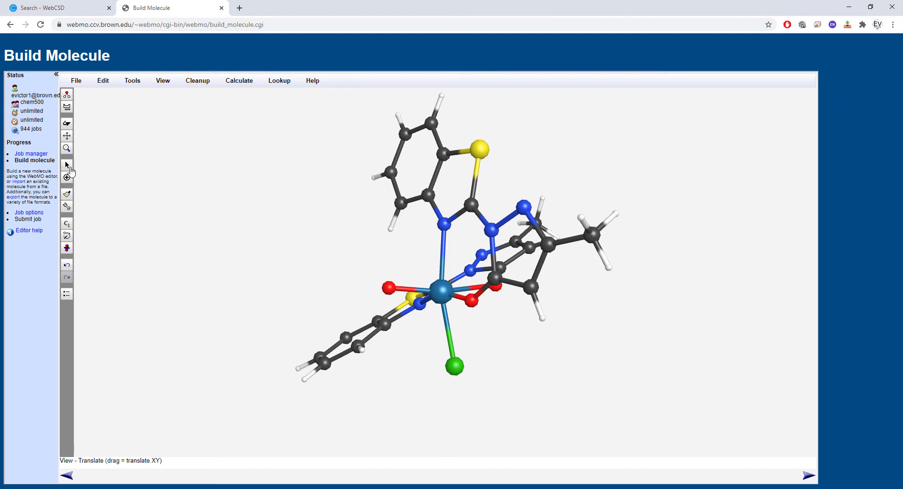
- Replace the terminal oxo oxygen on rhenium with nitrogen and bond a new carbon atom to that nitrogen
left_click(66, 107)
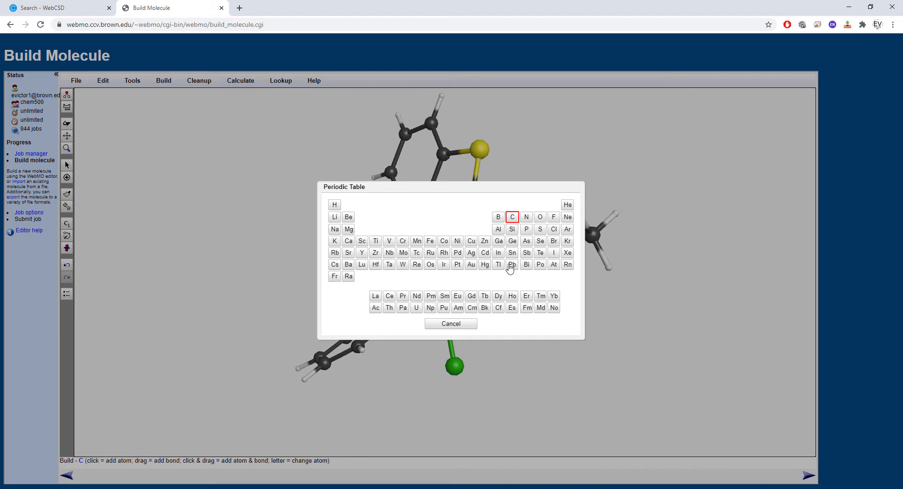
left_click(526, 217)
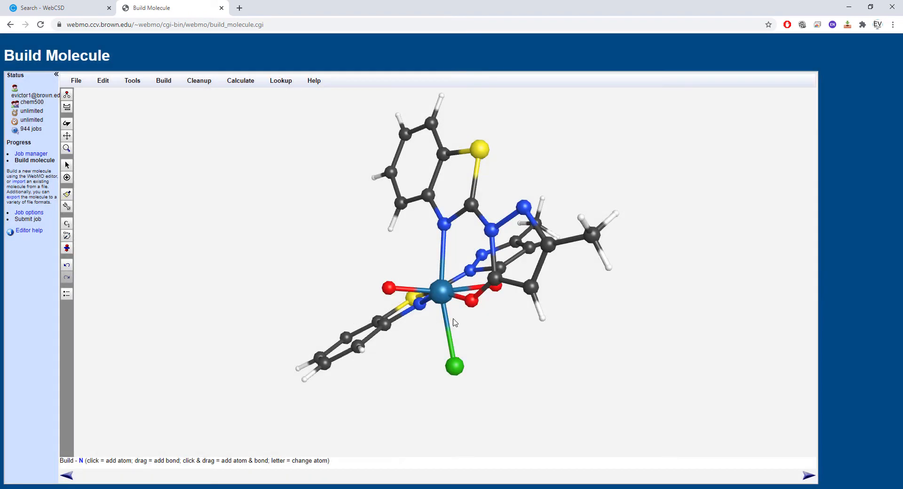
left_click(390, 288)
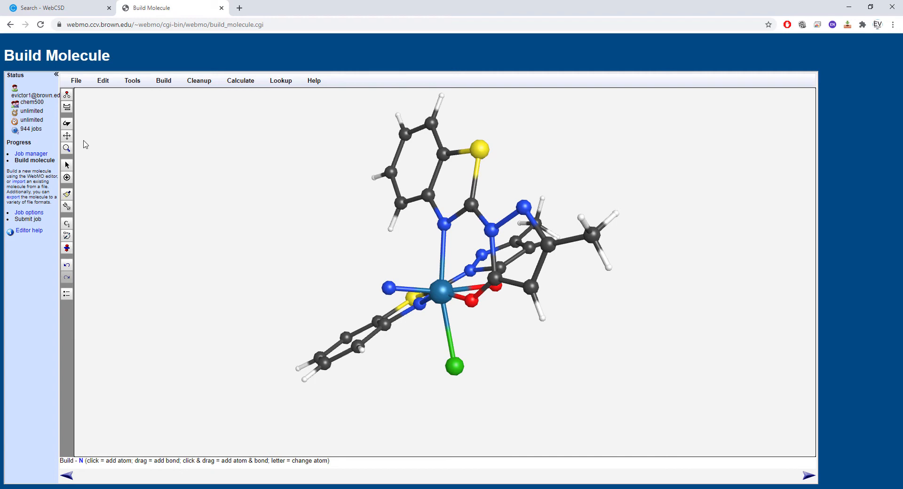
left_click(67, 107)
left_click(513, 215)
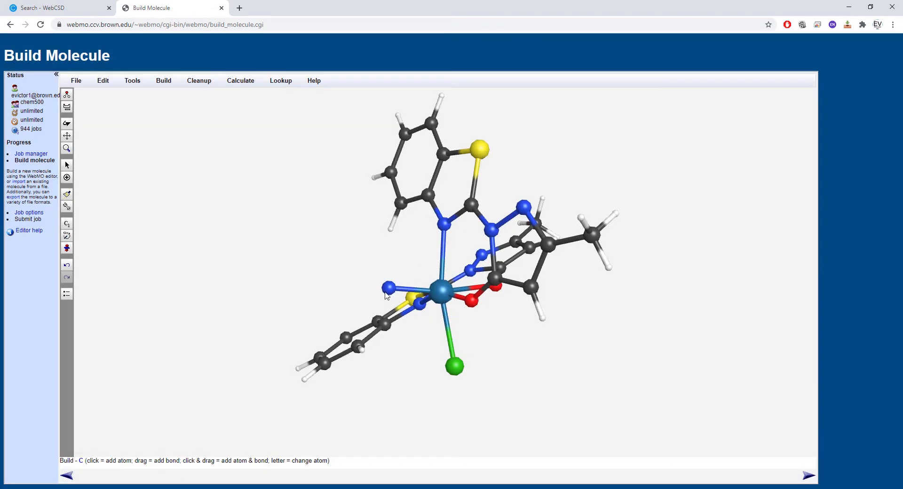
left_click(362, 285)
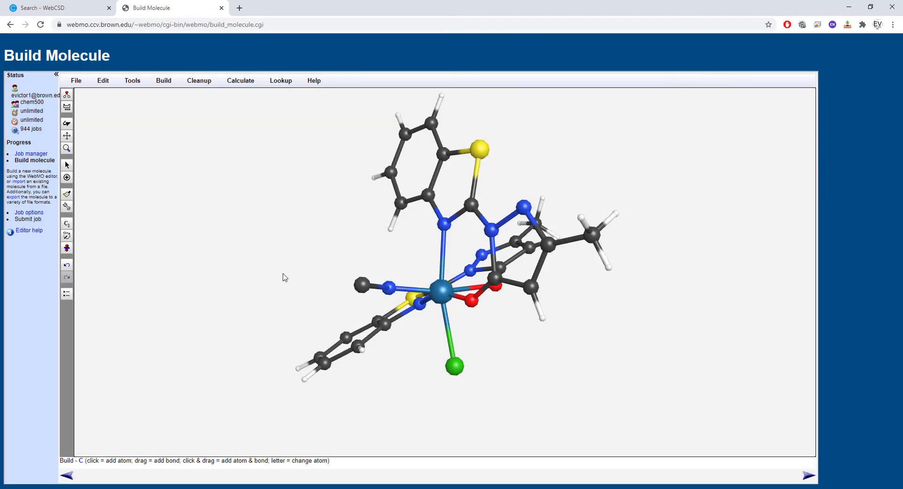
- Set the Re-N-C bond angle between rhenium, the new nitrogen and its carbon to 180 degrees
left_click(67, 124)
left_click_drag(212, 195, 212, 288)
left_click(67, 164)
left_click(387, 250)
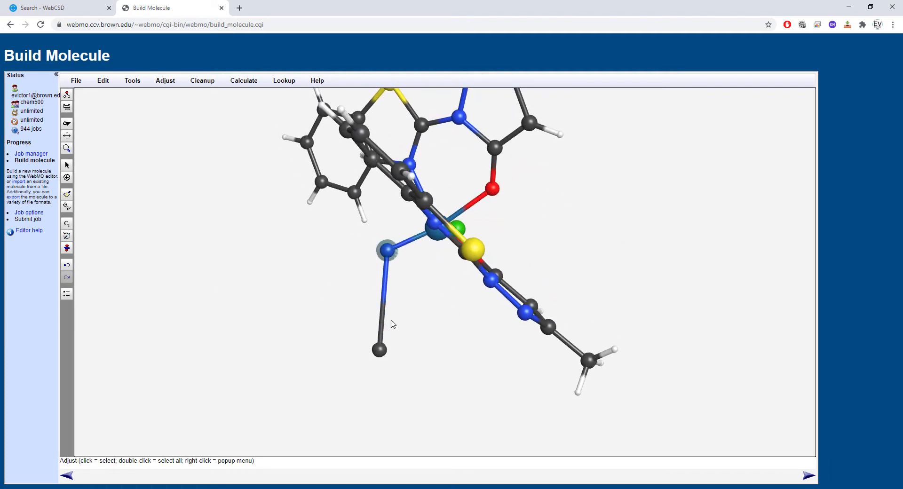
left_click(389, 254)
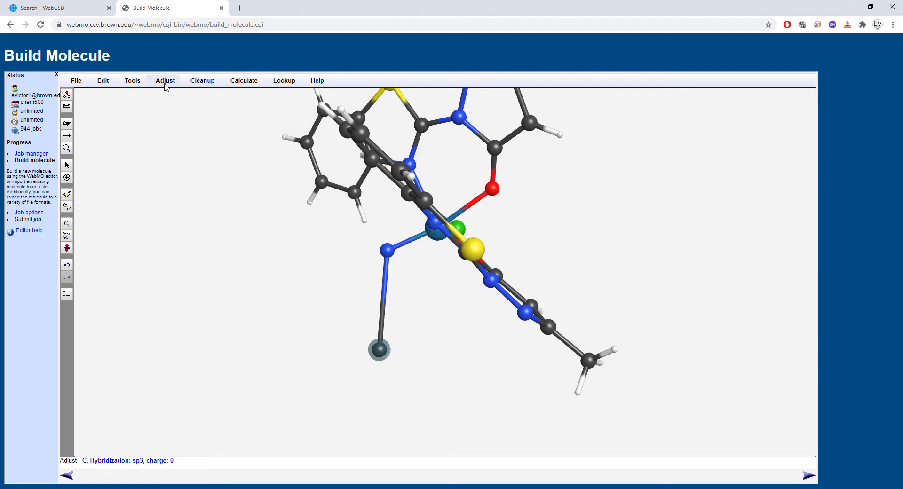
left_click(393, 256)
left_click(442, 240)
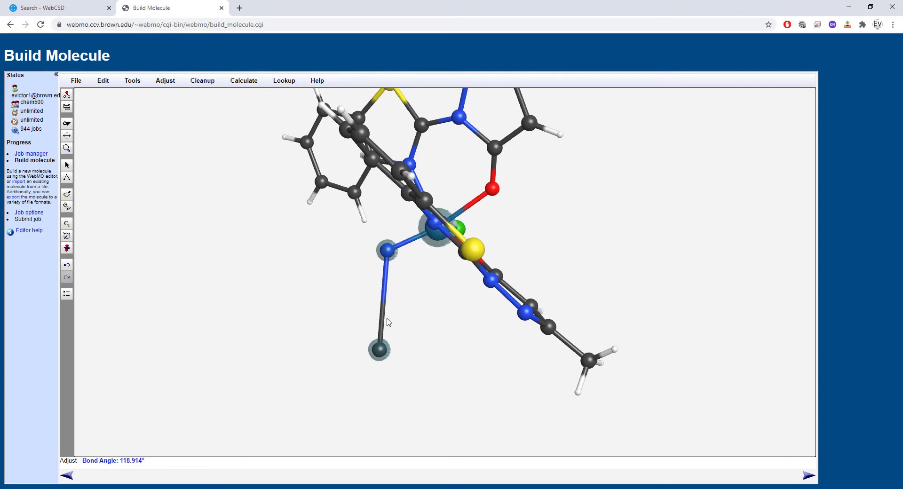
left_click(165, 80)
left_click(171, 113)
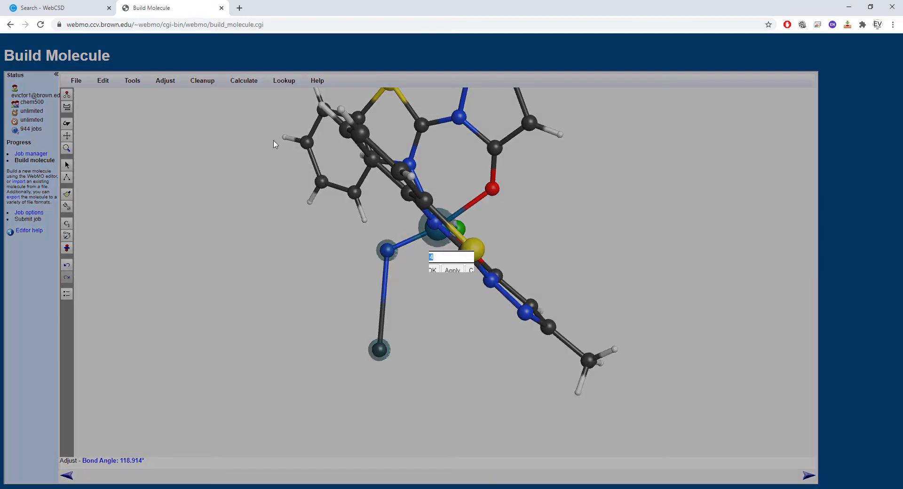
type("180")
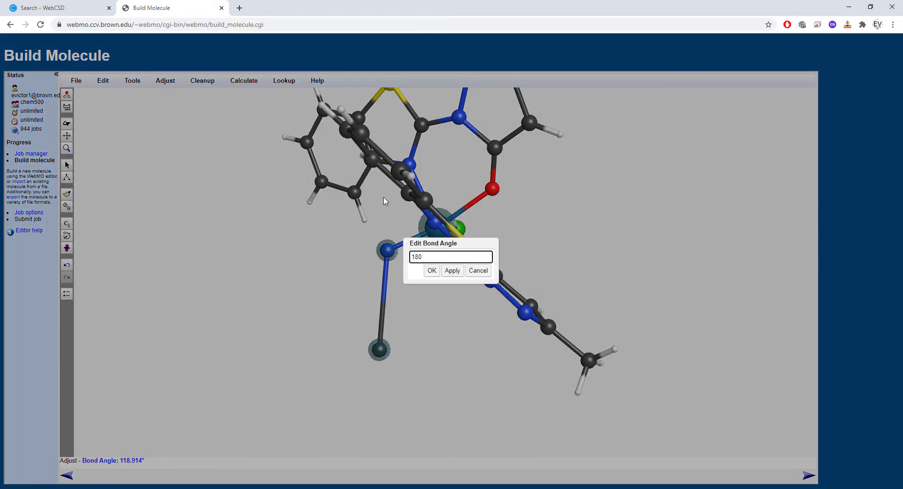
left_click(452, 270)
left_click(431, 270)
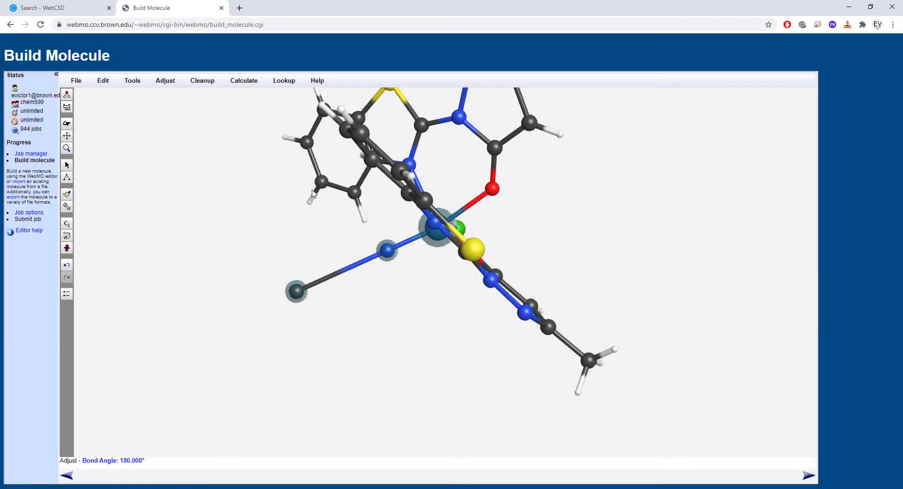
- Set the bond length between the new nitrogen and its attached carbon to 1.5 Å
left_click(432, 235, "shift")
left_click(166, 81)
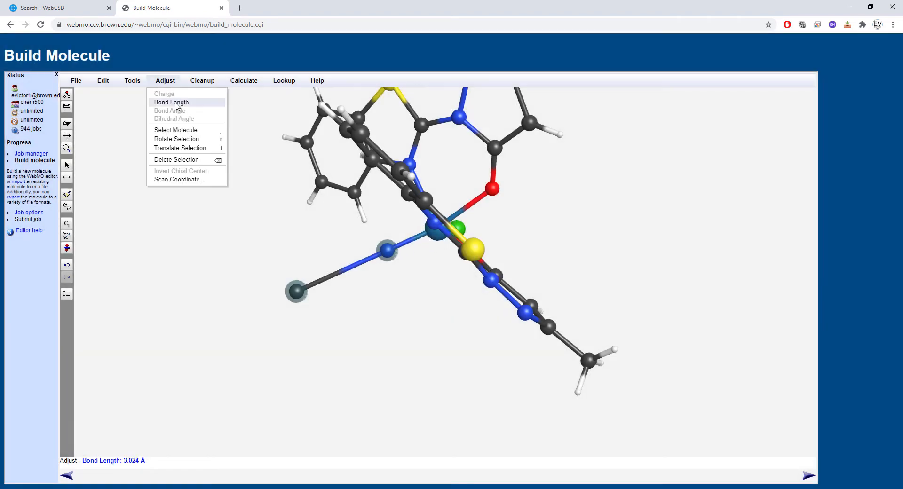
left_click(177, 105)
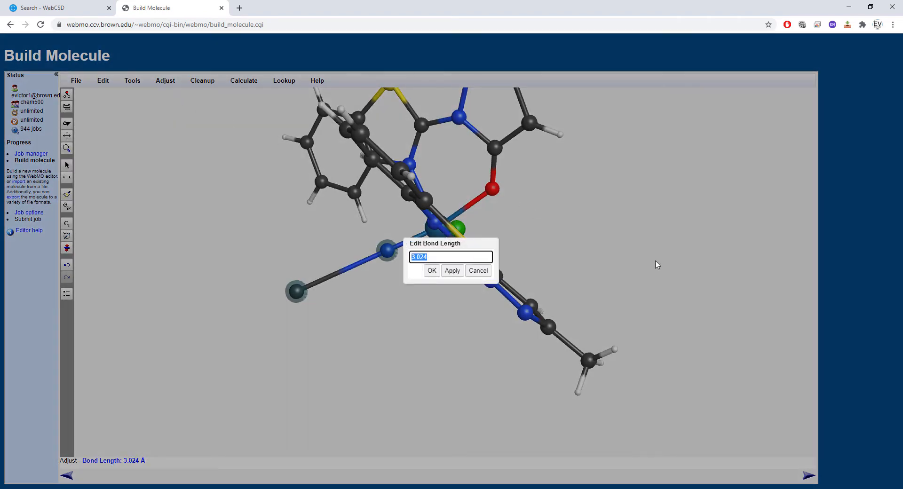
type("1.5")
left_click(452, 270)
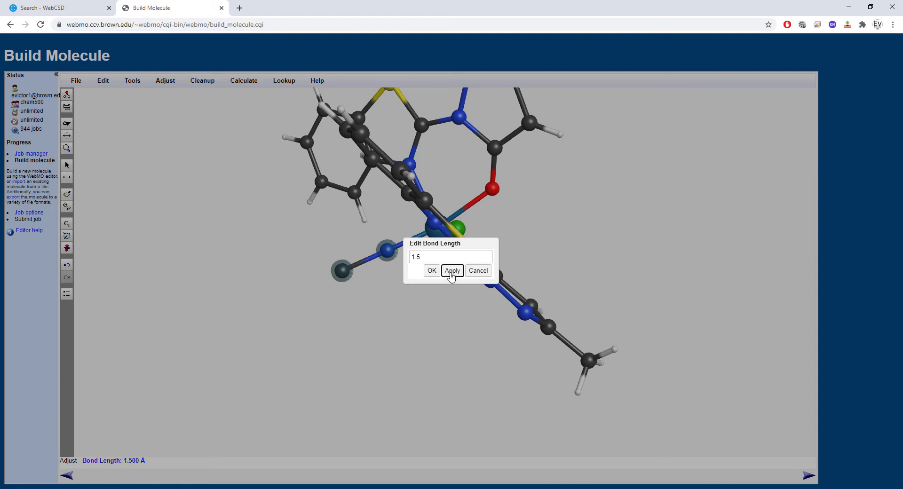
left_click(432, 271)
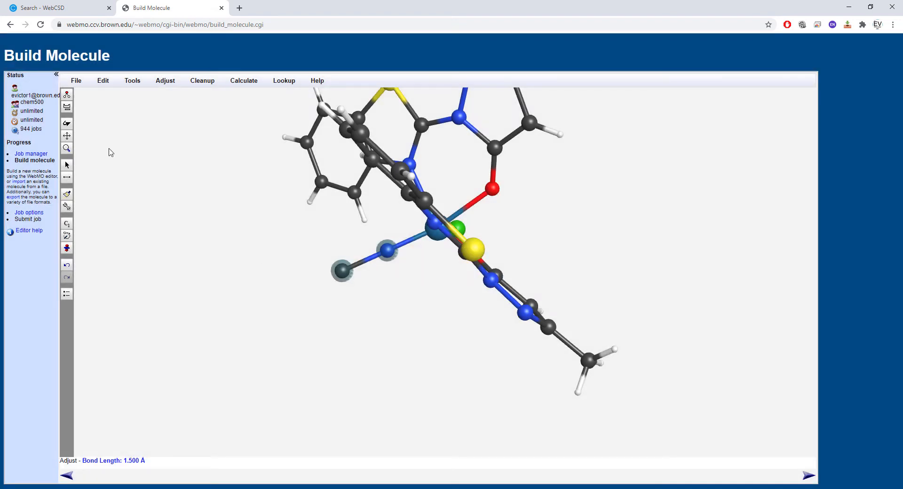
- Change the bond between the rhenium-bound nitrogen and its terminal carbon to a triple bond
left_click(66, 123)
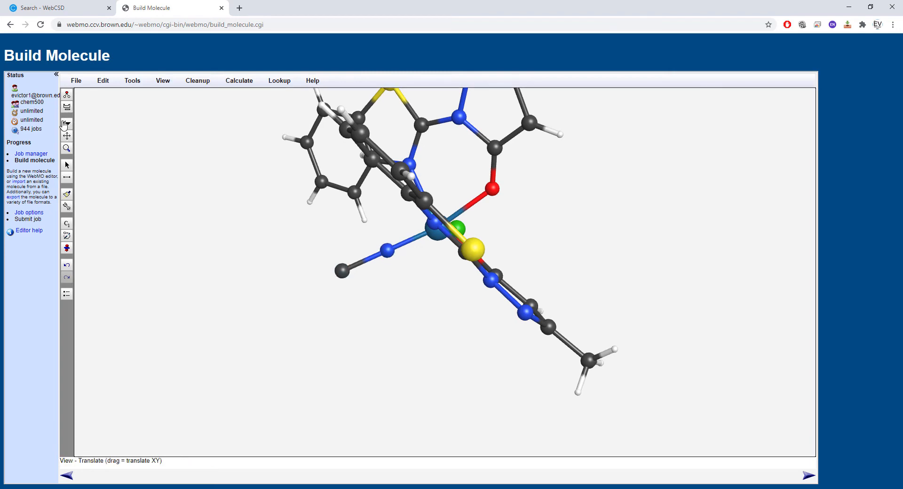
left_click(65, 123)
mouse_move(151, 197)
left_mouse_down()
mouse_move(208, 228)
mouse_move(230, 169)
mouse_move(202, 212)
mouse_move(216, 259)
mouse_move(147, 187)
left_mouse_up()
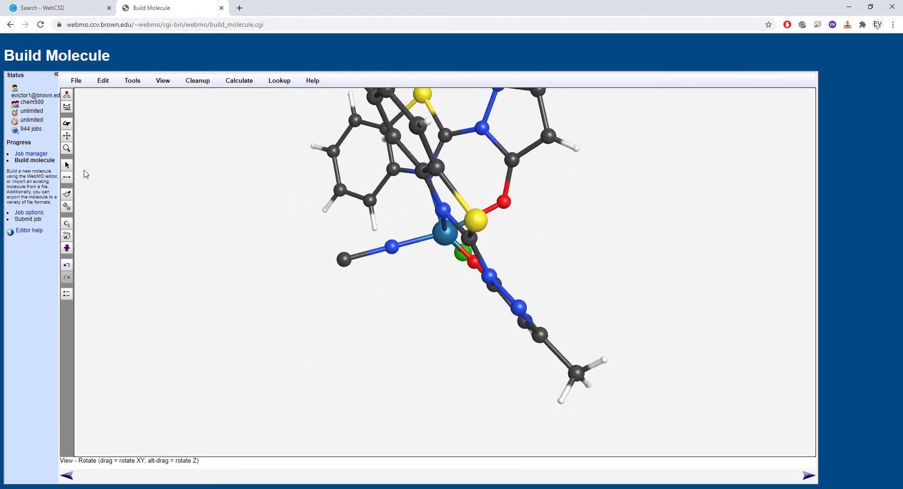
left_click(66, 108)
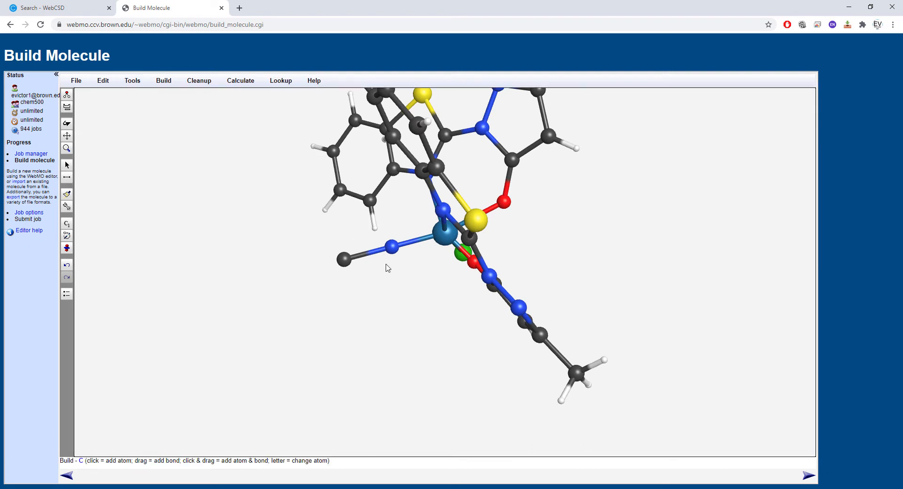
mouse_move(393, 251)
left_mouse_down()
mouse_move(345, 261)
mouse_move(393, 252)
left_mouse_up()
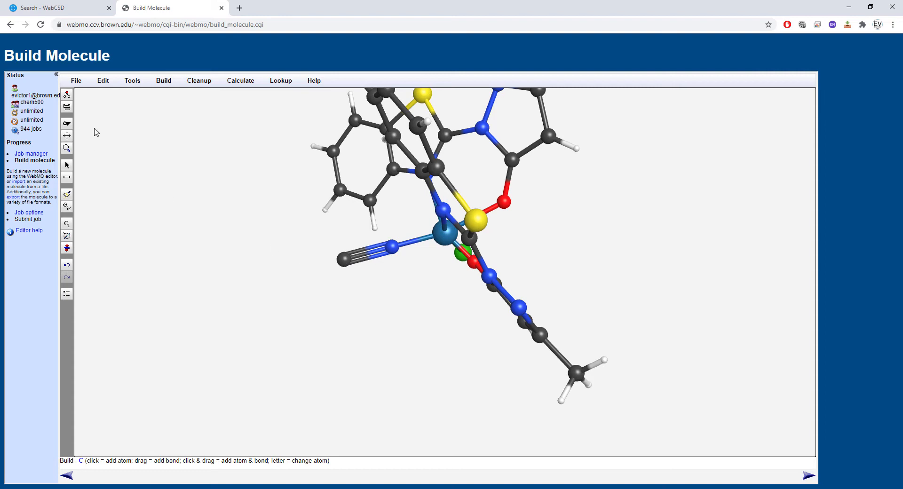
- Add a second carbon beyond the nitrile carbon and bond the two carbons together
left_click(69, 111)
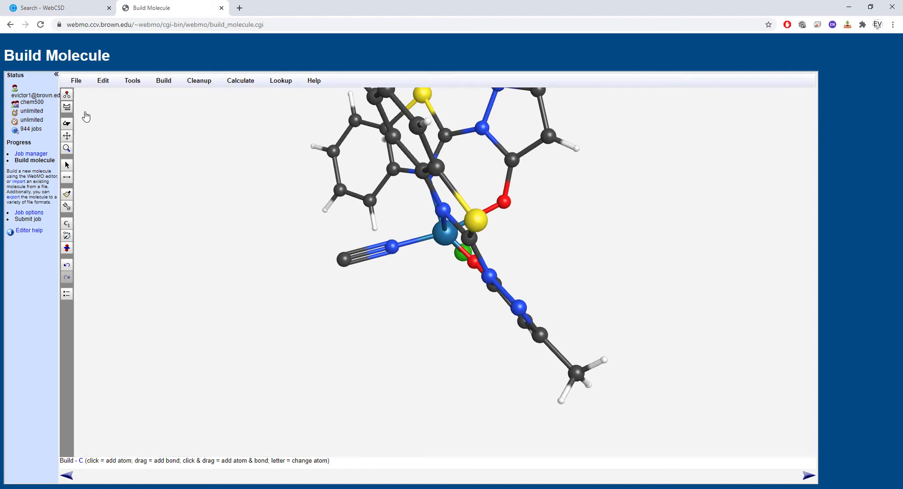
left_click(513, 220)
left_click(318, 266)
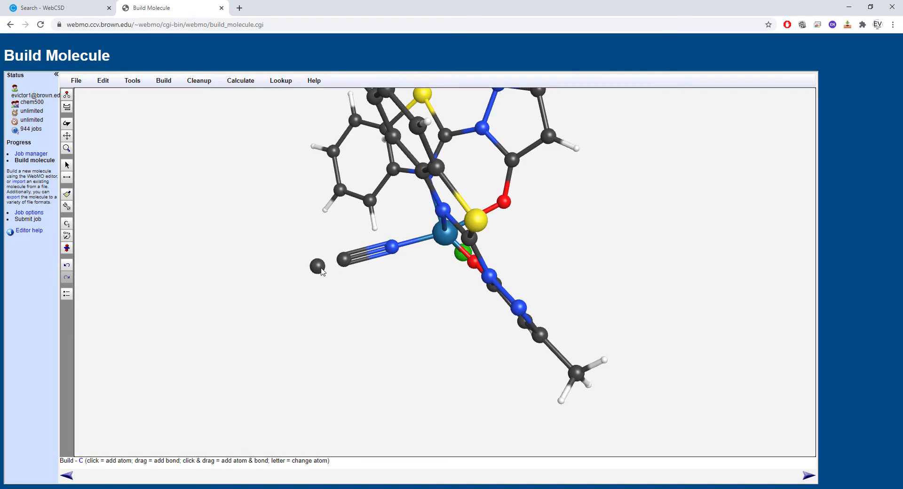
left_click_drag(320, 266, 344, 260)
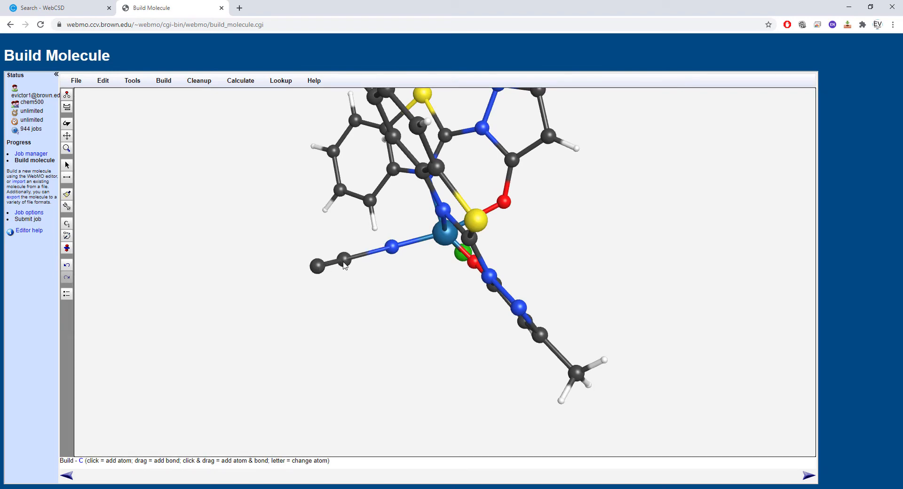
- Set the N-C-C bond angle of the nitrile ligand to 180 degrees so that its terminal carbon lies in line
left_click(66, 123)
left_click_drag(184, 197, 184, 235)
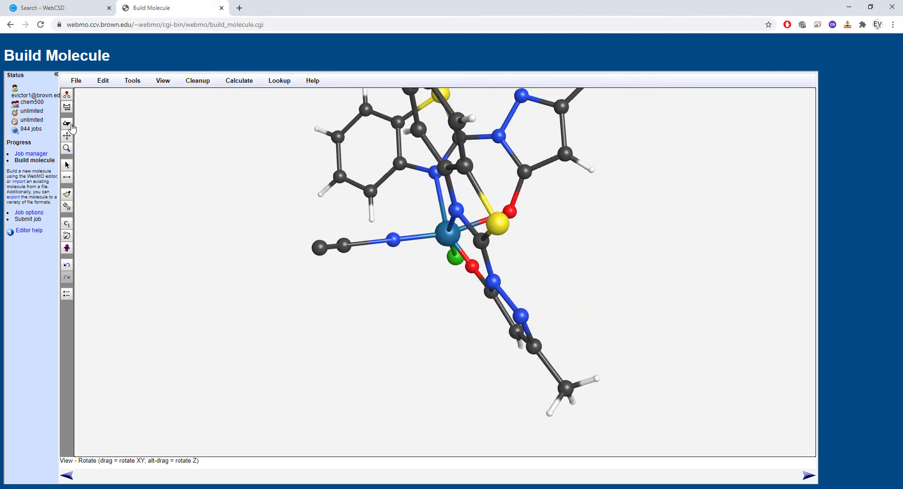
left_click(67, 165)
left_click(393, 240)
left_click(344, 245)
left_click(391, 243)
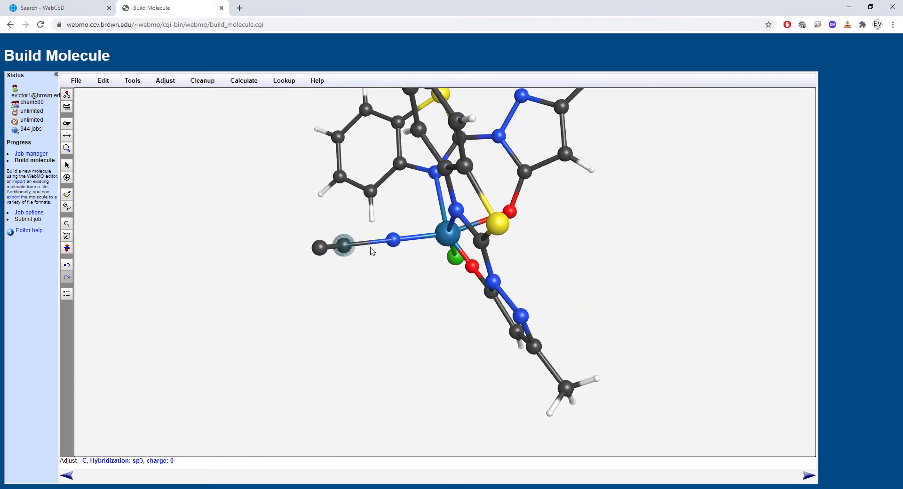
left_click(349, 247)
left_click(320, 248)
left_click(344, 245)
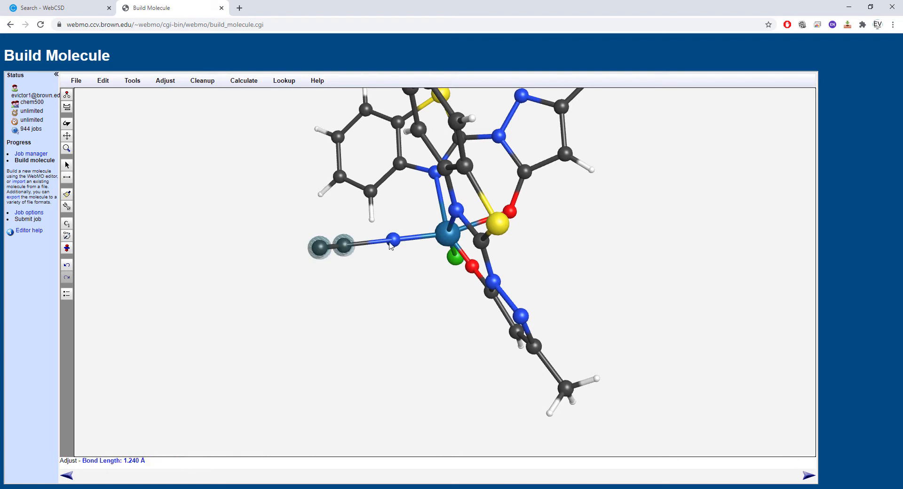
left_click(393, 239)
left_click(165, 81)
left_click(170, 110)
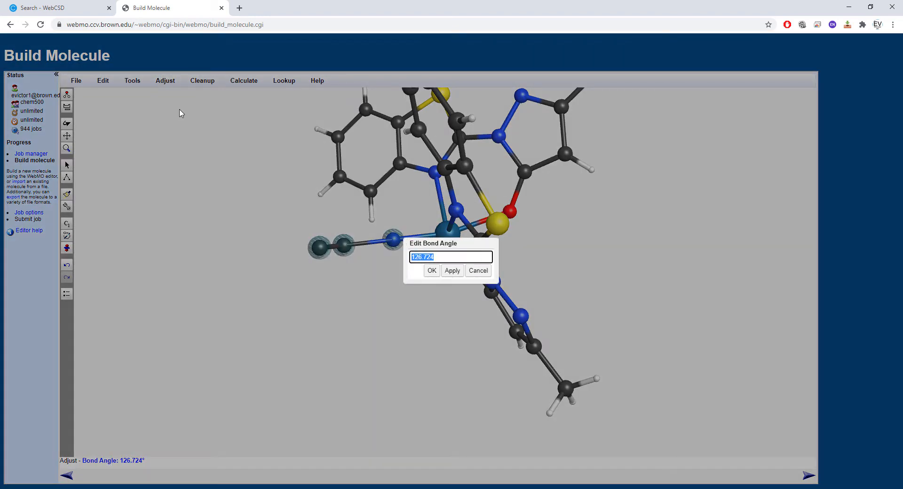
type("180")
left_click(452, 271)
left_click(432, 270)
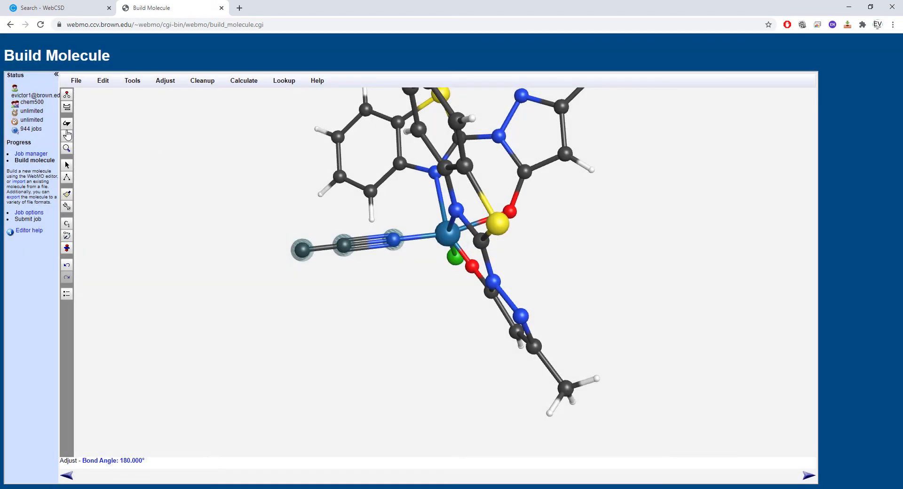
left_click(327, 235)
left_click(302, 253)
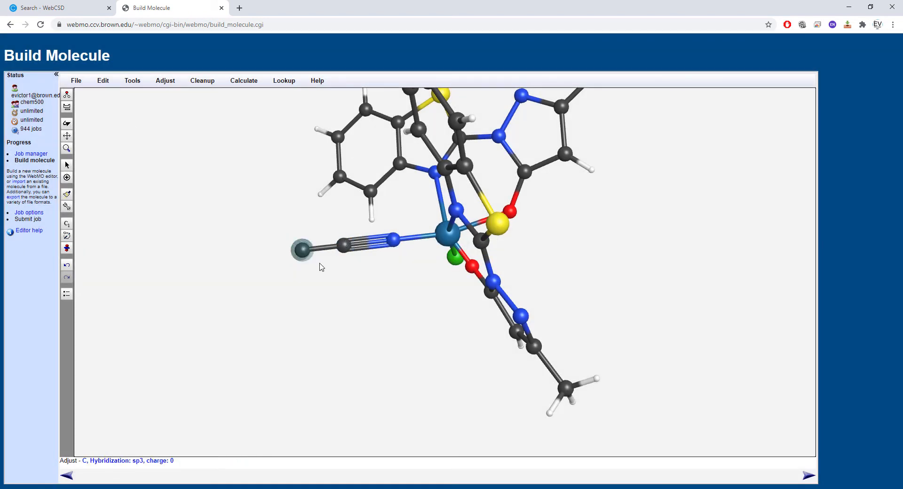
right_click(302, 252)
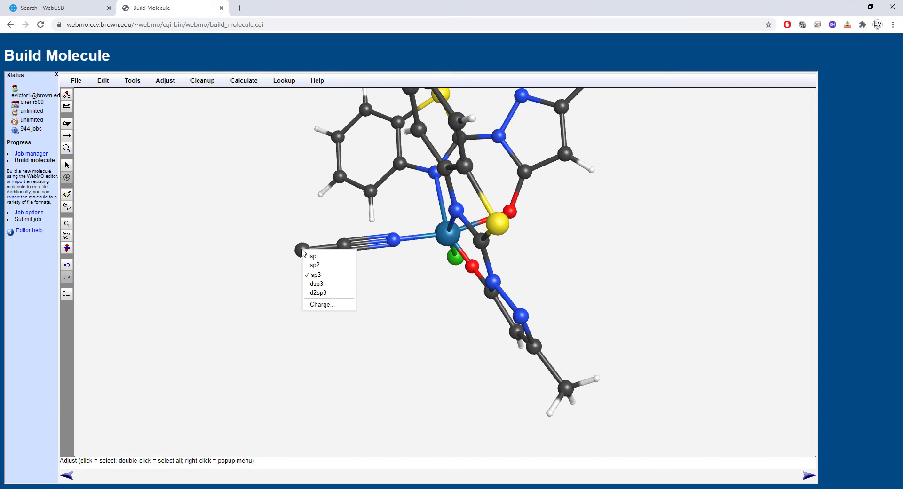
left_click(69, 169)
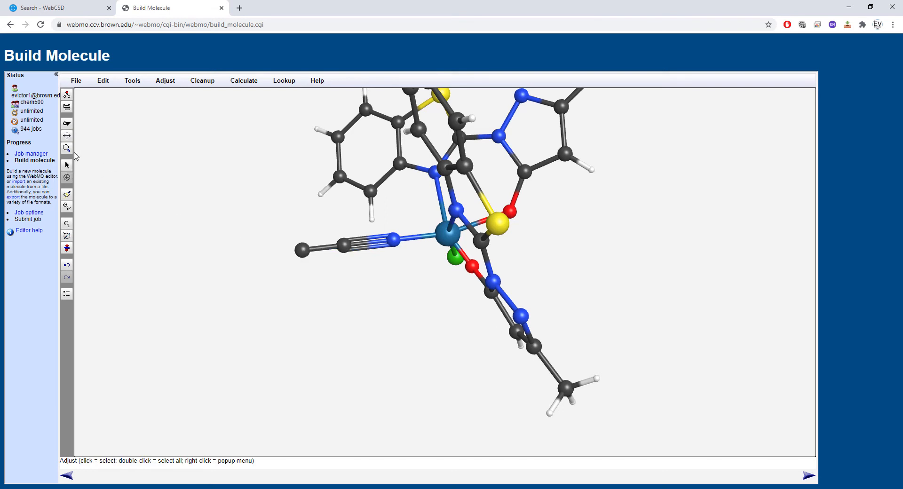
- Bond three hydrogen atoms to the terminal carbon of the nitrile ligand to form a methyl group
left_click(67, 95)
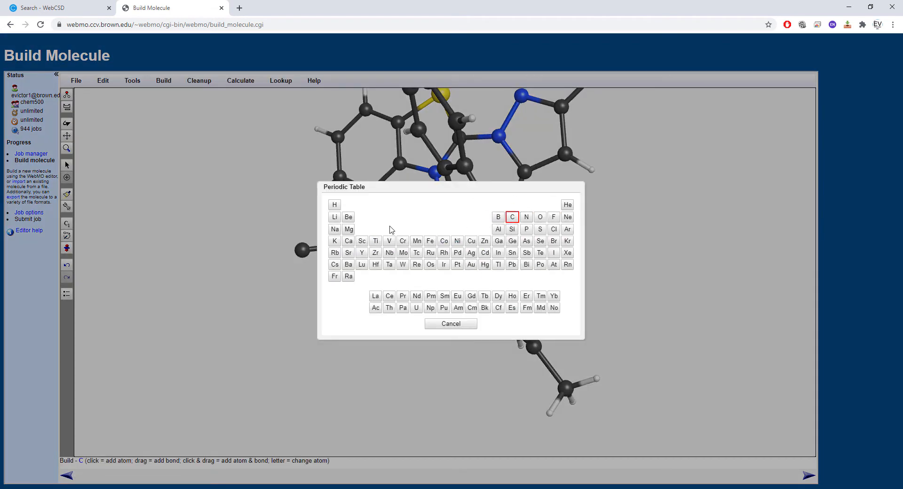
left_click(334, 205)
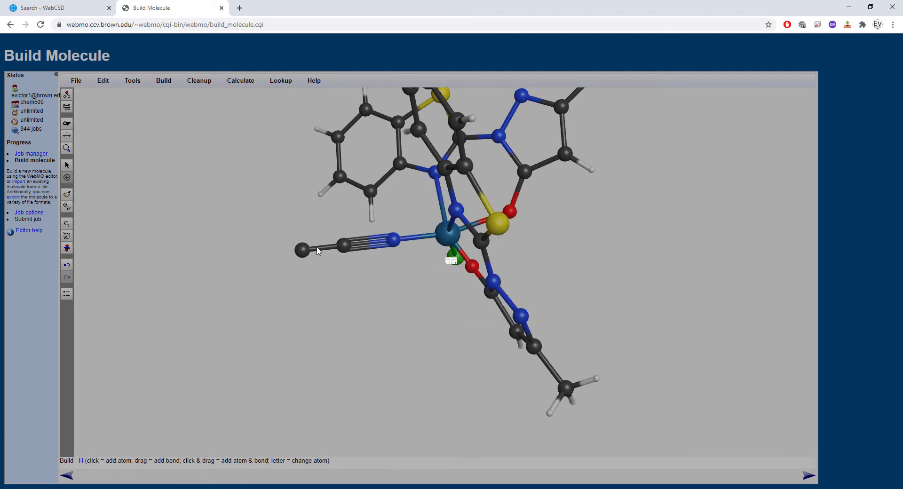
left_click(299, 253)
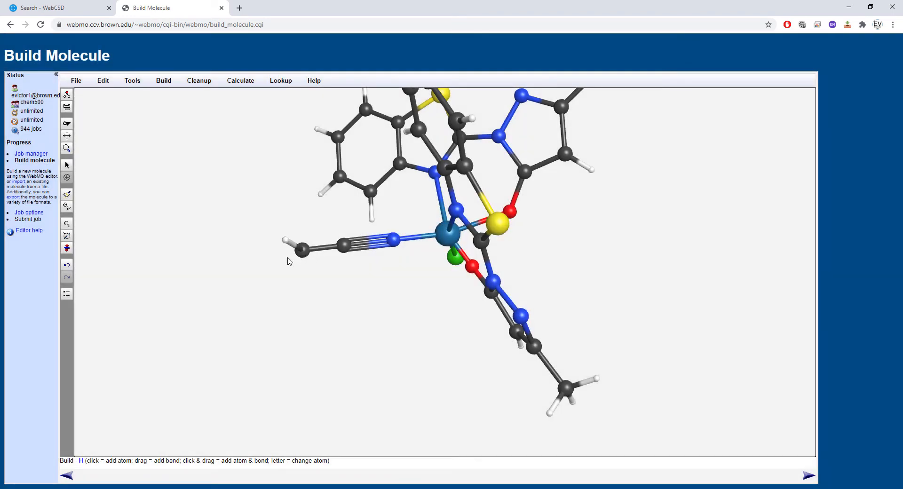
left_click_drag(300, 253, 288, 257)
left_click_drag(303, 255, 298, 267)
key("ctrl+z")
left_click_drag(307, 264, 306, 267)
- Select the three hydrogens on the nitrile ligand's terminal carbon and translate them as a group closer around that carbon
left_click(67, 123)
left_click_drag(177, 207, 227, 241)
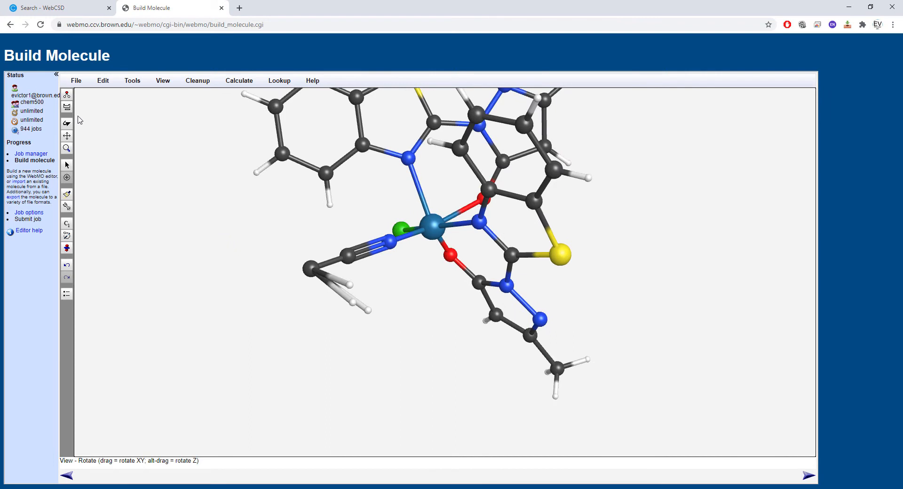
left_click(67, 165)
left_click(350, 287)
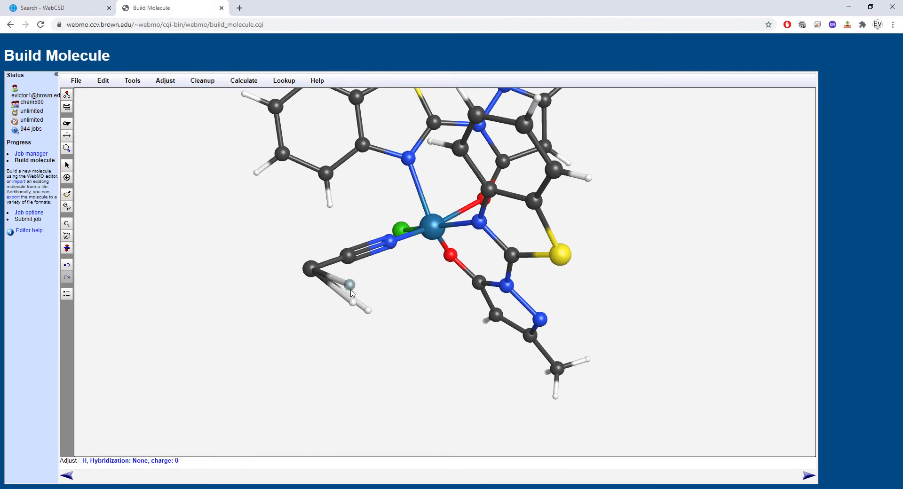
left_click(354, 302, "shift")
left_click(368, 310, "shift")
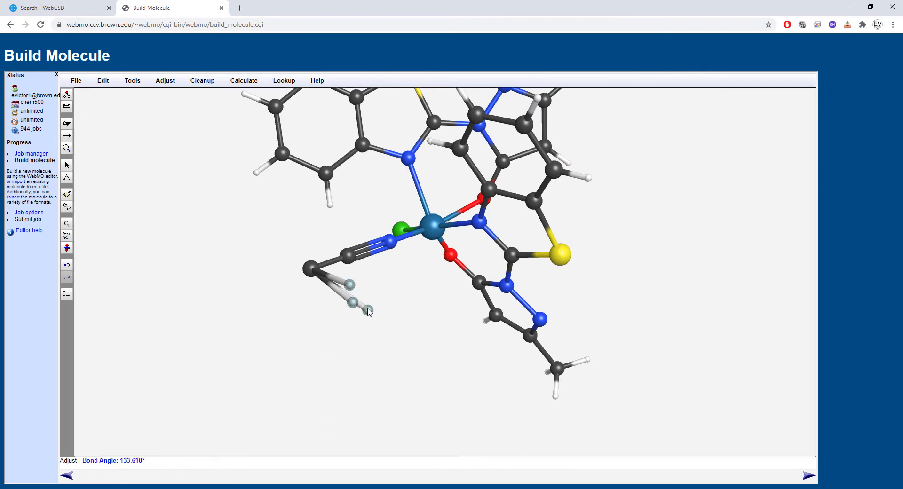
key("t")
left_click_drag(356, 306, 240, 220)
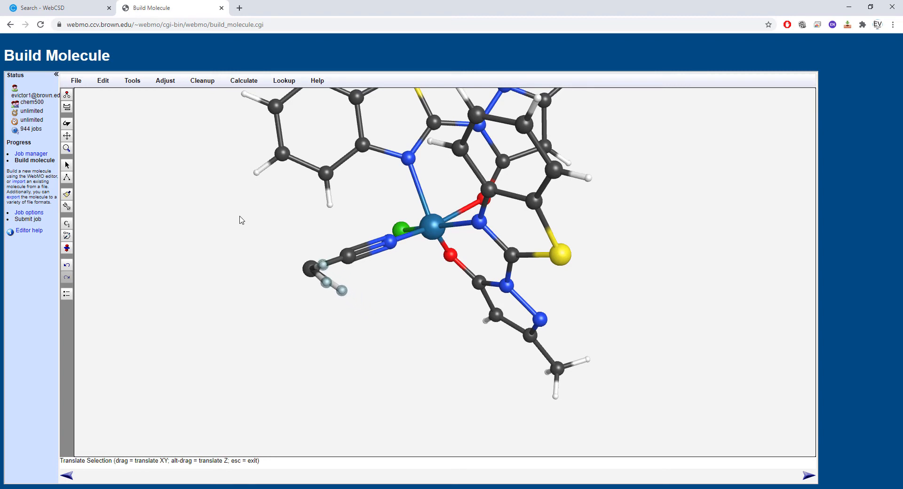
left_click_drag(324, 282, 242, 231)
- Translate the three selected methyl hydrogens in a second viewing plane so they sit just beyond the terminal carbon, away from the nitrile chain
left_click(68, 124)
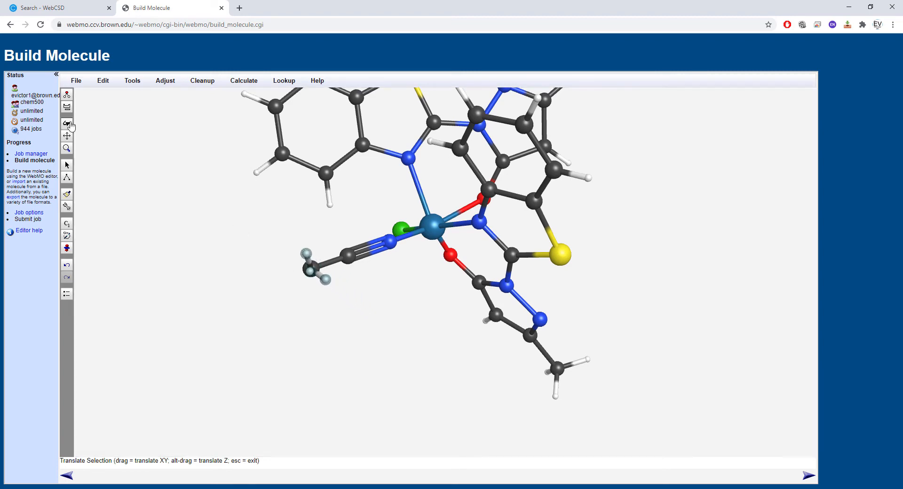
left_click_drag(165, 280, 141, 188)
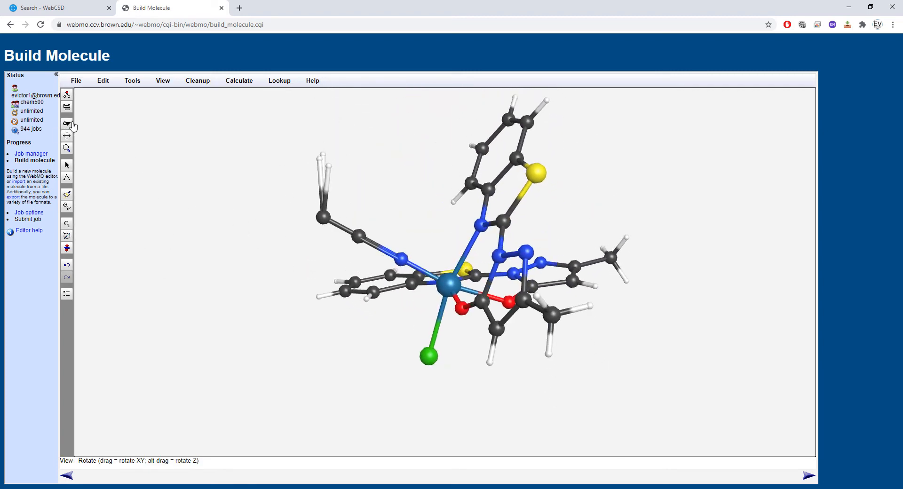
left_click(67, 165)
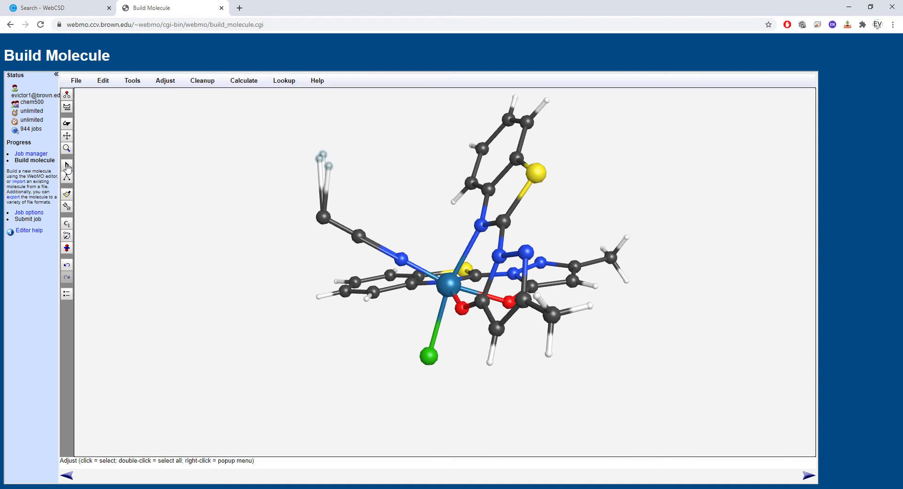
left_click_drag(327, 168, 318, 289)
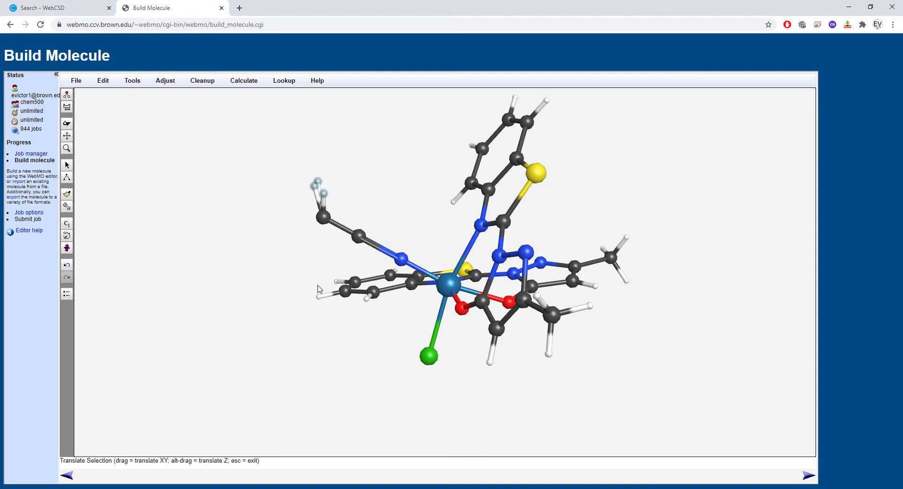
left_click_drag(324, 199, 248, 351)
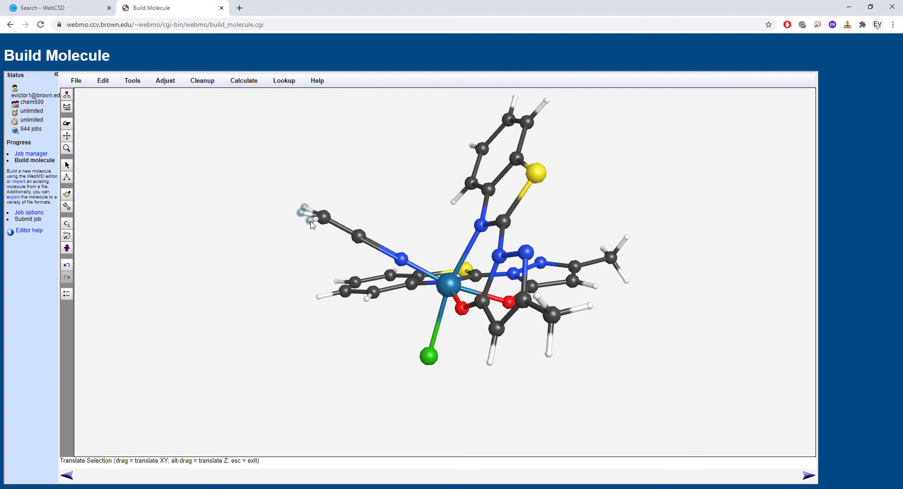
- Clear the group selection and translate one methyl hydrogen on its own to the upper side of the terminal carbon
left_click(68, 165)
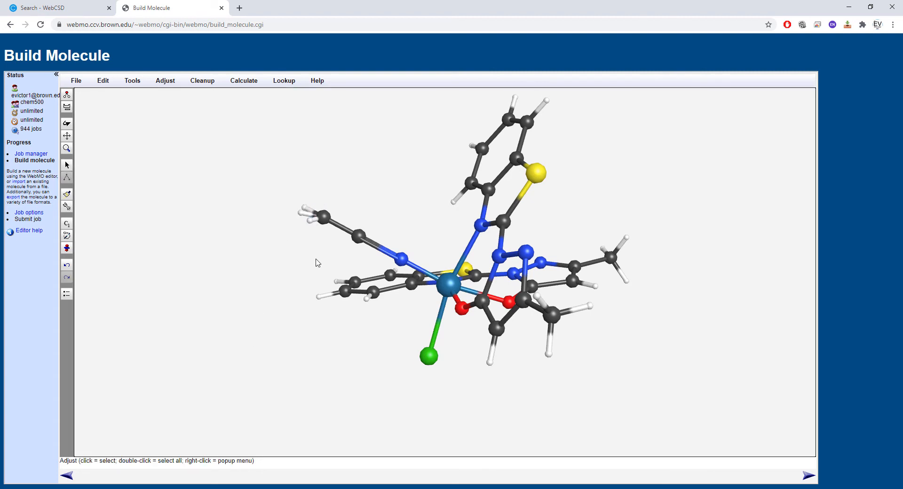
left_click(310, 221)
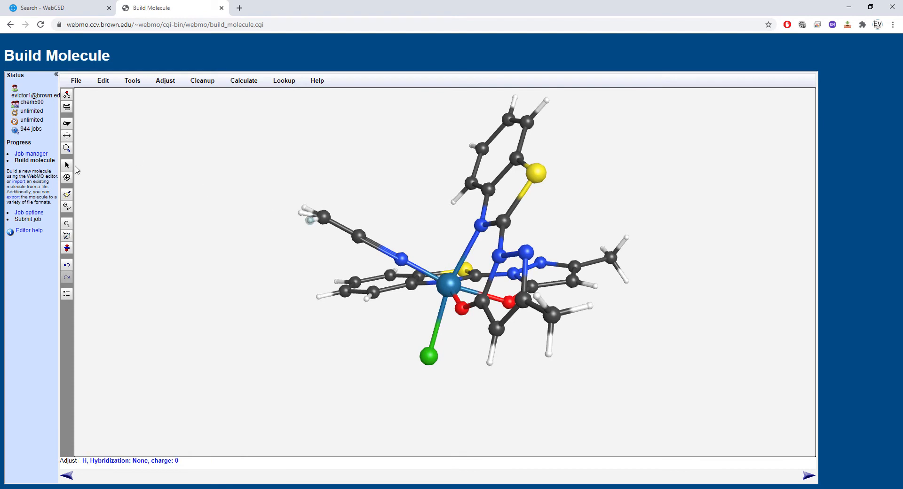
key("t")
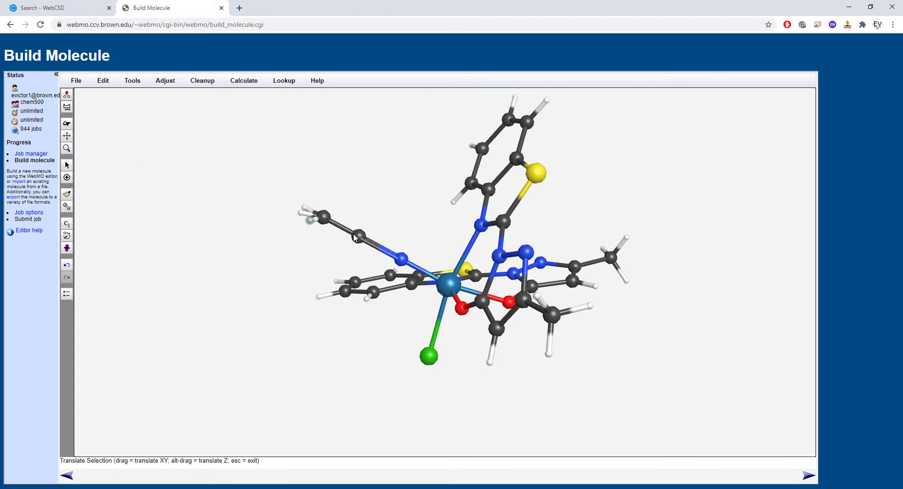
left_click_drag(310, 225, 345, 142)
key("Escape")
- Select only the outermost methyl hydrogen and translate it below its neighbours to spread the methyl group into a tetrahedral shape
left_click(299, 212, "shift")
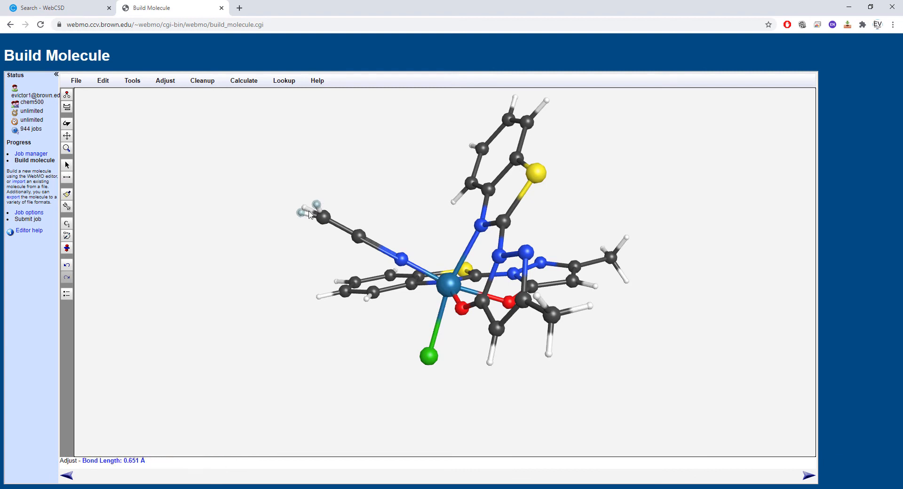
left_click(318, 205, "shift")
key("t")
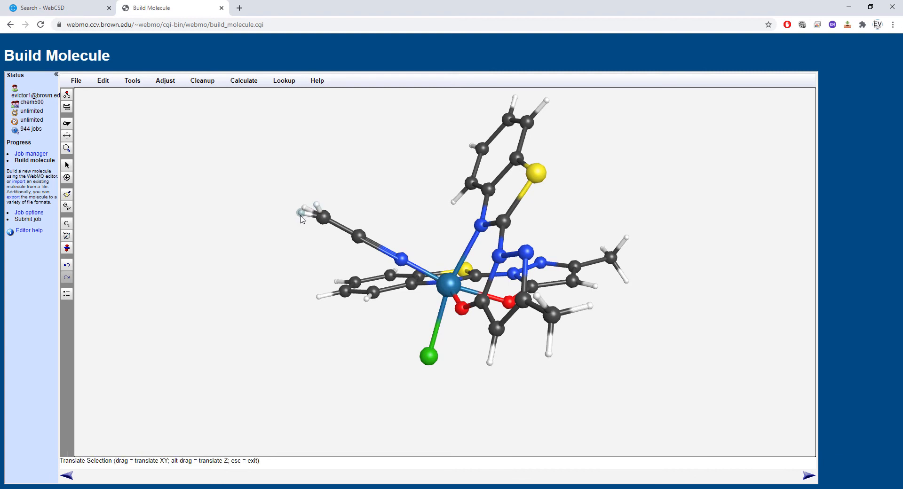
left_click_drag(302, 218, 315, 300)
key("Escape")
- Check the Re-N-C bond angle of the acetonitrile ligand without changing it
left_click(68, 124)
left_click_drag(128, 158, 376, 242)
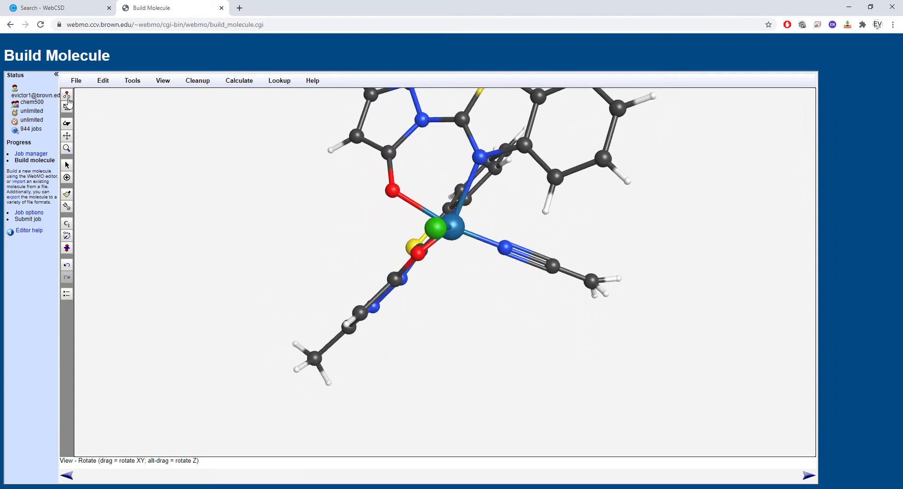
left_click(132, 80)
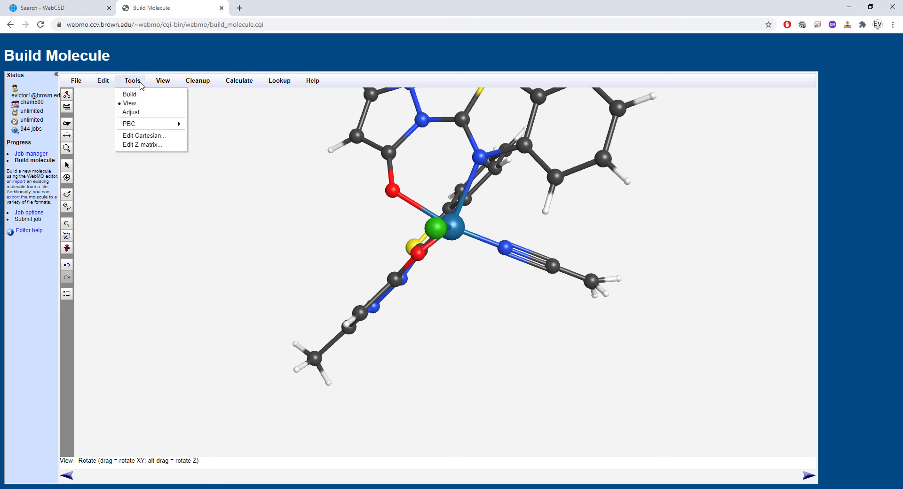
left_click(136, 112)
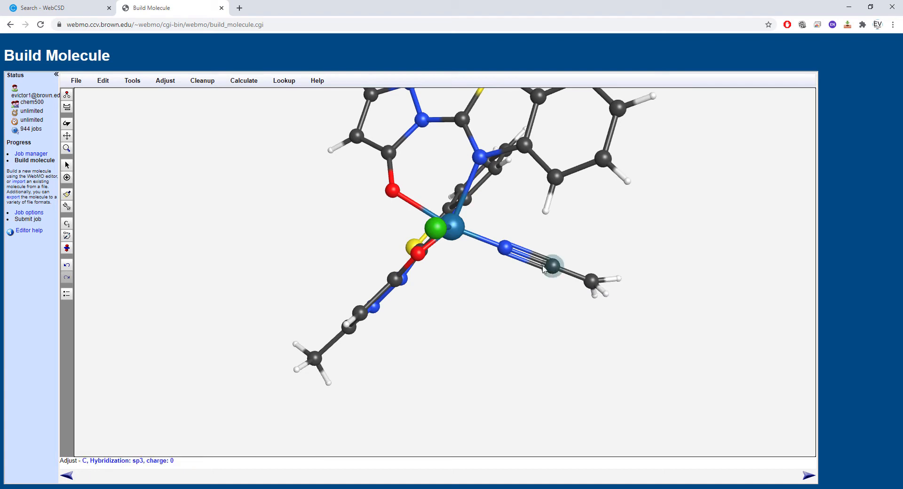
left_click(507, 250)
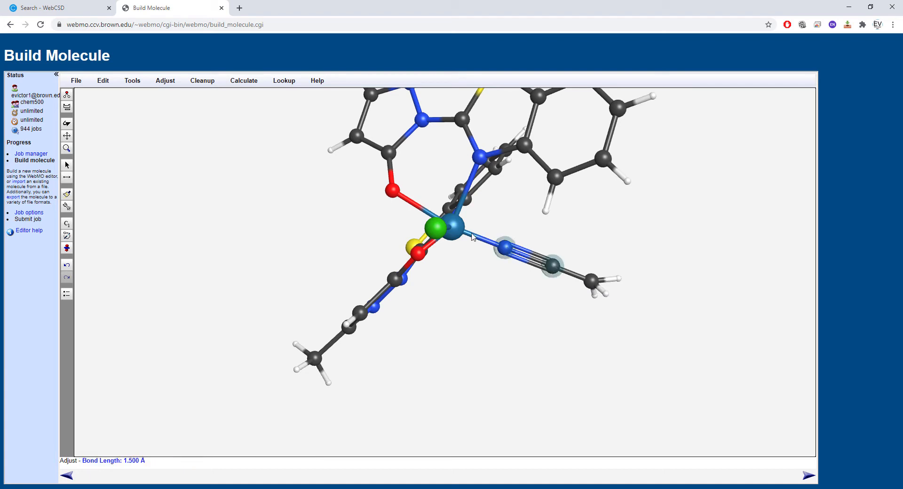
left_click(461, 233)
left_click(165, 81)
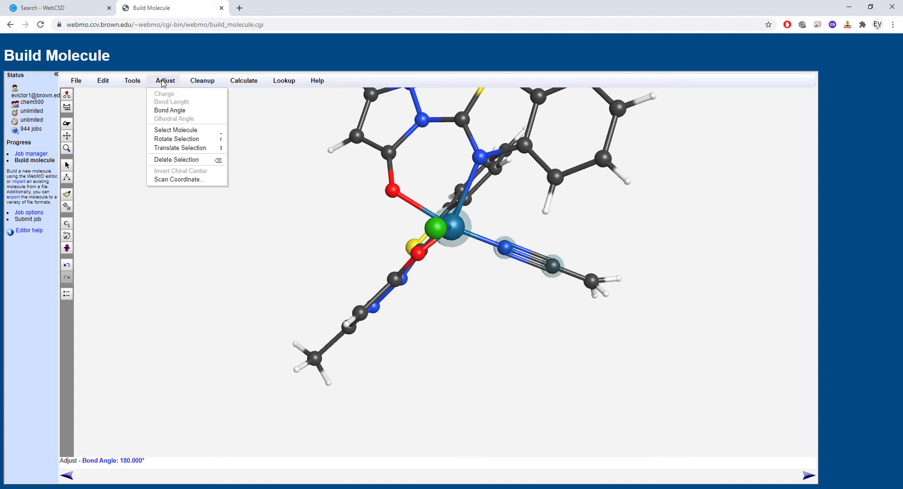
left_click(170, 110)
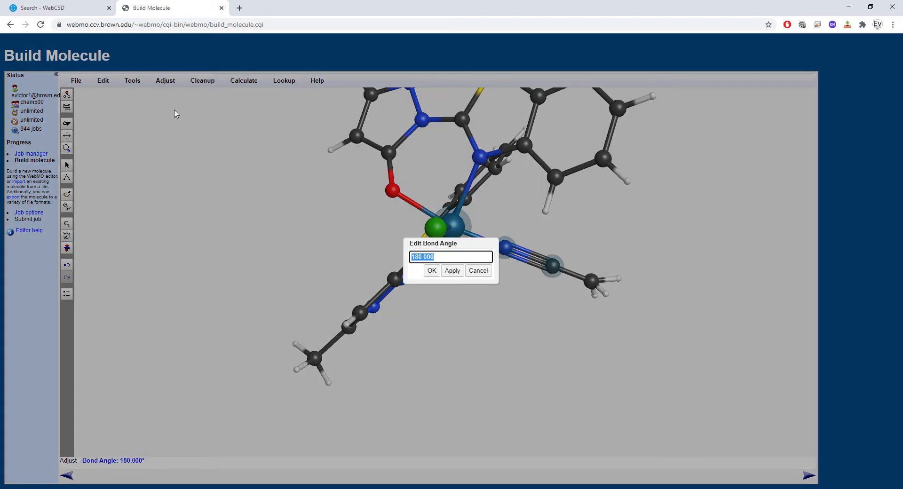
left_click(481, 271)
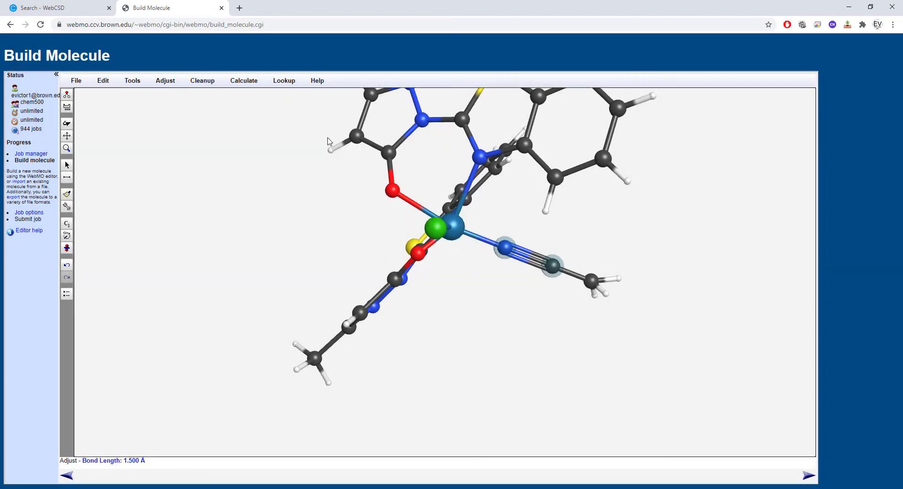
- Set the length of the acetonitrile ligand's carbon-nitrogen triple bond to 1.1 Å
left_click(154, 82)
left_click(170, 100)
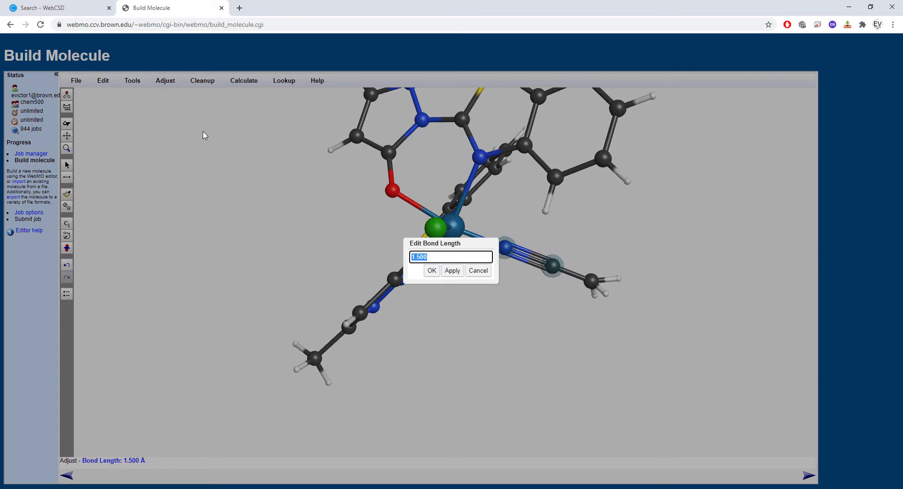
type("1.1")
left_click(451, 273)
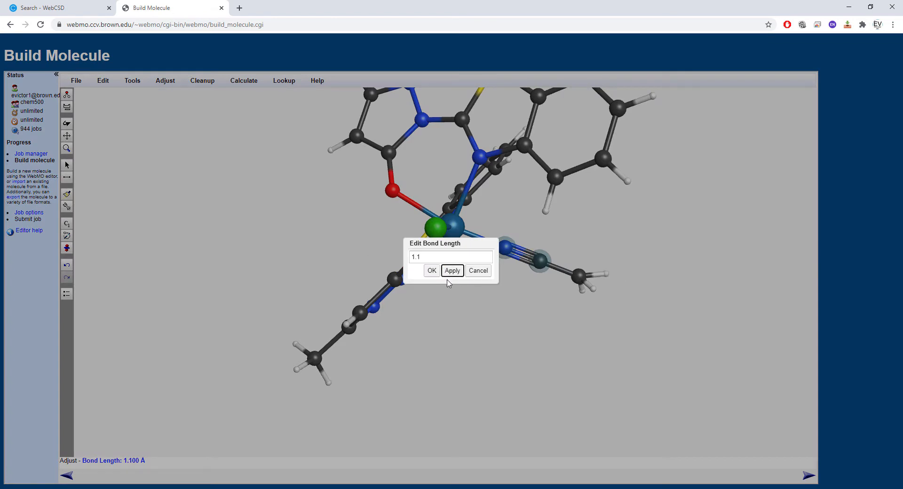
left_click(431, 271)
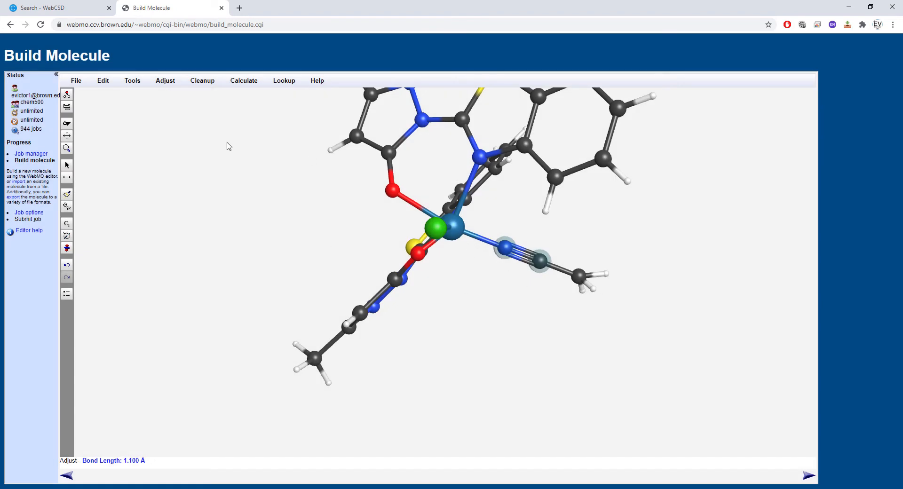
- Replace the chlorine atom bound to rhenium with a sulfur atom
left_click(66, 124)
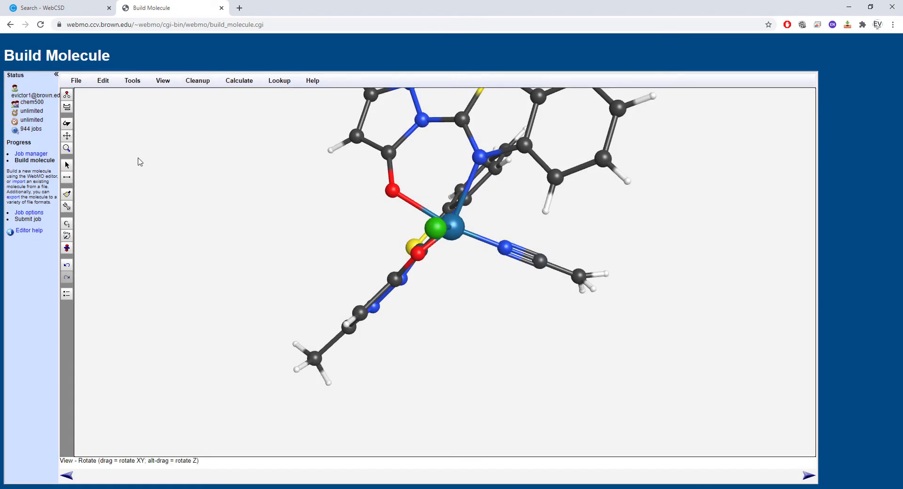
left_click_drag(139, 161, 281, 254)
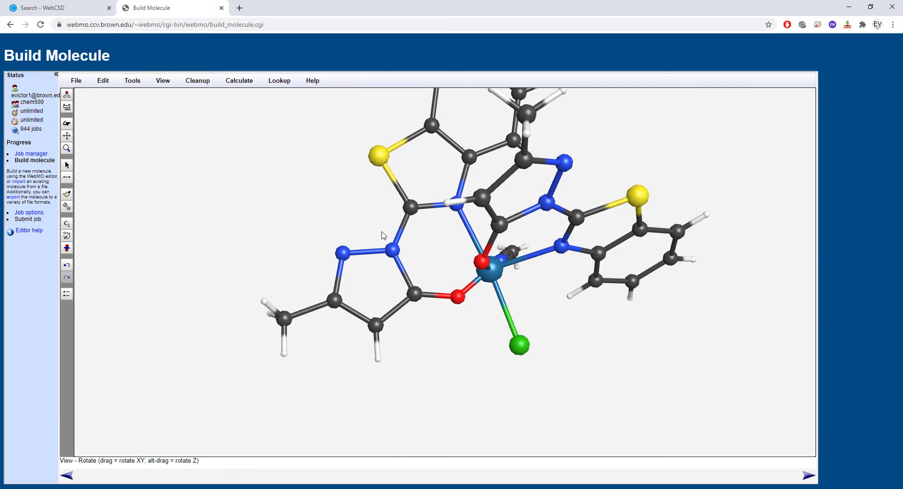
left_click(67, 107)
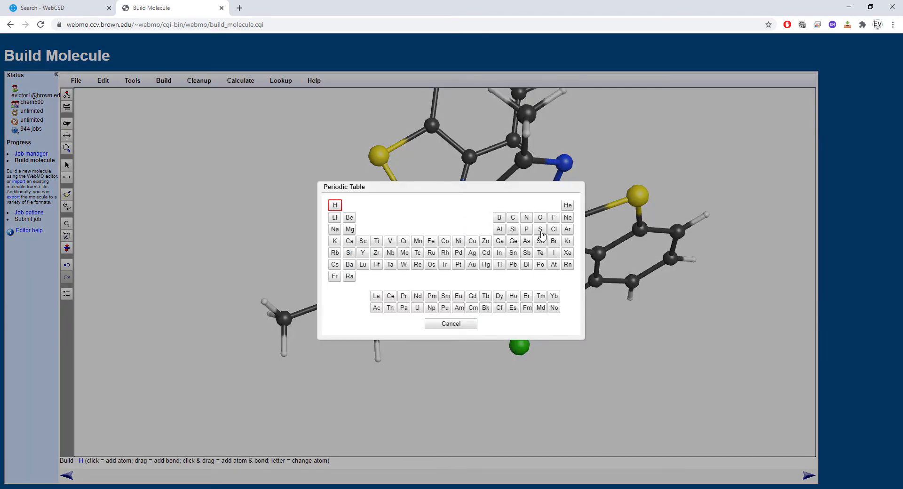
left_click(540, 230)
left_click(521, 352)
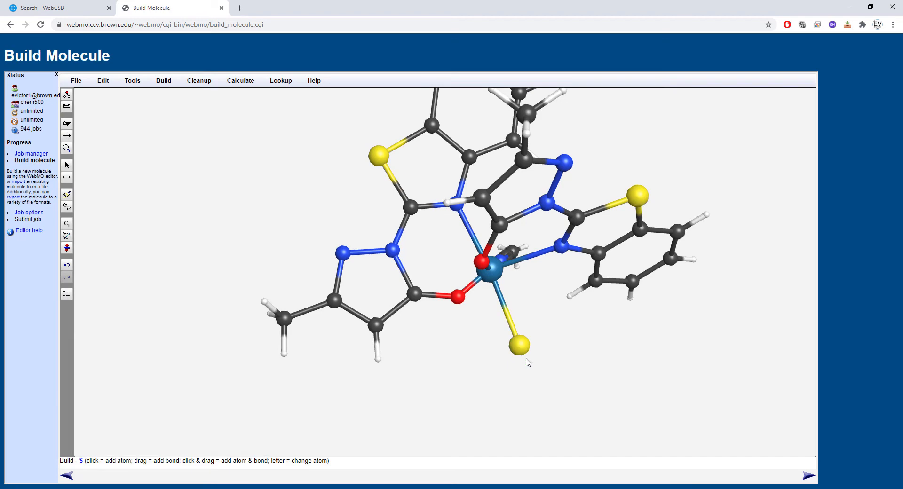
- Add a nitrogen atom bonded to the rhenium-bound sulfur, undoing any surplus change
left_click(67, 124)
left_click_drag(301, 207, 200, 184)
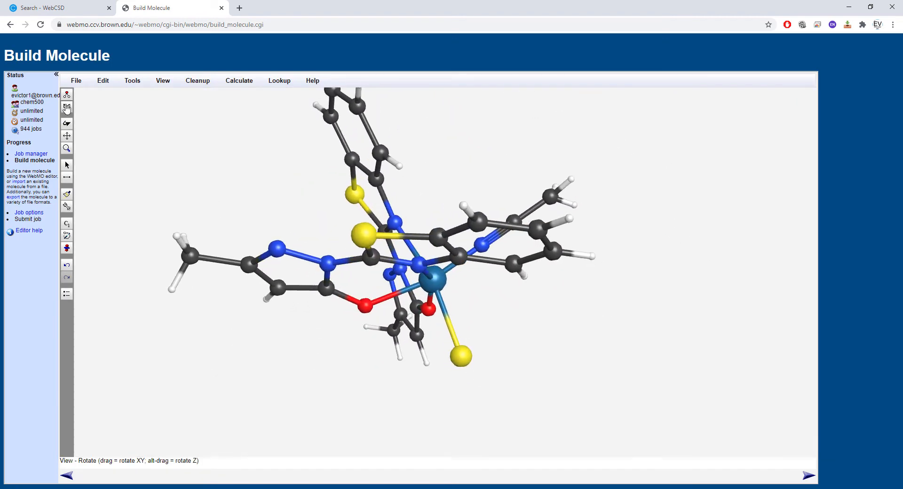
left_click(70, 108)
left_click(528, 214)
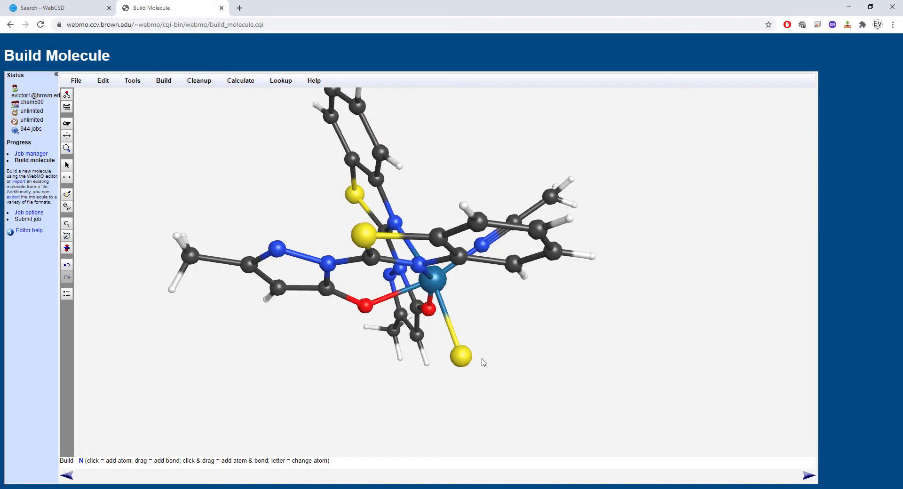
left_click_drag(460, 365, 487, 348)
key("ctrl+z")
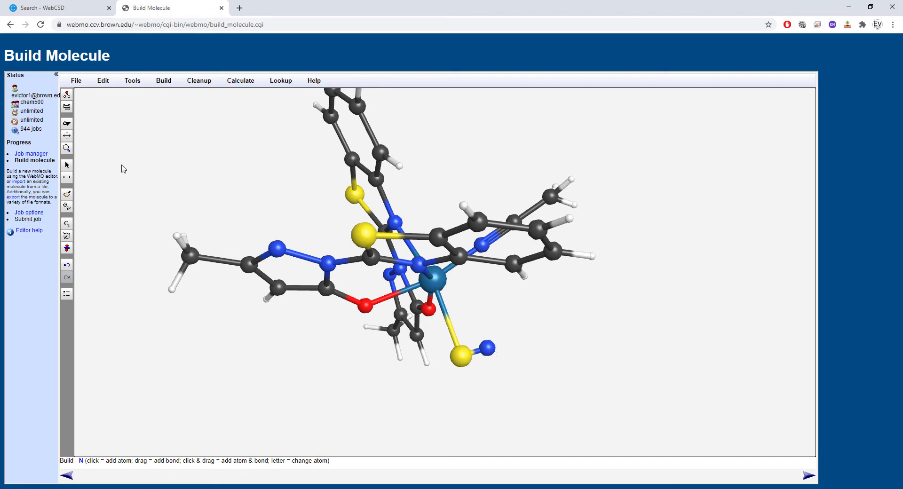
- Add an oxygen atom bonded to the new nitrogen on the sulfur ligand
left_click(67, 123)
mouse_move(127, 173)
left_mouse_down()
mouse_move(253, 222)
mouse_move(260, 230)
mouse_move(244, 277)
mouse_move(121, 179)
left_mouse_up()
left_click(67, 107)
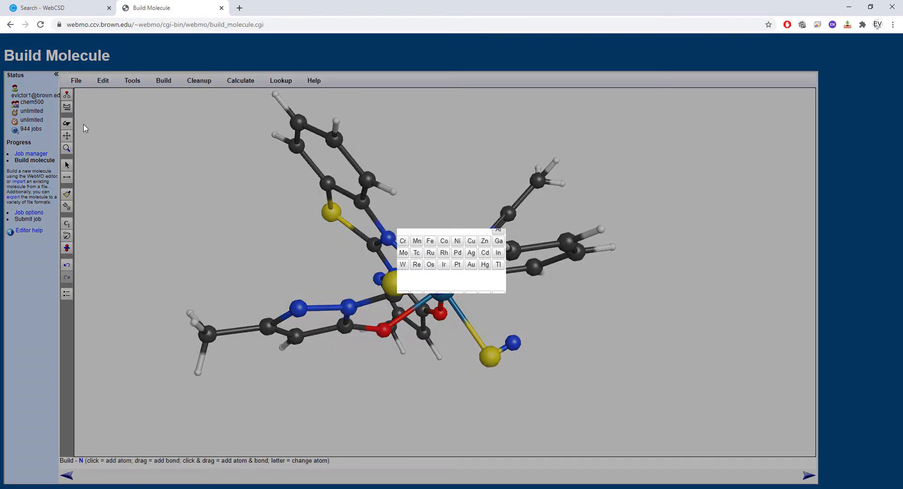
left_click(540, 218)
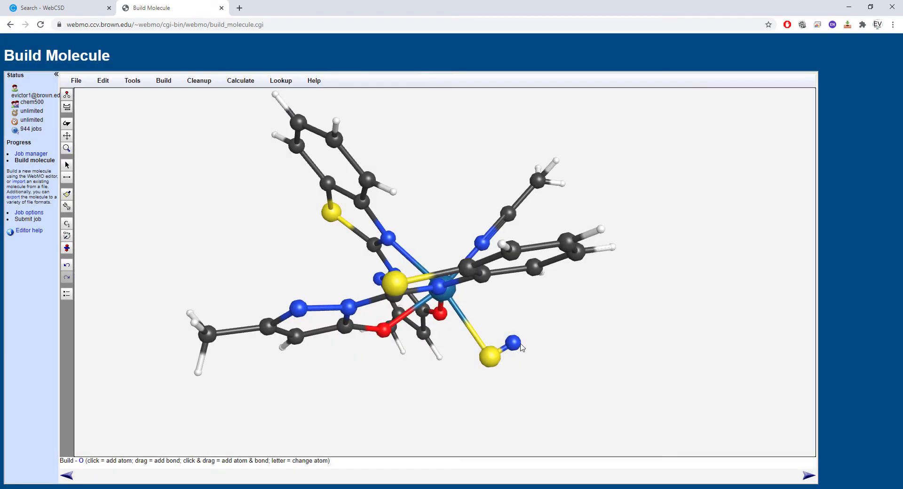
left_click_drag(519, 345, 528, 359)
- Set the length of the bond between rhenium and the sulfur of the S-N-O ligand to 1.8 Å
left_click(66, 124)
mouse_move(197, 289)
left_mouse_down()
mouse_move(259, 209)
mouse_move(208, 291)
left_mouse_up()
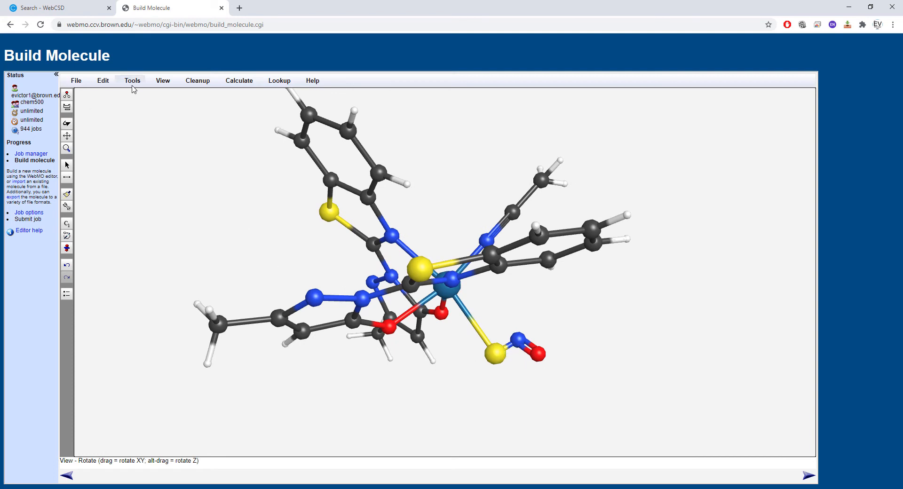
left_click(67, 177)
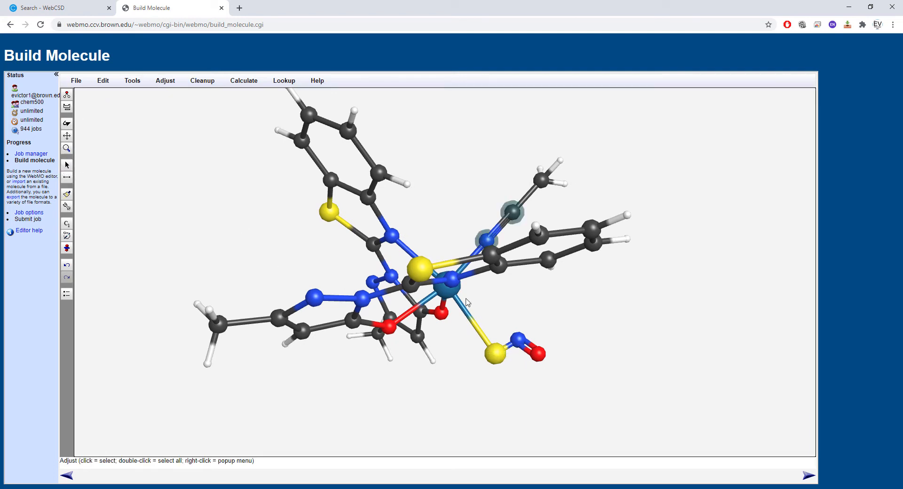
left_click(640, 310)
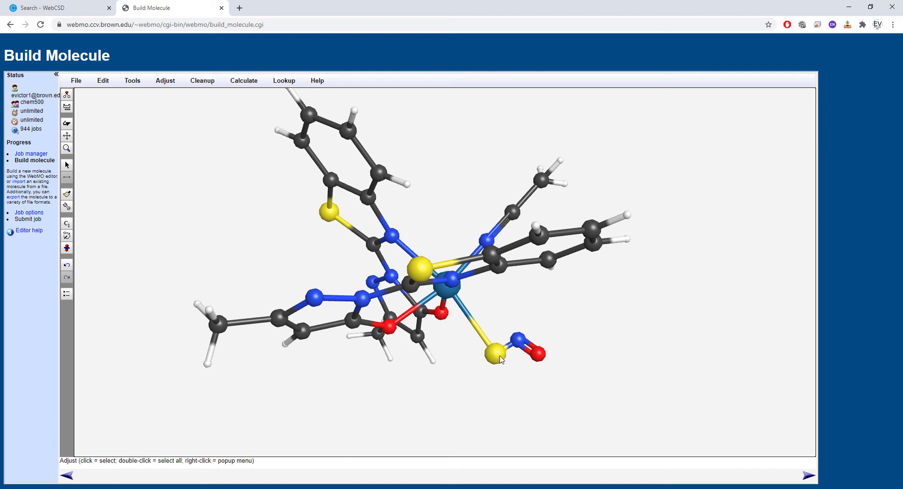
left_click(500, 359)
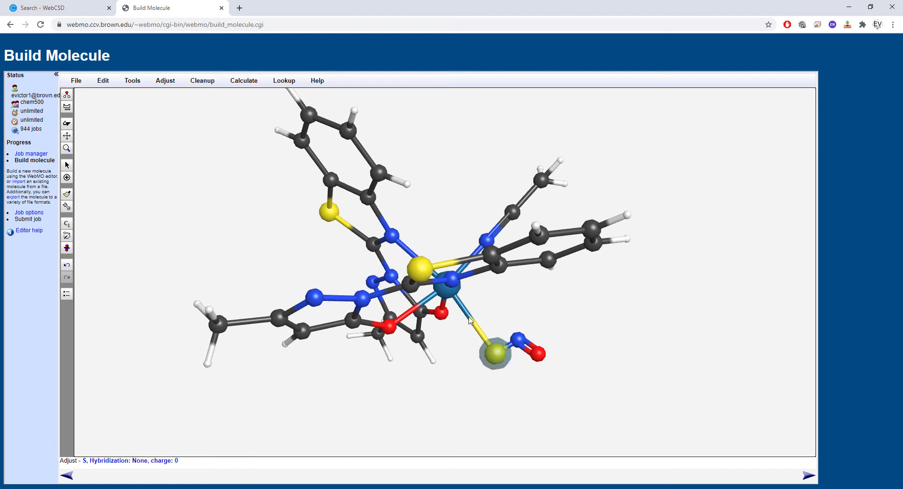
left_click(444, 292)
left_click(166, 83)
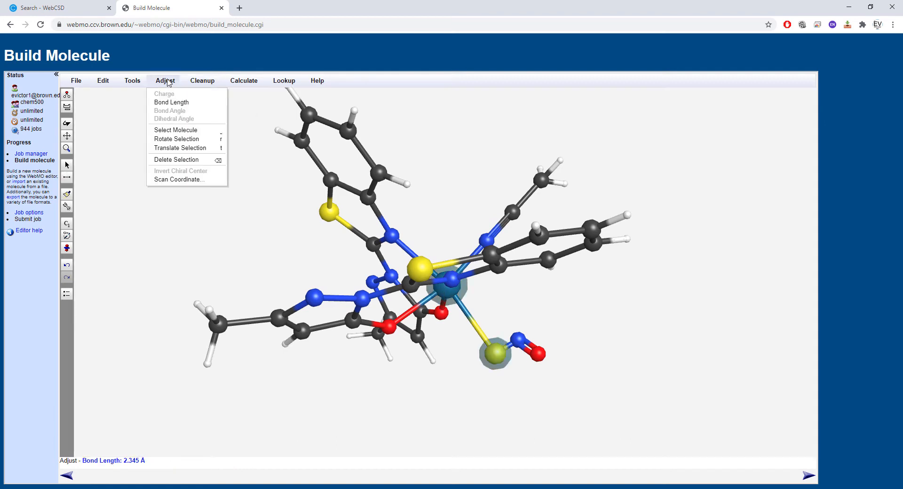
left_click(183, 104)
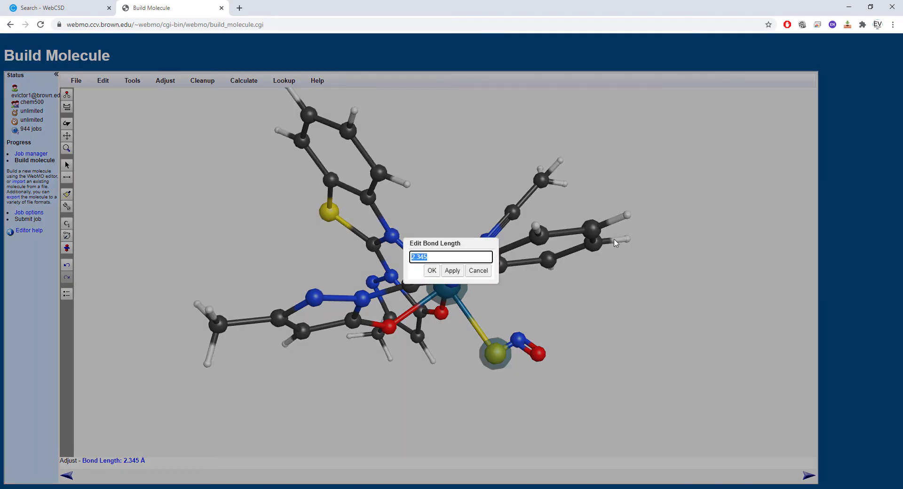
type("1.8")
left_click(452, 271)
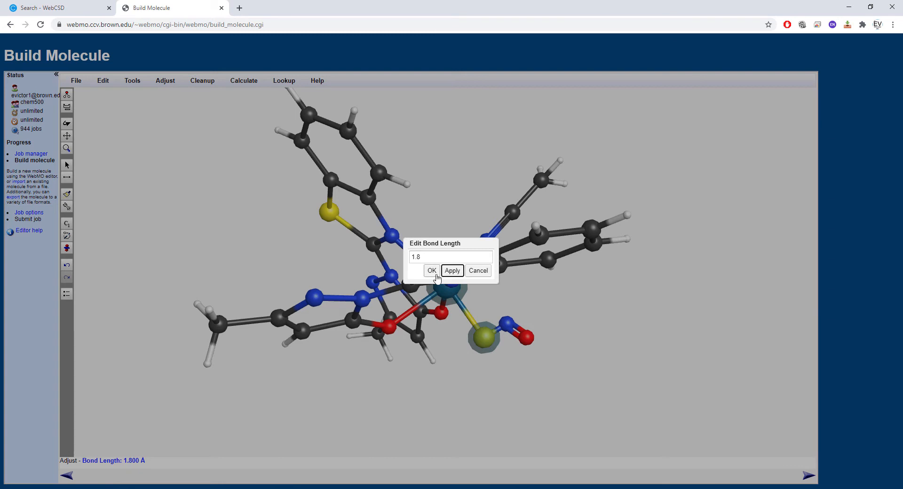
left_click(432, 271)
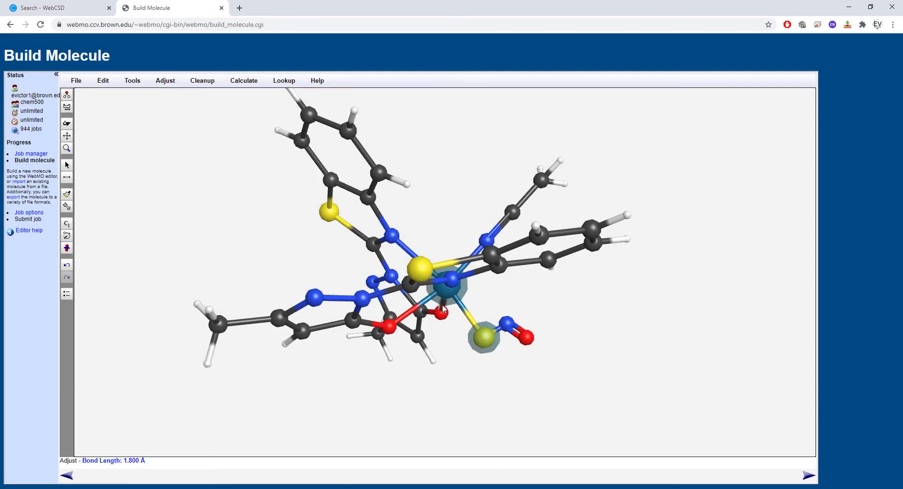
left_click(479, 299)
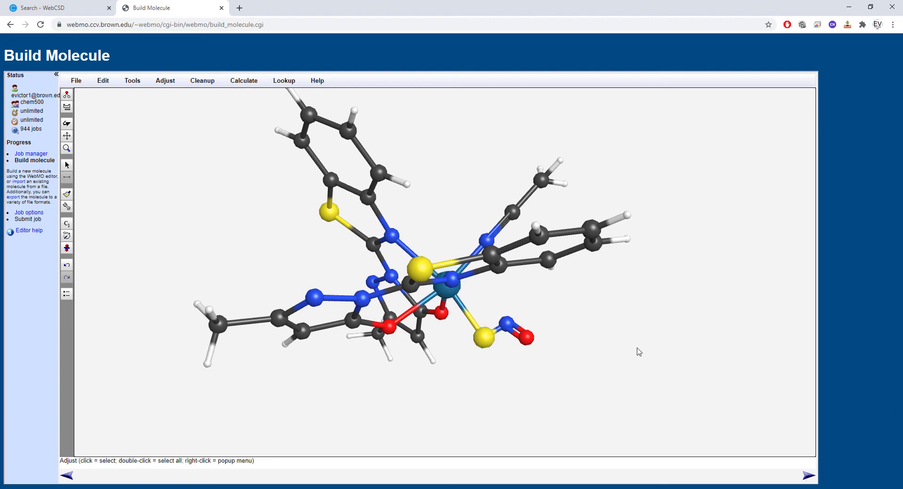
- Set the sulfur-nitrogen bond length in the S-N-O ligand to 1.2 Å
left_click(509, 329)
left_click(486, 339)
left_click(165, 81)
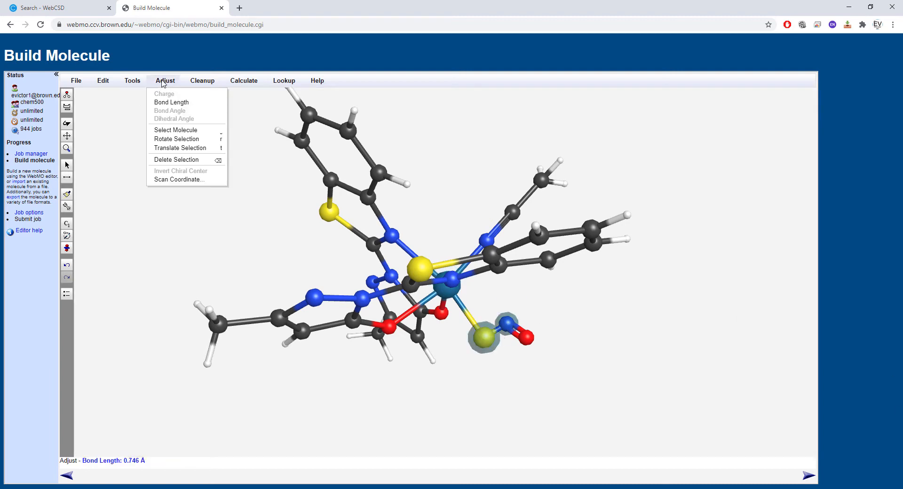
left_click(180, 103)
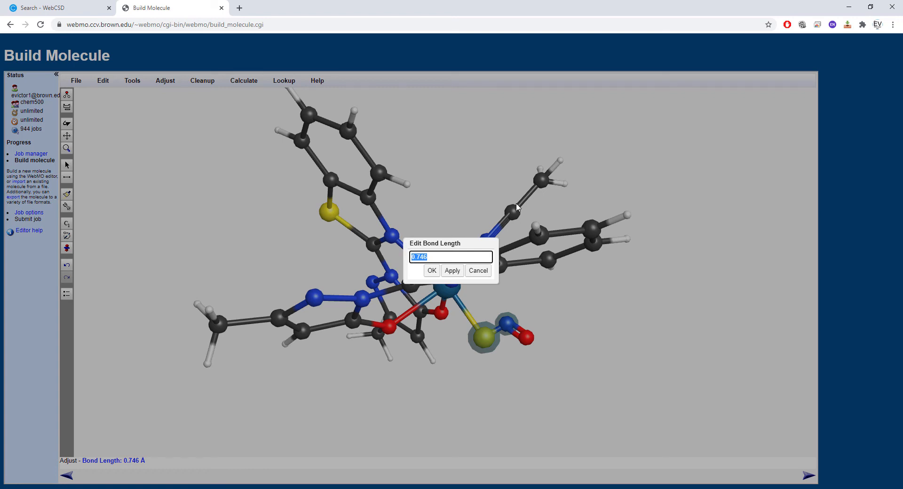
type("1.2")
left_click(452, 270)
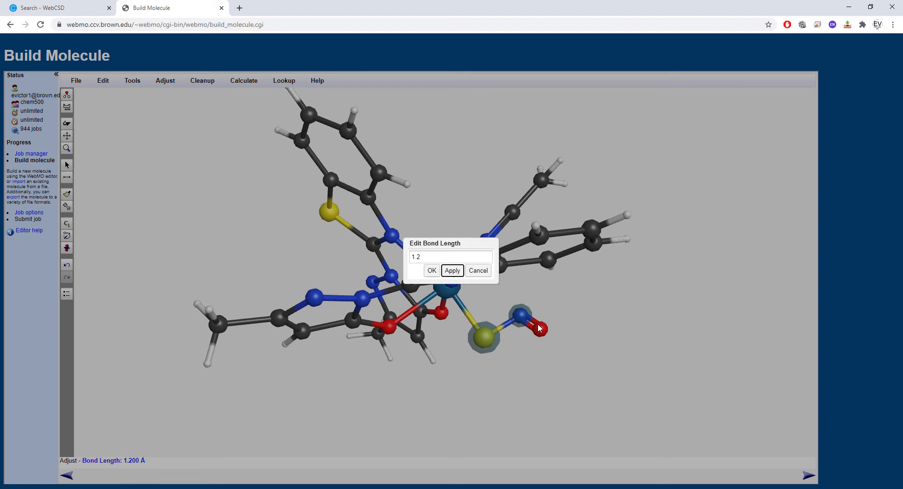
left_click(431, 271)
left_click(492, 342)
left_click(522, 318)
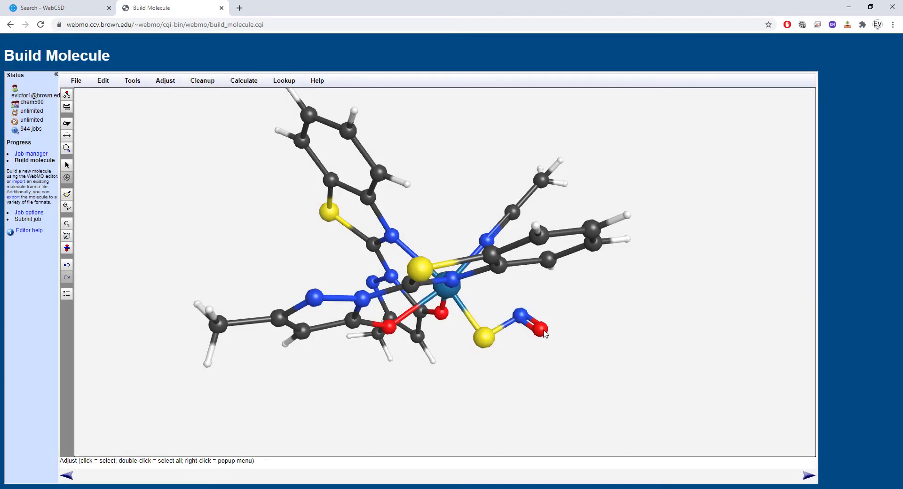
- Set the nitrogen-oxygen bond length in the S-N-O ligand to 1.2 Å
left_click(539, 329)
left_click(521, 317)
left_click(166, 80)
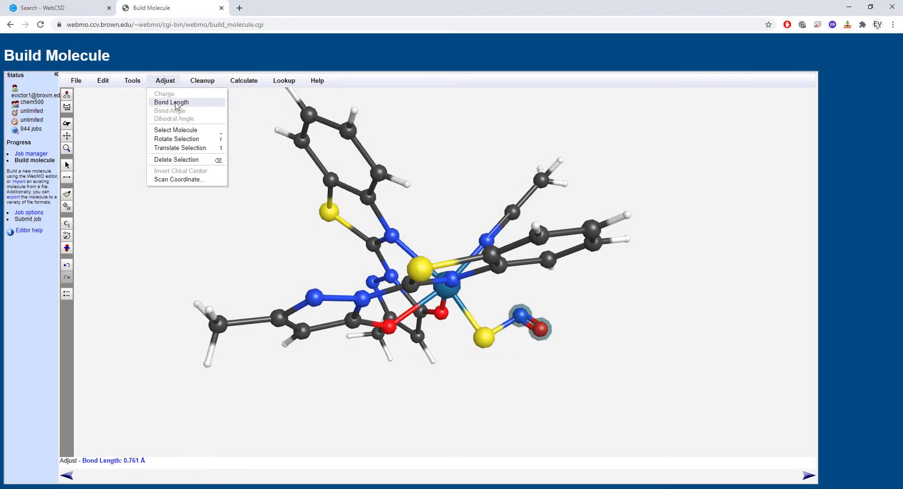
left_click(179, 105)
type("1.2")
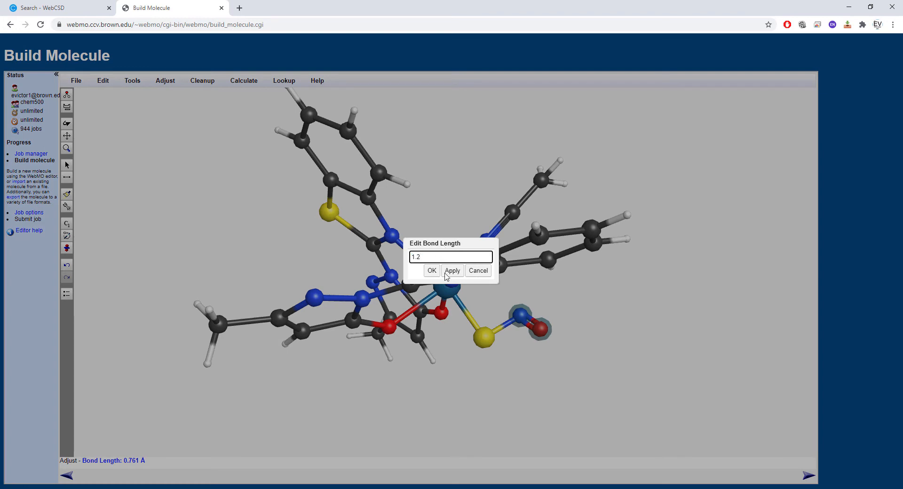
left_click(446, 273)
left_click(432, 270)
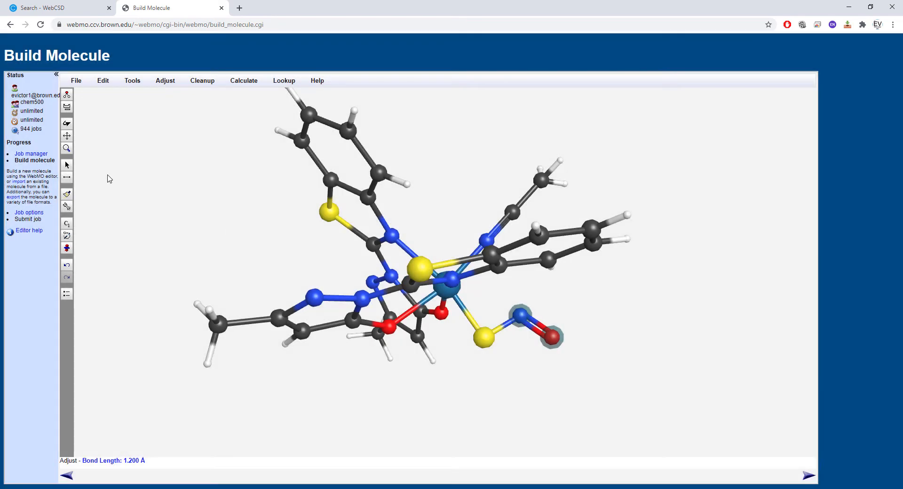
- Replace the central rhenium atom of the complex with iron (Fe)
left_click(67, 124)
left_click_drag(245, 268, 253, 184)
left_click(67, 107)
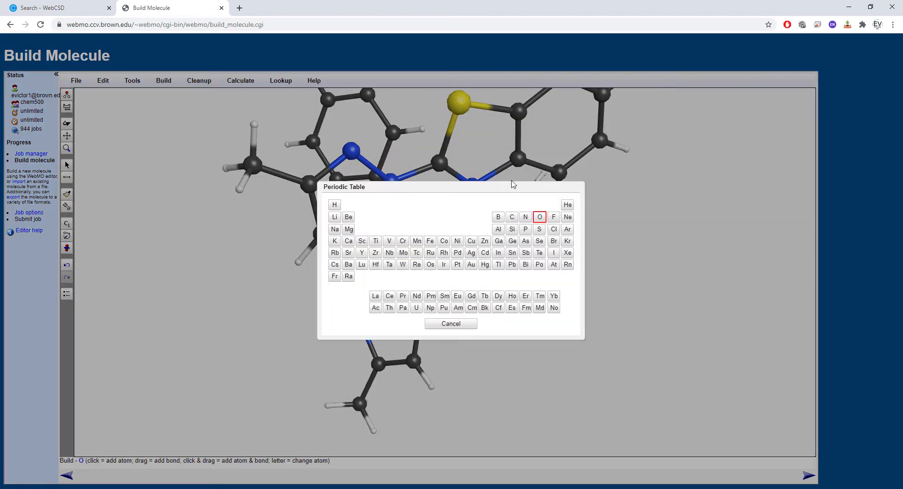
left_click(431, 241)
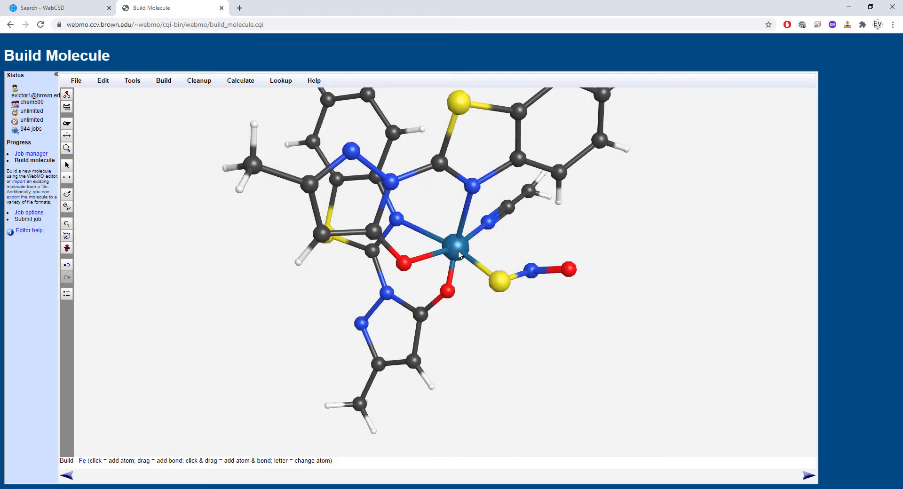
left_click(446, 244)
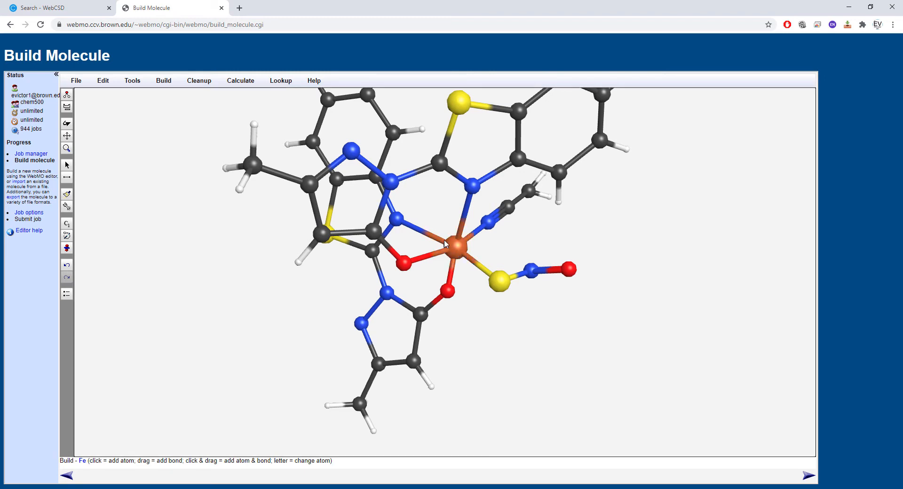
- Generate the ORCA input file preview for the iron complex and review its atomic coordinates
left_click(67, 123)
left_click_drag(180, 211, 429, 301)
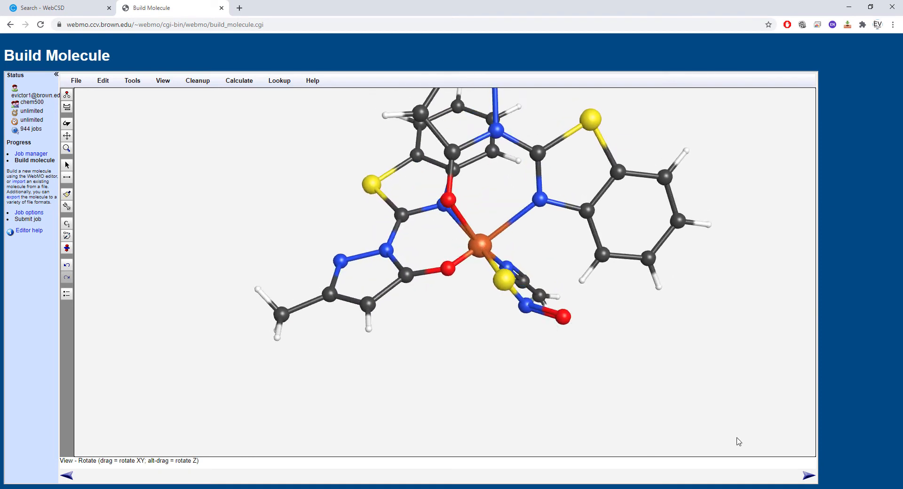
left_click(809, 475)
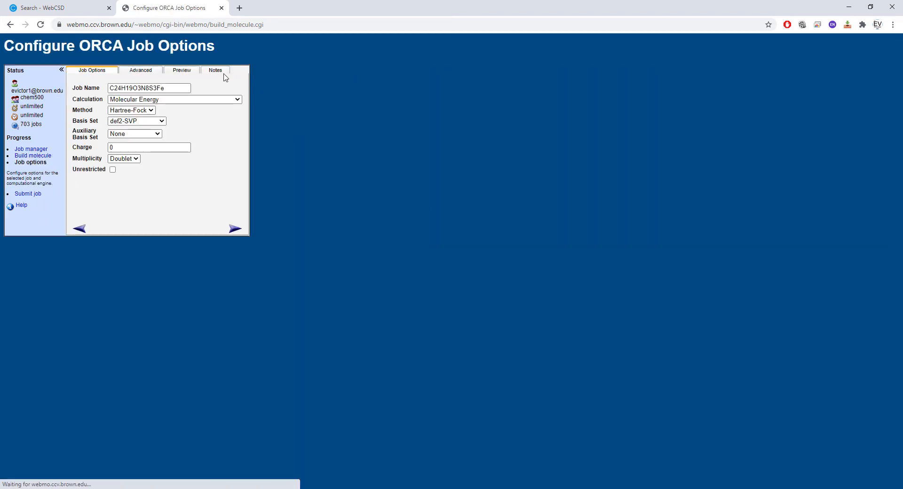
left_click(194, 71)
left_click(213, 227)
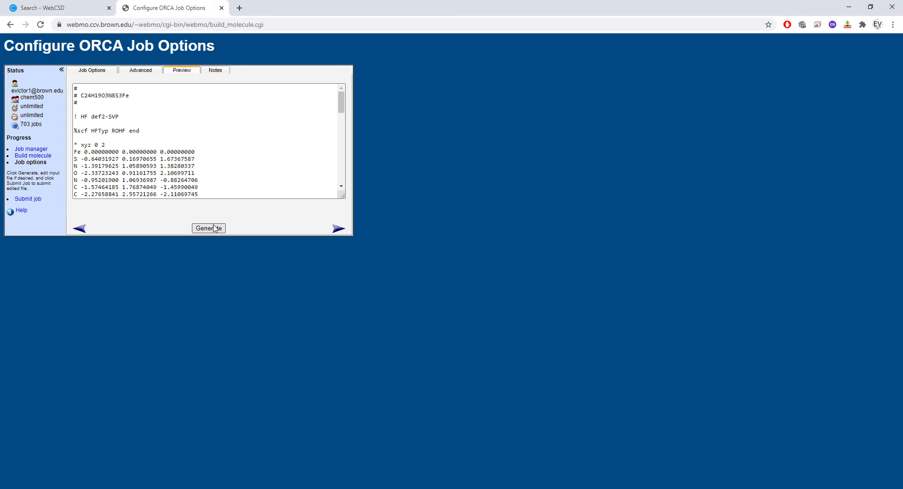
scroll(220, 153, "down", 2)
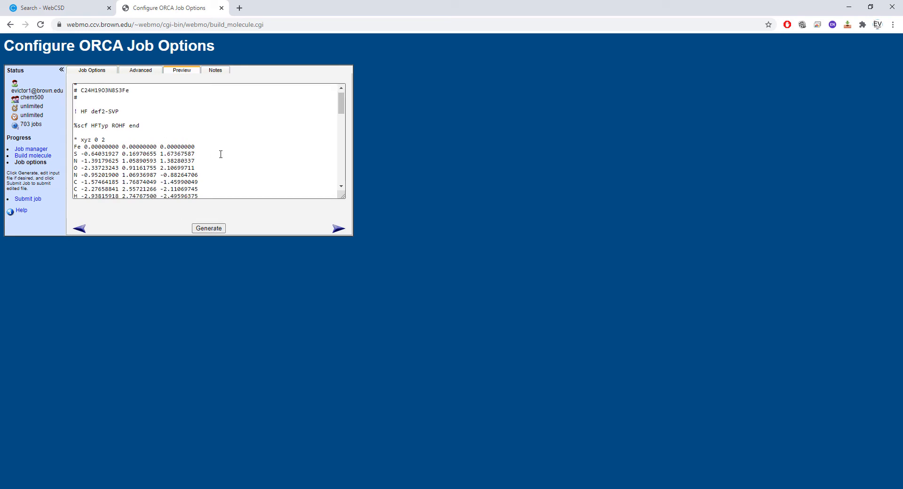
scroll(265, 150, "down", 2)
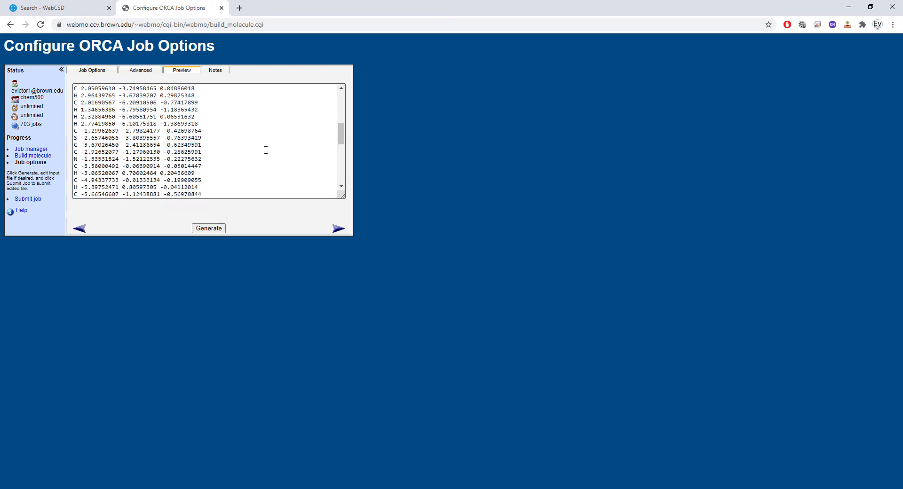
scroll(266, 149, "down", 3)
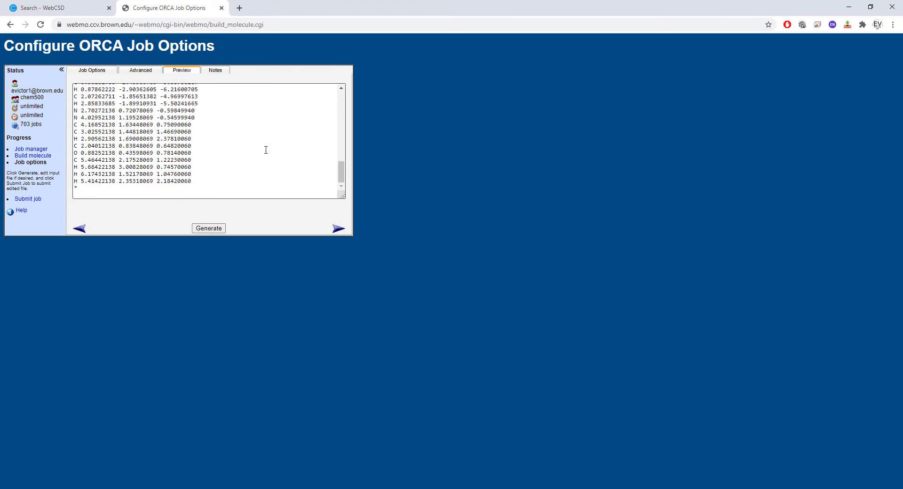
scroll(266, 150, "up", 6)
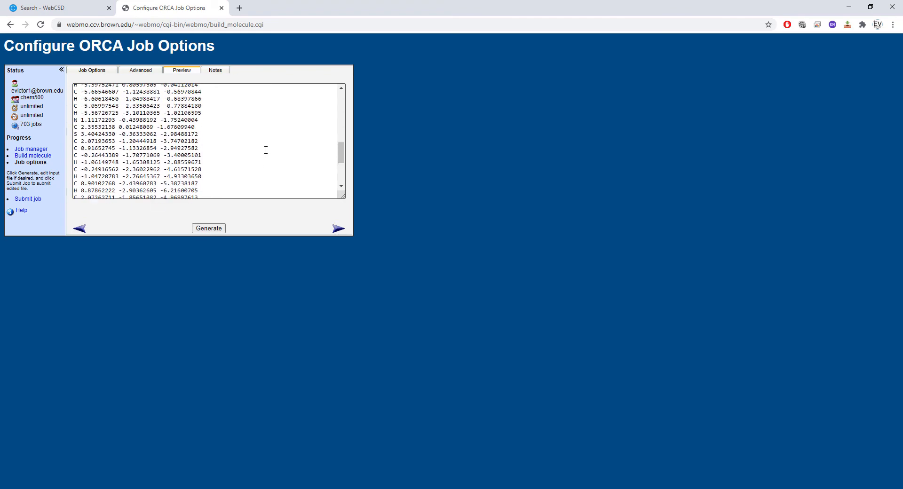
scroll(265, 149, "up", 8)
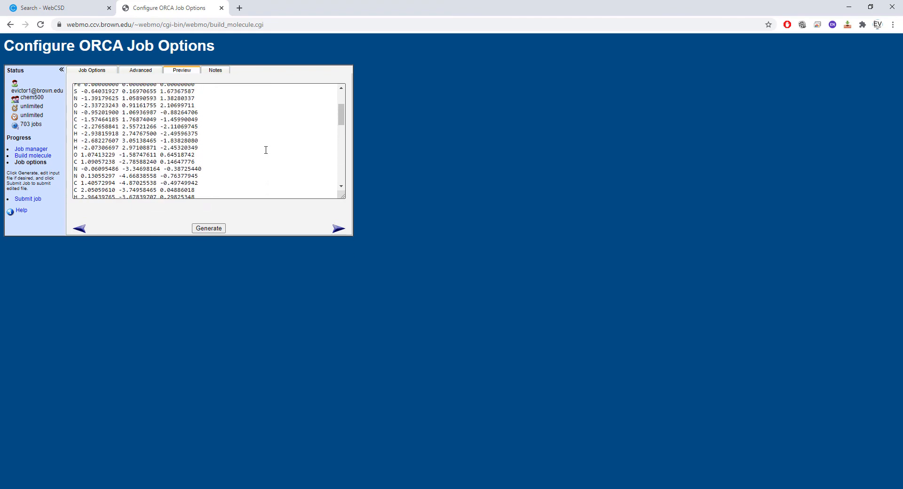
- Return to the molecule editor and replace the three nitrogen atoms bound to iron with phosphorus
left_click(80, 229)
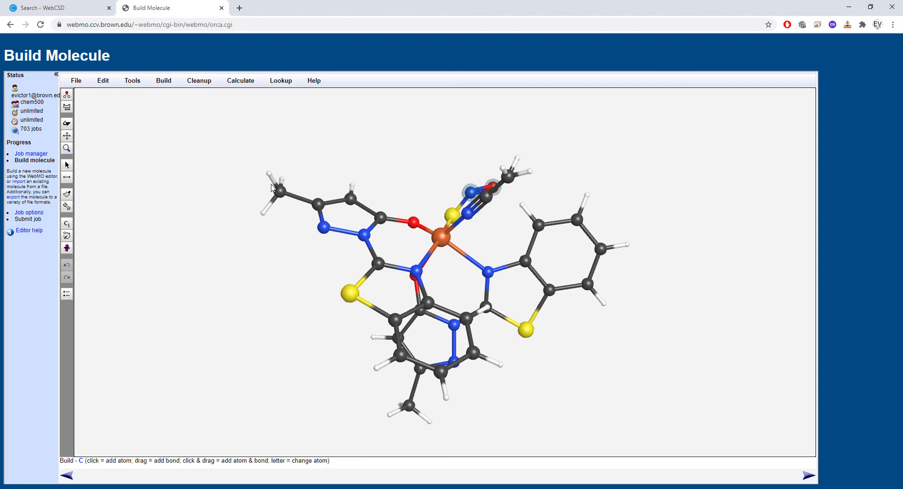
left_click(66, 123)
left_click_drag(271, 195, 284, 269)
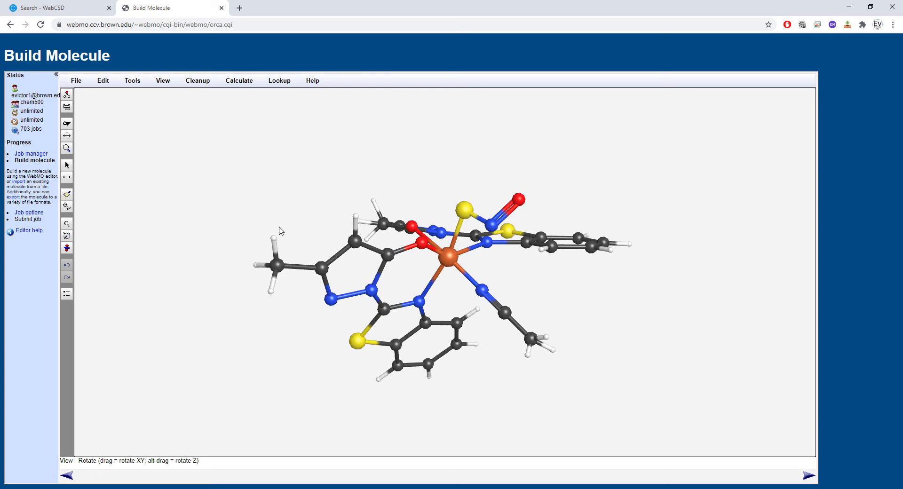
left_click_drag(350, 213, 344, 219)
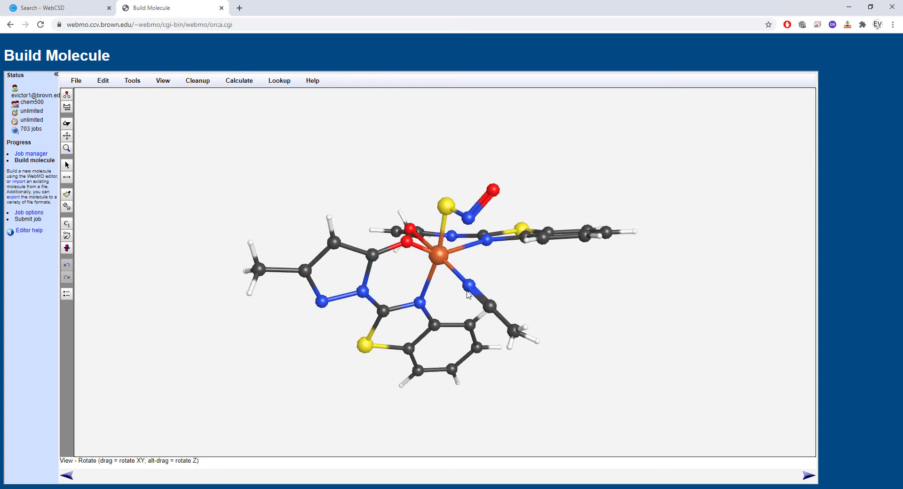
left_click(70, 109)
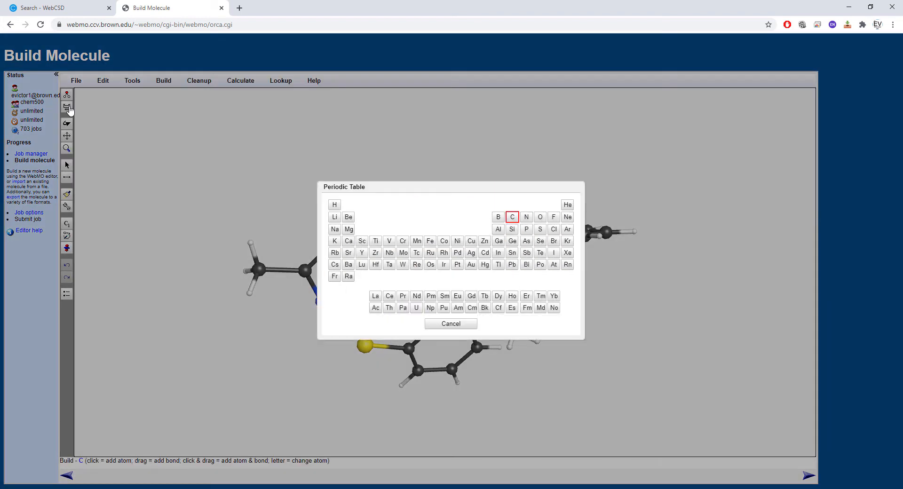
left_click(526, 229)
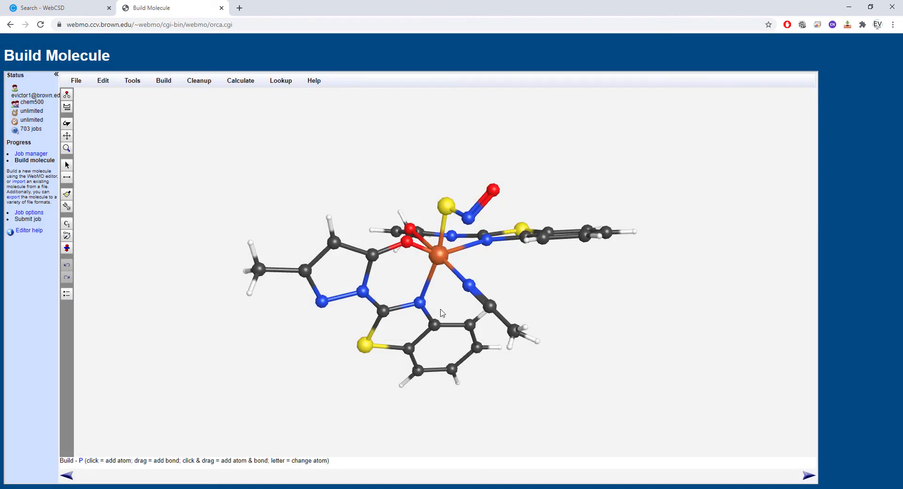
left_click(420, 303)
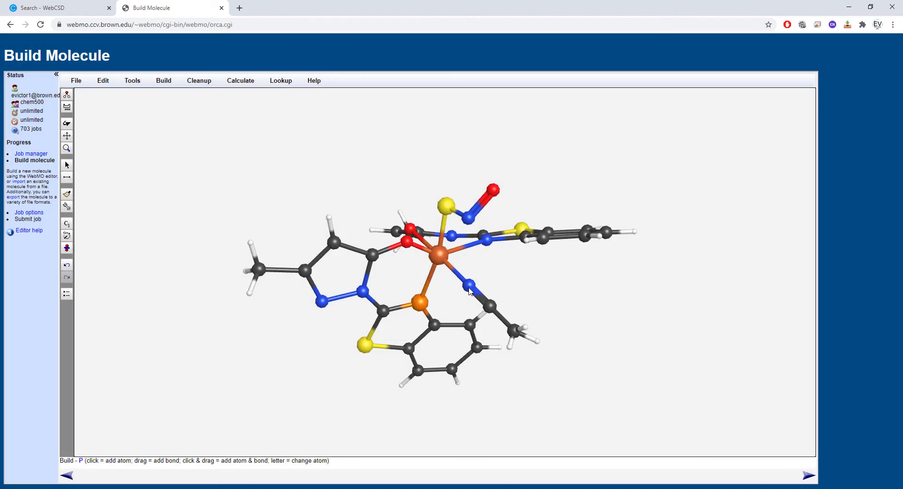
left_click(469, 285)
left_click(487, 240)
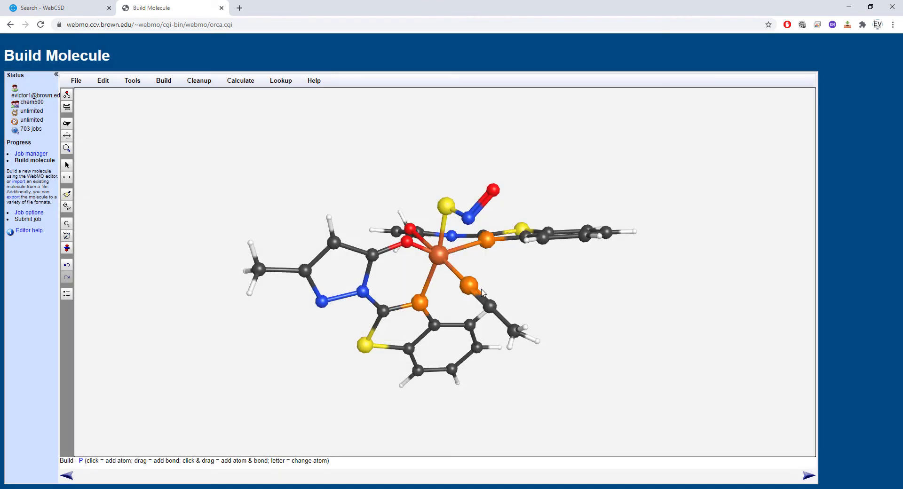
- Replace the two oxygen atoms bound to iron and the terminal oxygen of the S-N-O ligand with fluorine (F)
left_click(66, 107)
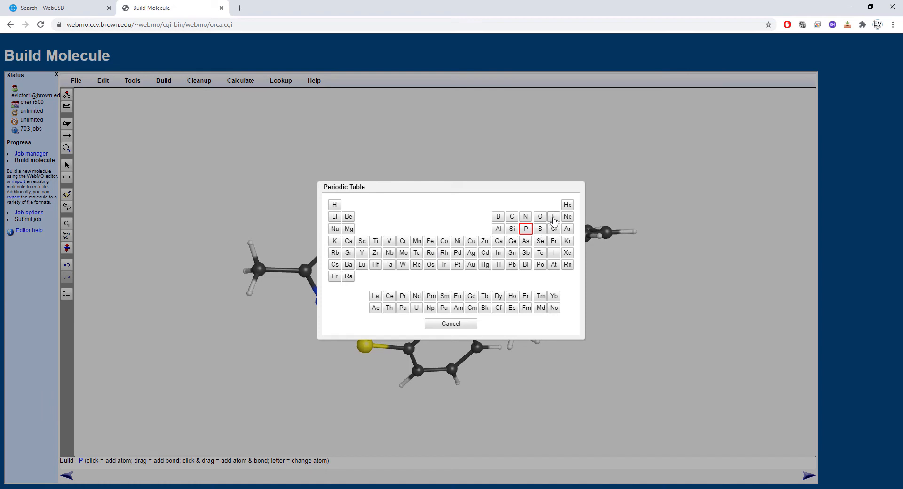
left_click(554, 218)
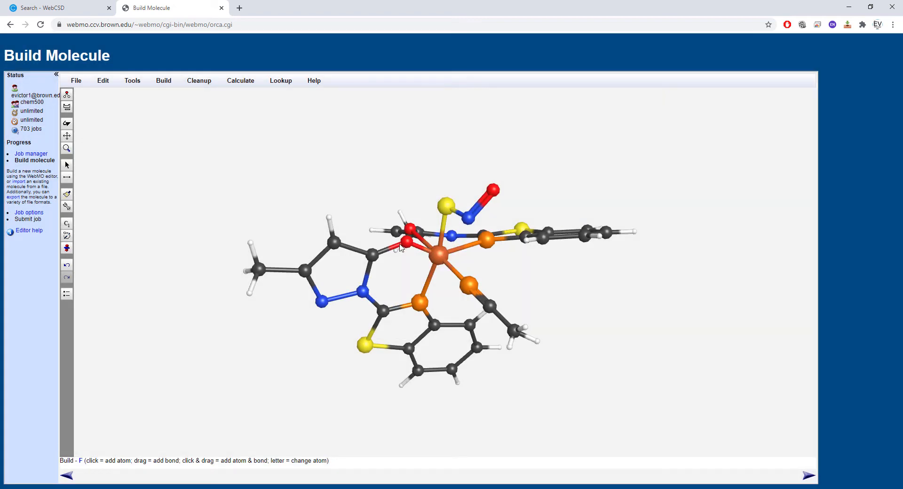
left_click(408, 243)
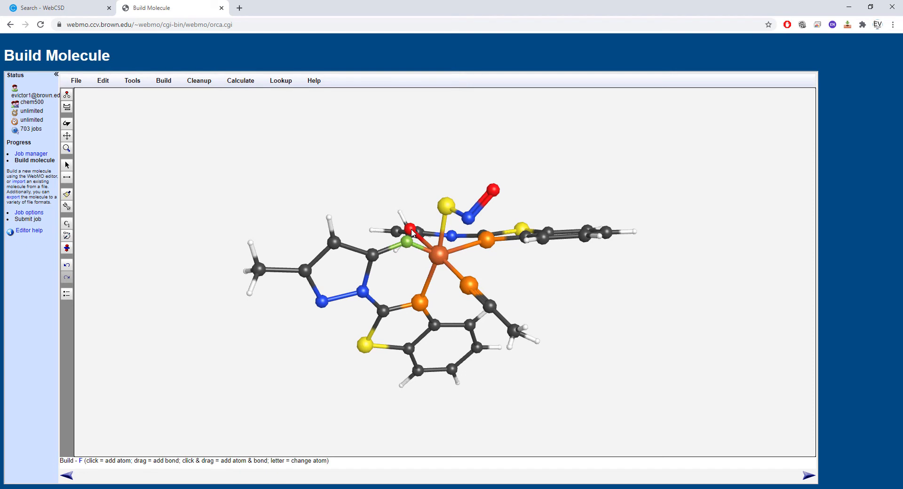
left_click(411, 231)
left_click(493, 190)
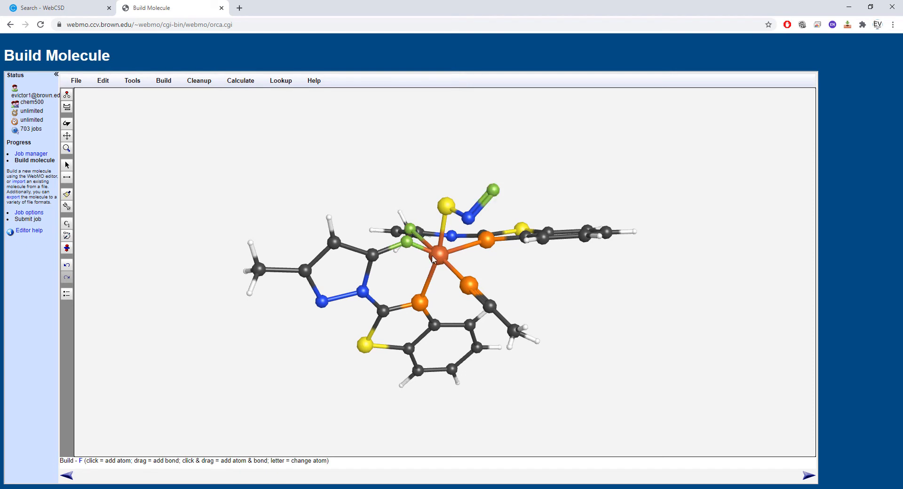
- Replace the sulfur of the S-N-O ligand with selenium (Se) and its nitrogen with phosphorus (P)
left_click(67, 107)
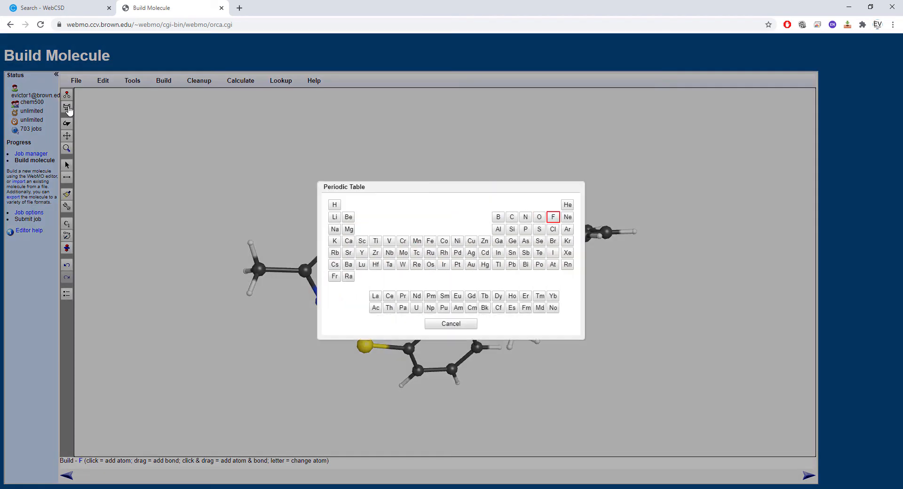
left_click(540, 241)
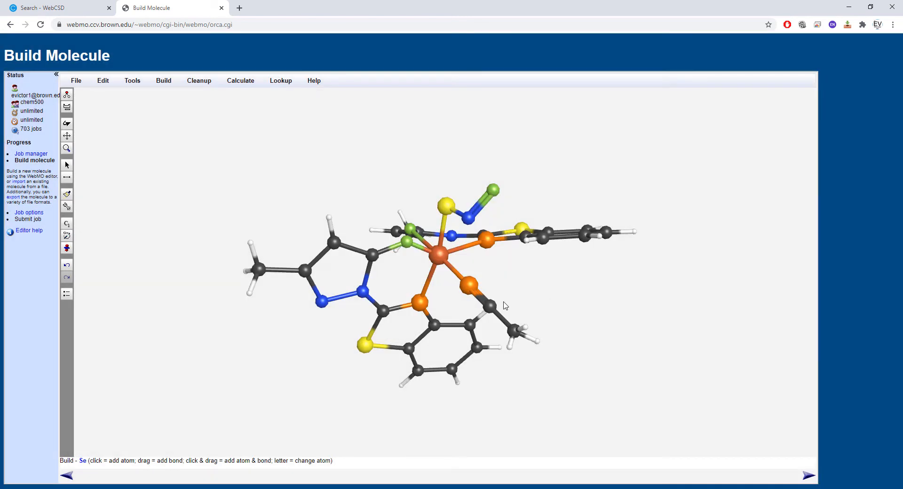
left_click(447, 207)
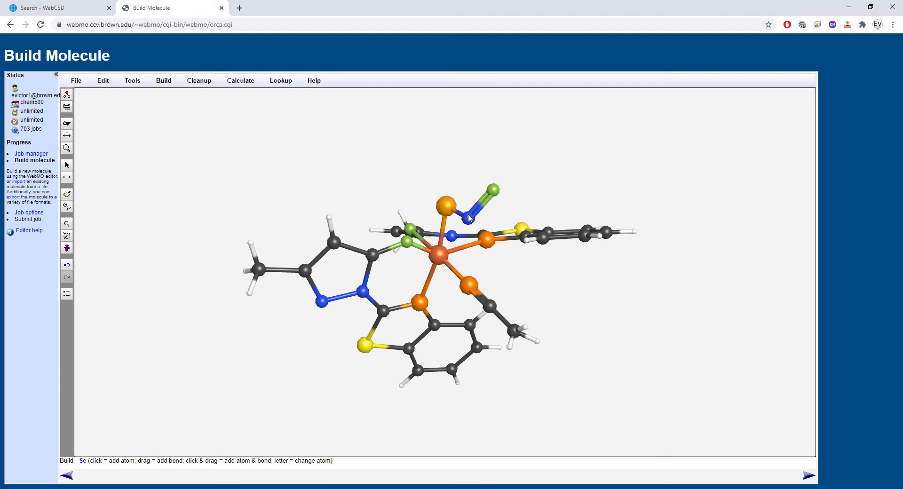
left_click(67, 107)
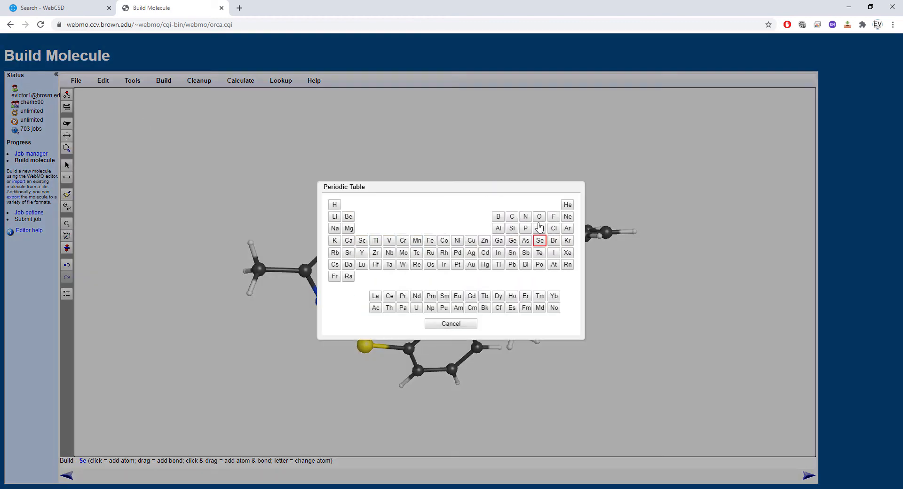
left_click(526, 229)
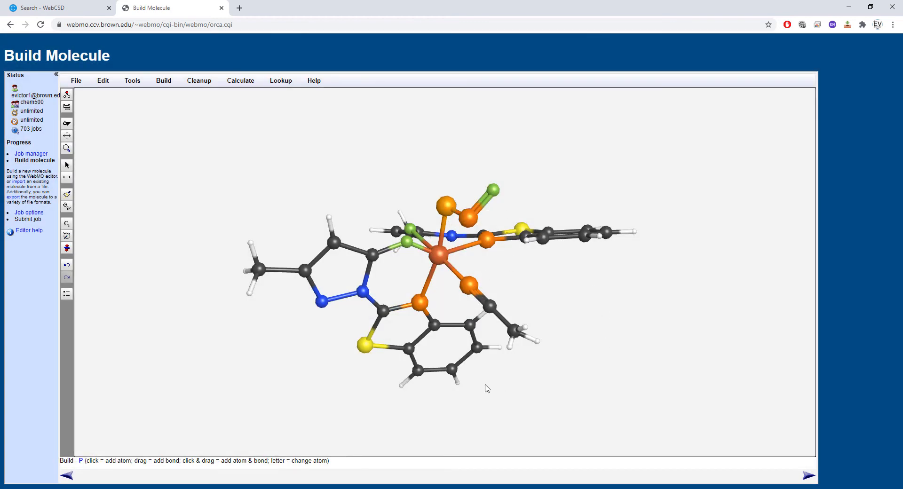
- Proceed to the ORCA job options, name the job Fe_NO_SNO and set the calculation to Geometry Optimization Corrected
left_click(807, 475)
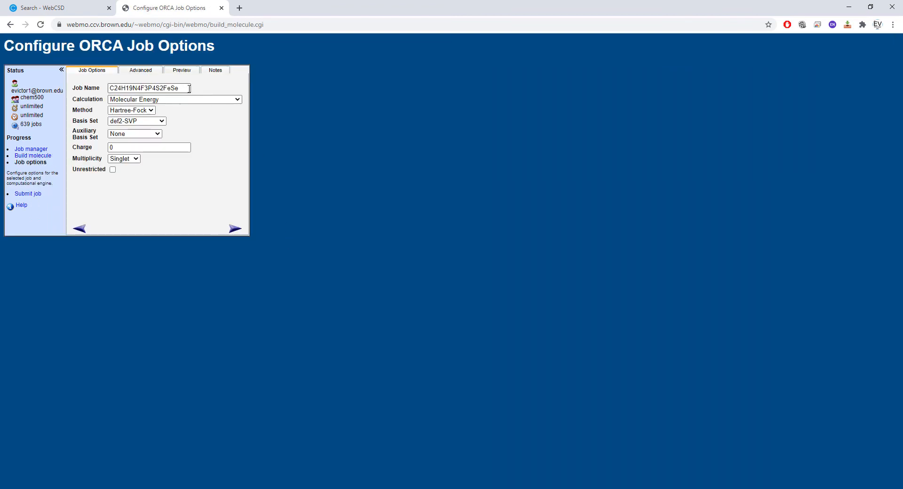
double_click(189, 88)
type("Fe_NO_SNO")
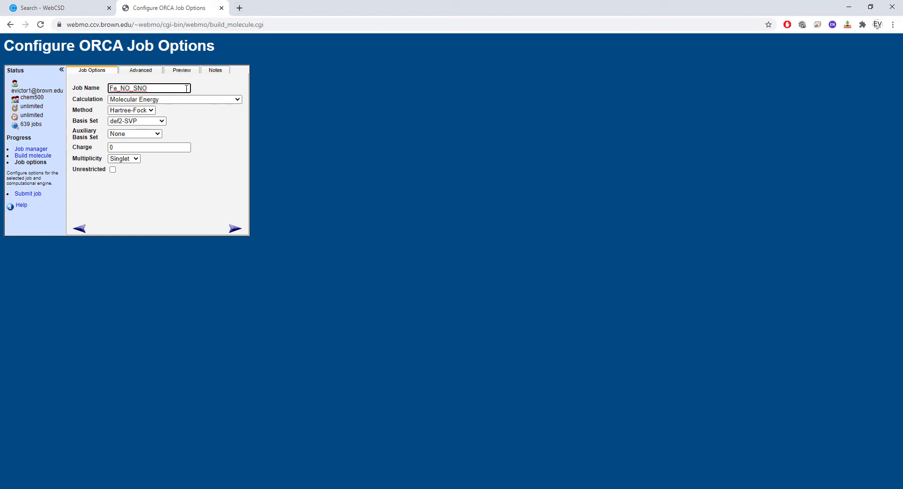
left_click(158, 99)
left_click(158, 202)
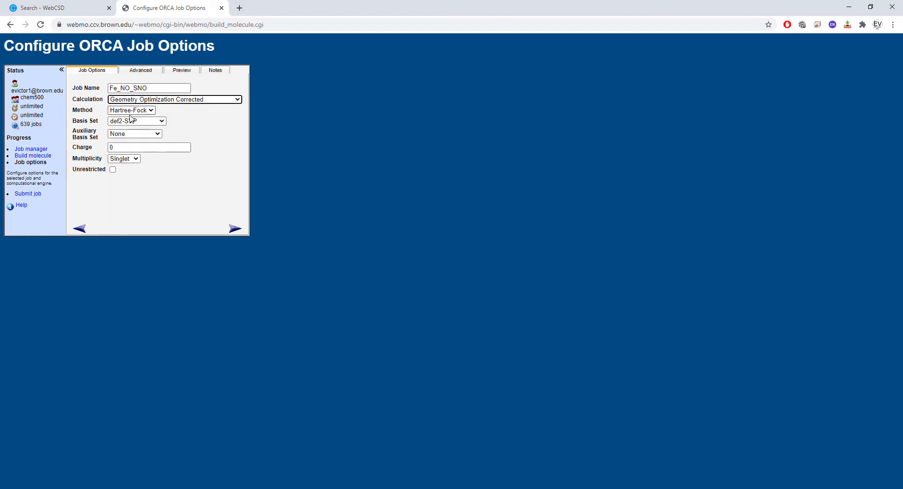
- Set the method to B3LYP, the basis set to def2-SVP and the auxiliary basis set to def2-TZVP/C
left_click(131, 110)
left_click(131, 166)
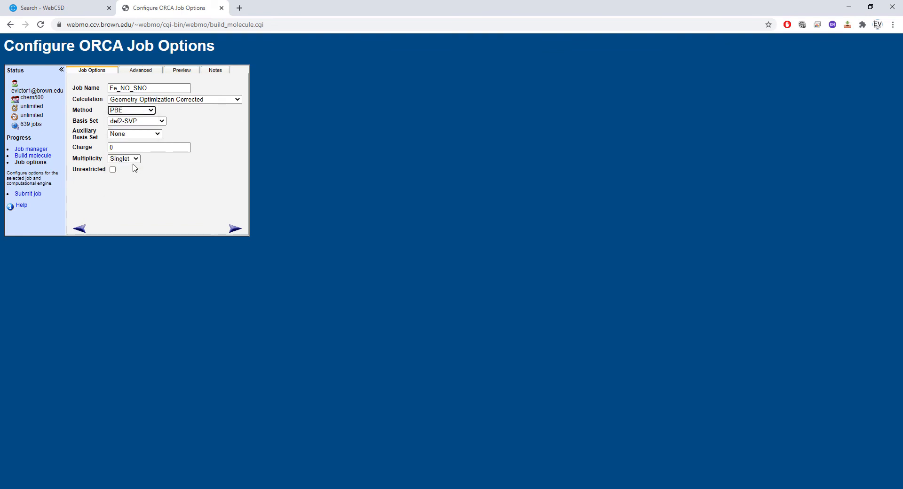
left_click(139, 111)
left_click(129, 173)
left_click(136, 121)
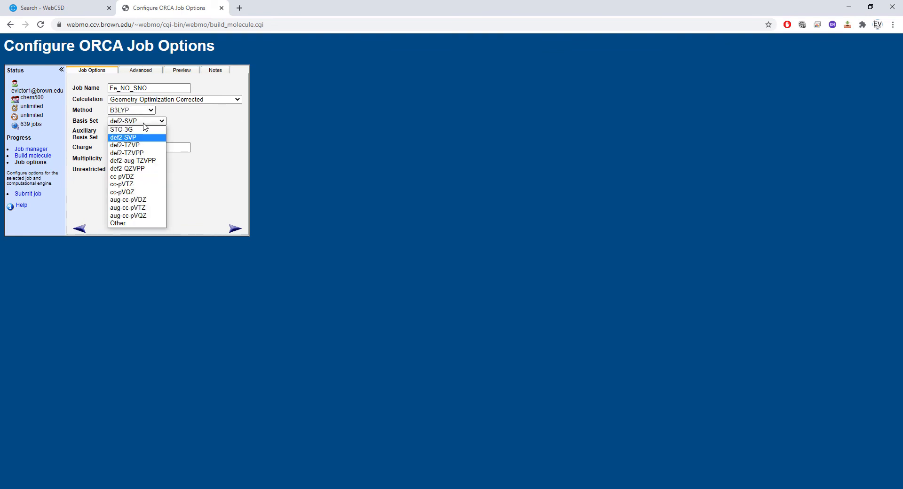
left_click(135, 136)
left_click(141, 134)
left_click(141, 158)
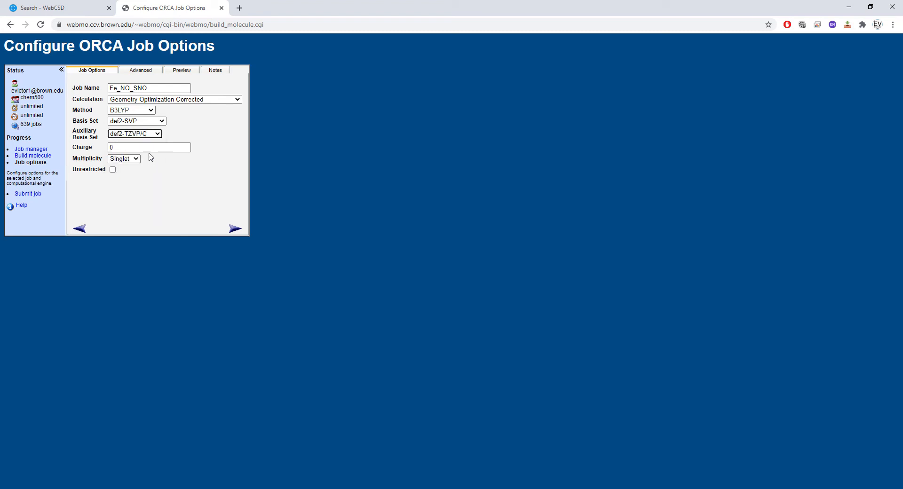
- Set the charge to -1 and the multiplicity to Quintet, with the Unrestricted option enabled
key("Tab")
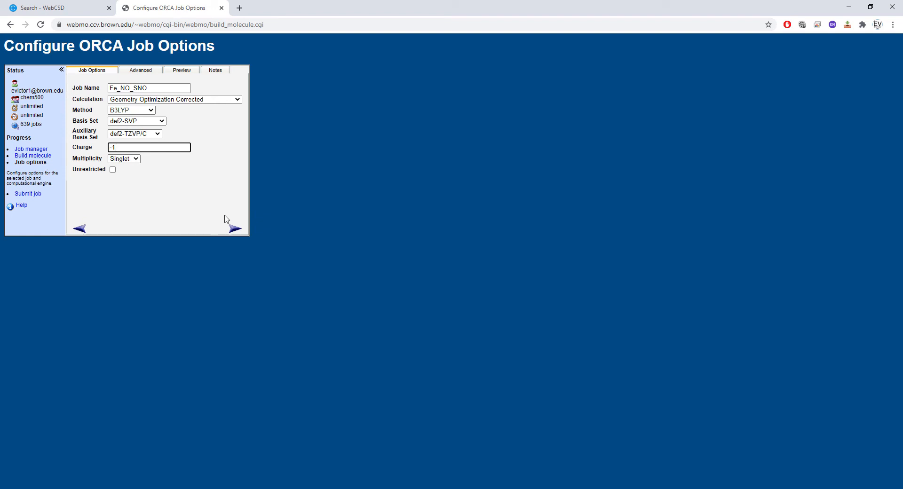
left_click(136, 159)
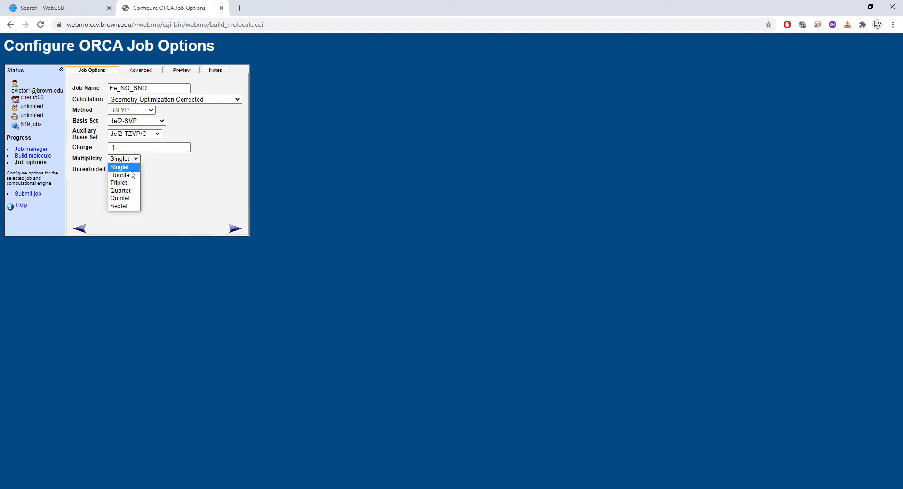
left_click(127, 199)
left_click(113, 170)
- Enable RIJCOSX in the advanced job options and set the cores per node to 32
left_click(144, 70)
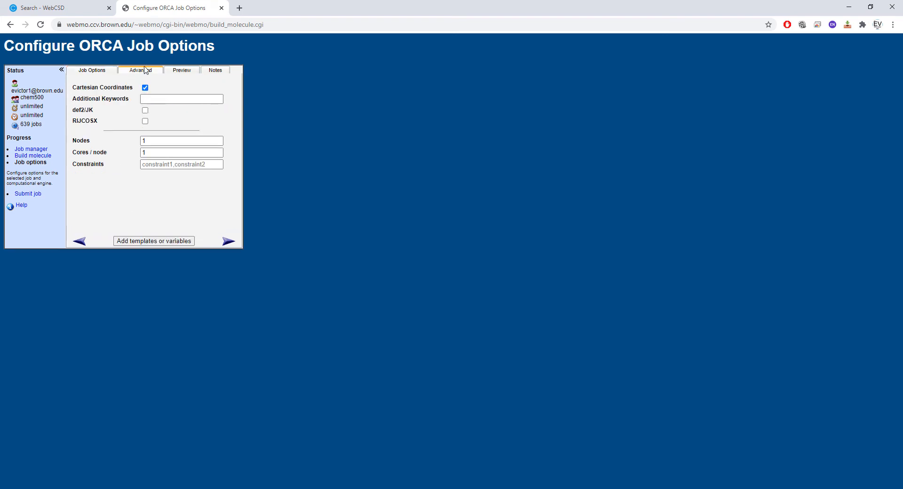
left_click(145, 121)
key("Tab")
key("Tab")
type("32")
left_click(221, 199)
- Generate the ORCA input file preview and look over its keyword lines and atomic coordinates
left_click(182, 70)
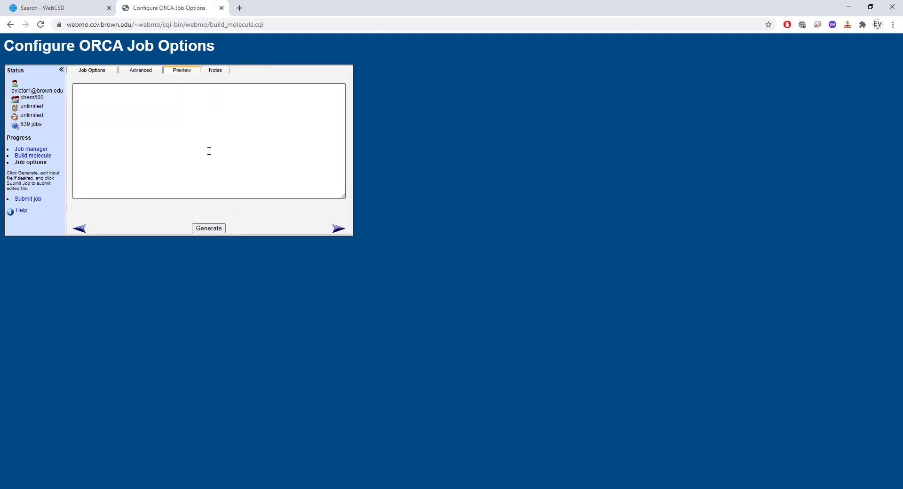
left_click(208, 228)
scroll(228, 121, "down", 3)
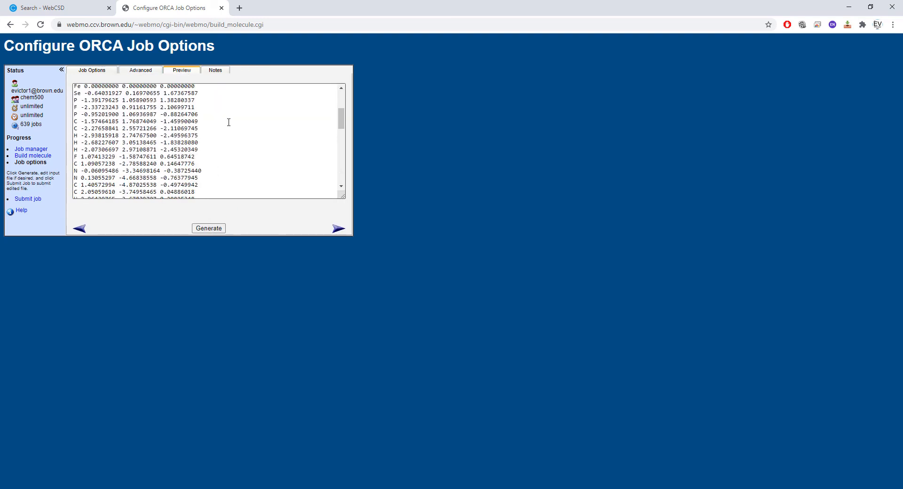
scroll(228, 121, "up", 3)
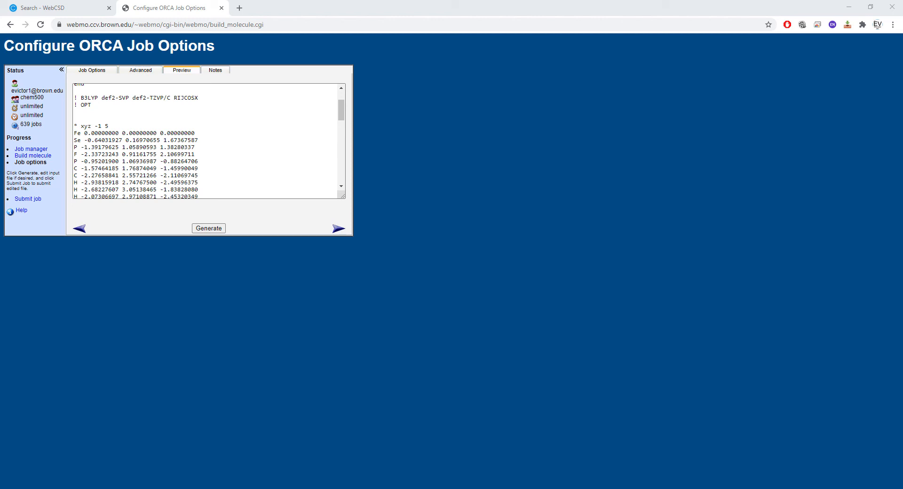
- Append newgto "def2-TZVP" end to the Fe coordinate line, leaving out the Ru element label
left_click(284, 135)
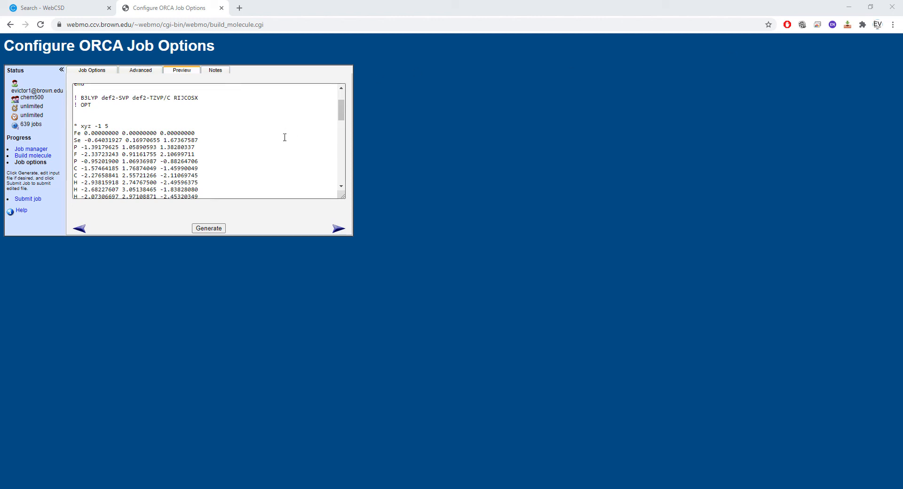
type("newgto Ru \"def2-TZVP\" end")
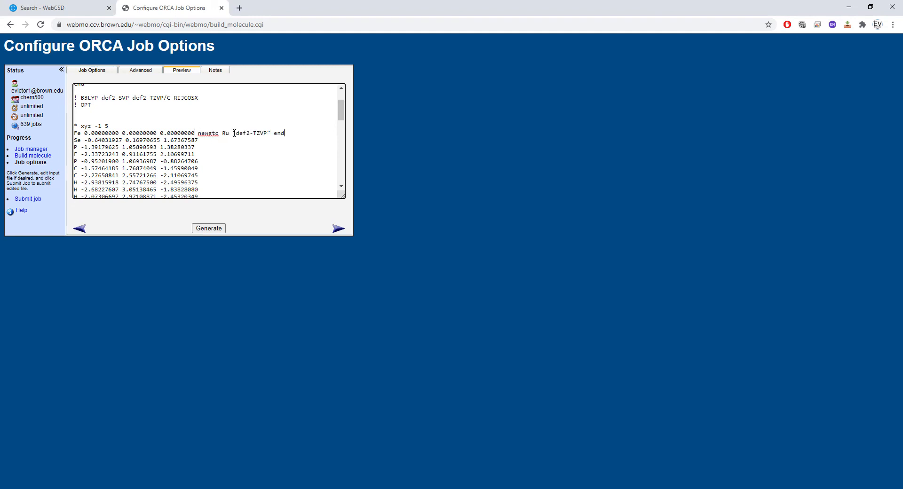
left_click(234, 133)
key("BackSpace")
key("BackSpace")
key("BackSpace")
- Change the Se line below Fe to S and append a copy of newgto "def2-TZVP" end to it
left_click_drag(281, 134, 198, 136)
key("ctrl+c")
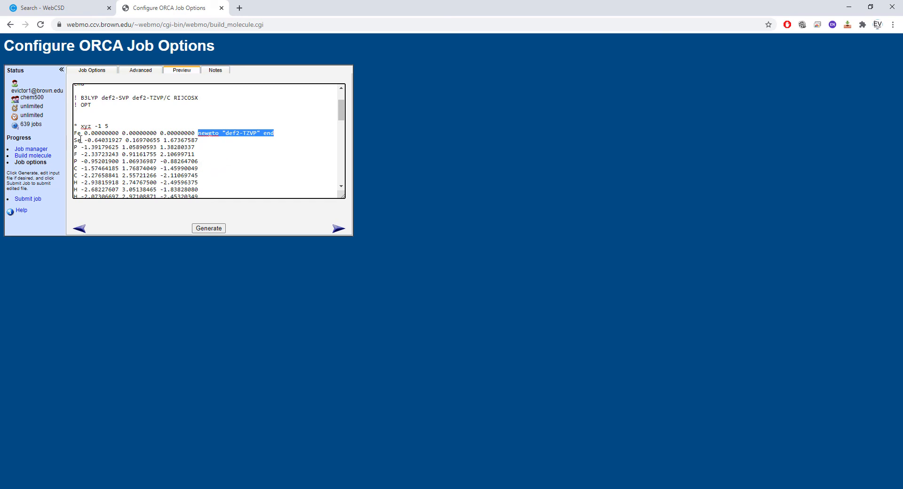
left_click(81, 143)
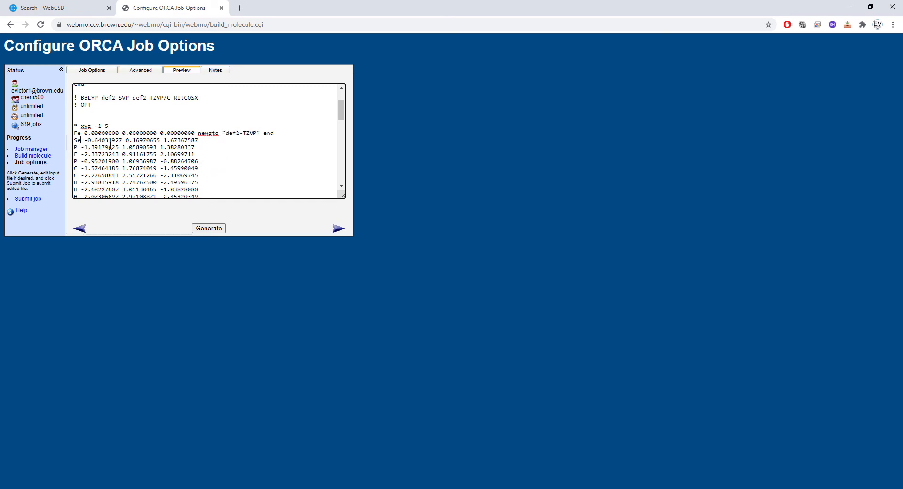
key("BackSpace")
left_click(217, 140)
key("ctrl+v")
- Change the P and F lines directly below S to N and O, appending newgto "def2-TZVP" end to each
left_click(78, 146)
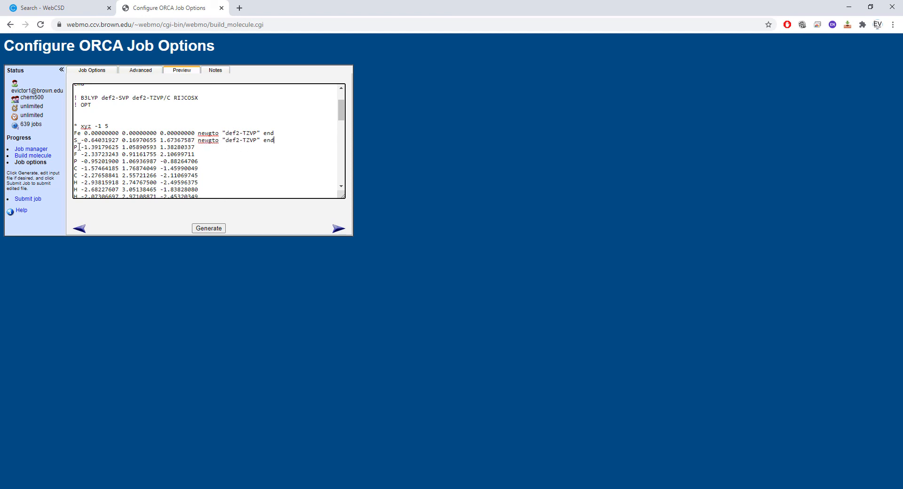
key("BackSpace")
type("N")
left_click(200, 147)
key("ctrl+v")
key("BackSpace")
type("O")
left_click(223, 156)
key("ctrl+v")
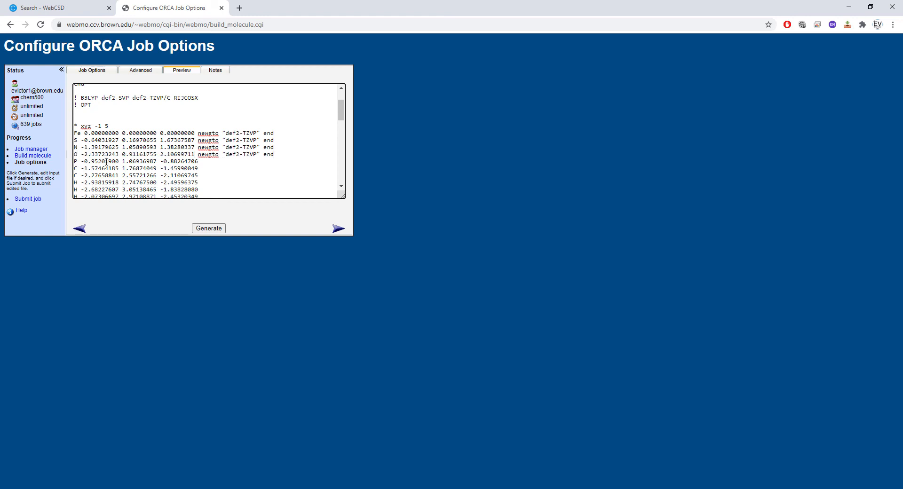
- Change the next P line to N and the next F line to O, appending newgto "def2-TZVP" end to both
key("BackSpace")
type("N")
key("ctrl+v")
scroll(102, 168, "down", 1)
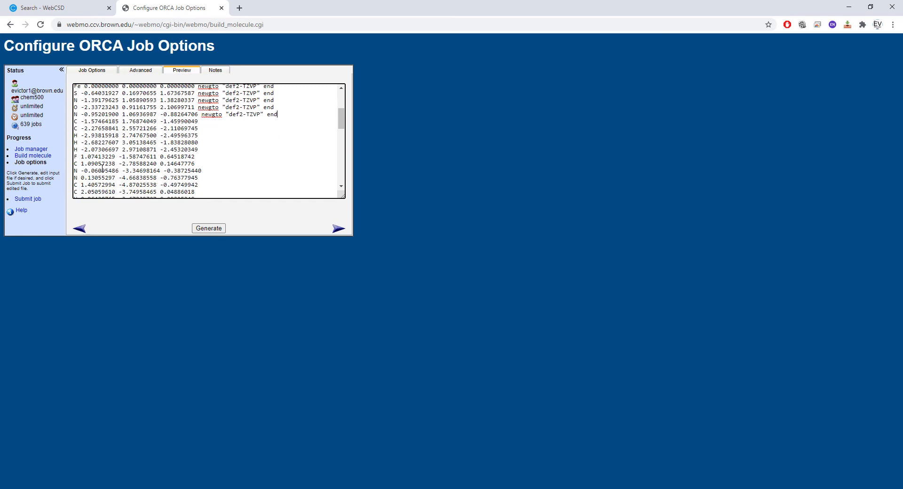
left_click(78, 158)
key("BackSpace")
type("O")
key("ctrl+v")
- Change the P line starting with -1.53531524 to N and append newgto "def2-TZVP" end to it
scroll(88, 183, "down", 1)
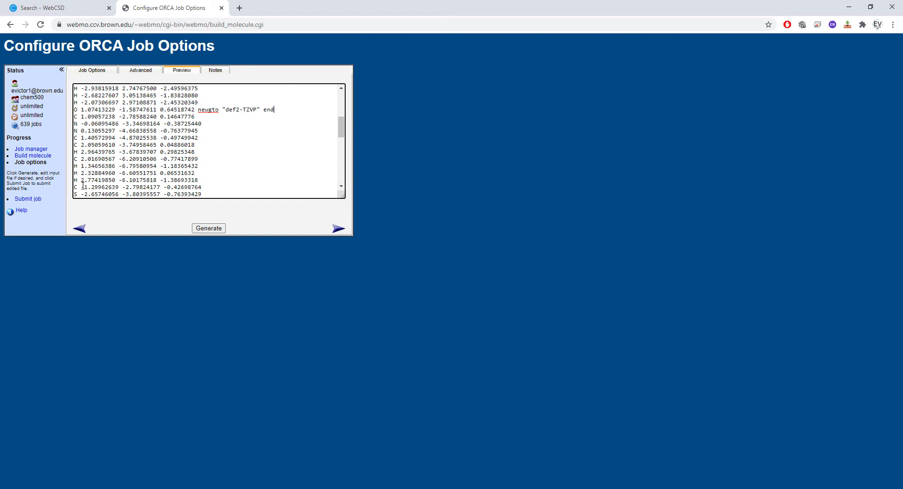
scroll(82, 182, "down", 1)
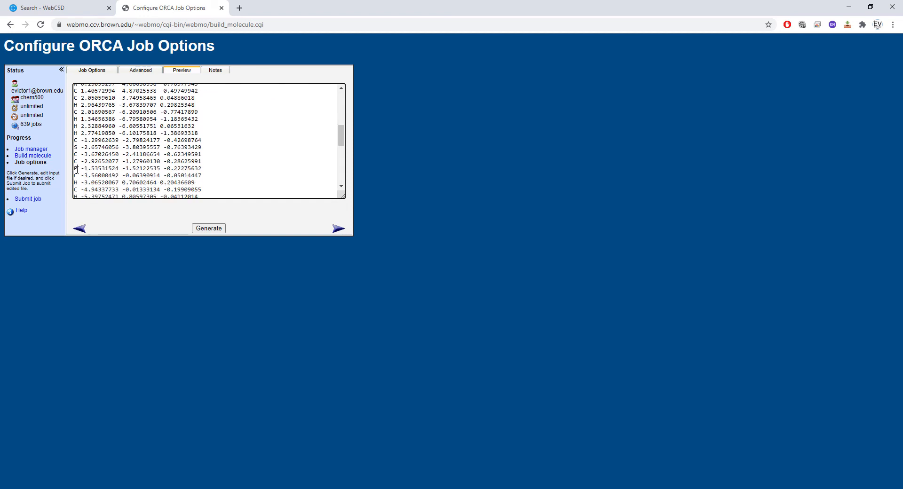
key("BackSpace")
type("N")
type(" newgto \"def2-TZVP\" end")
- Change the P line starting with 1.11172293 to N and append newgto "def2-TZVP" end to it
scroll(111, 147, "down", 1)
left_click(77, 185)
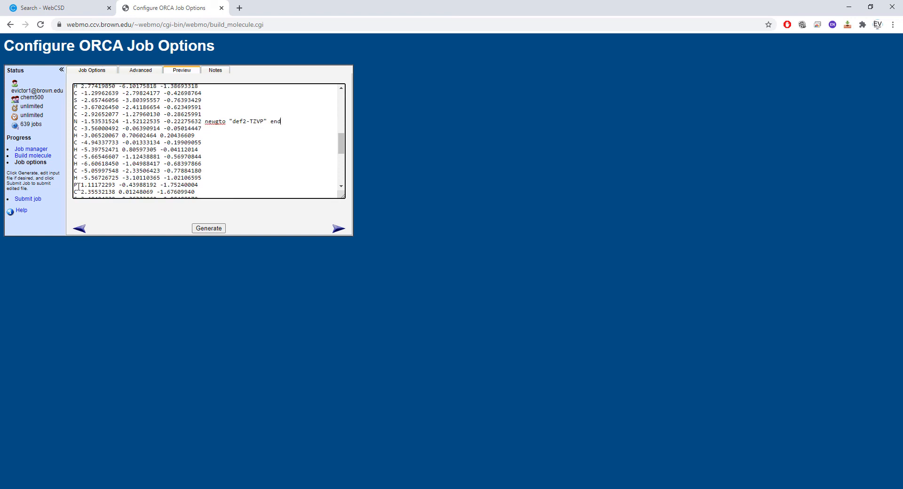
key("BackSpace")
type("N")
left_click(214, 187)
key("ctrl+v")
- Change the last F line near the end of the coordinates to O and append newgto "def2-TZVP" end to it
scroll(146, 148, "down", 1)
scroll(89, 150, "down", 4)
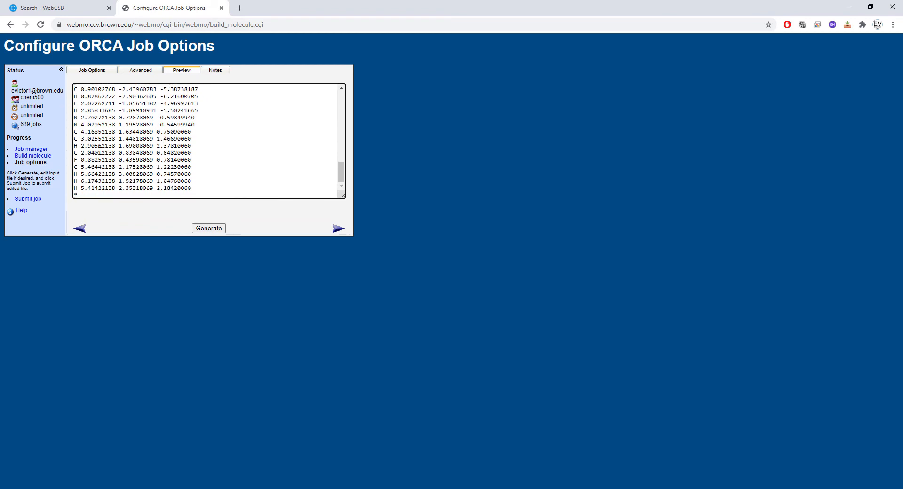
left_click(78, 160)
key("BackSpace")
type("O")
key("ctrl+v")
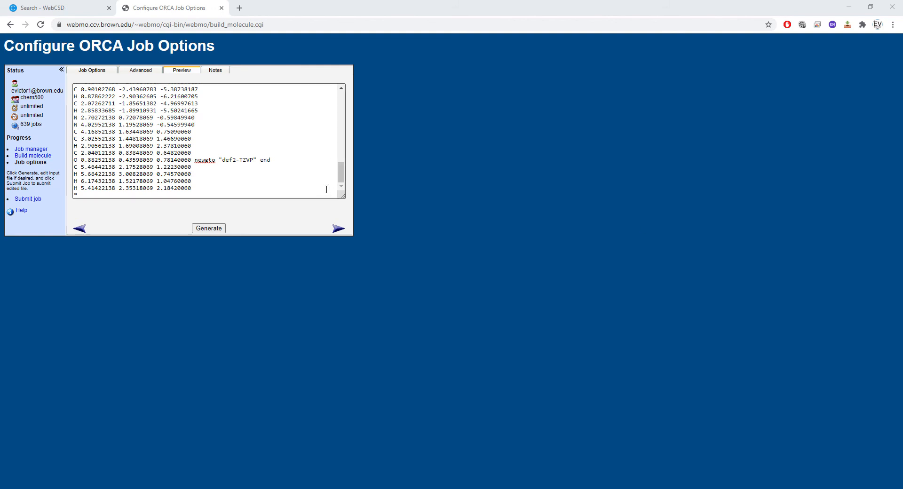
left_click(296, 160)
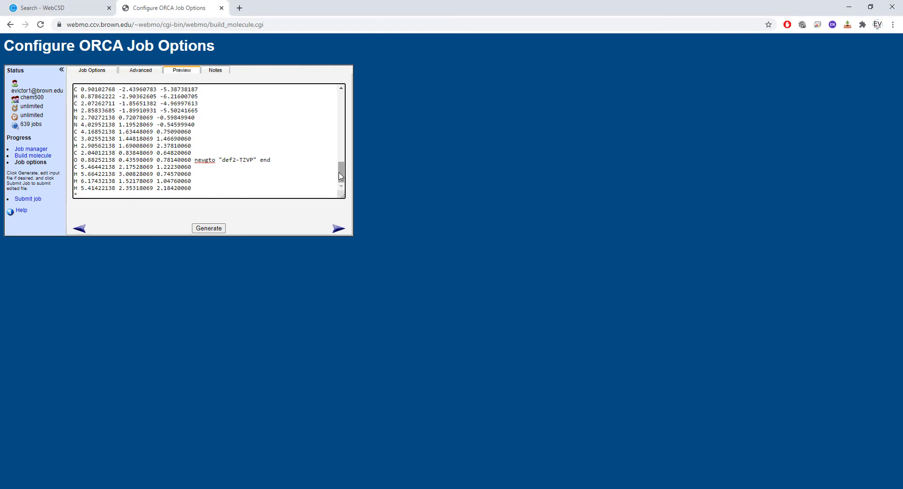
left_click_drag(342, 172, 342, 154)
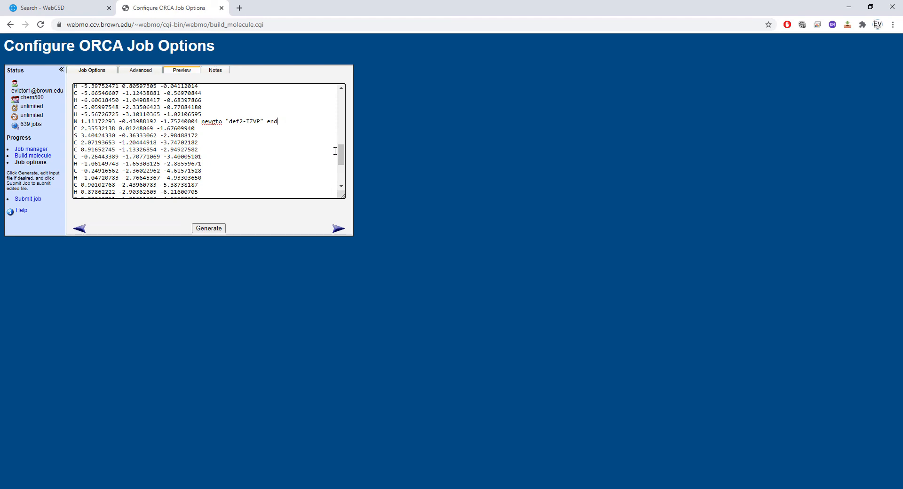
- Review the coordinate list from the Fe line to its end, checking which atoms carry the newgto "def2-TZVP" end assignment
scroll(324, 145, "up", 3)
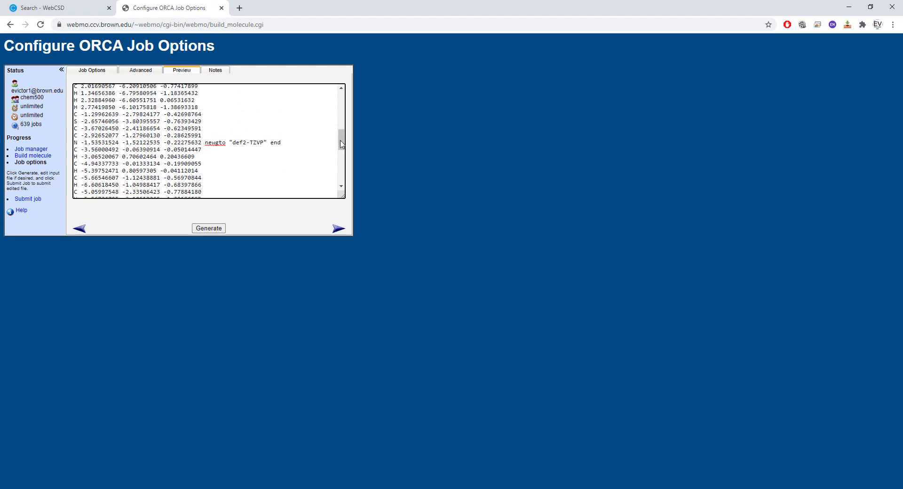
left_click_drag(342, 144, 341, 119)
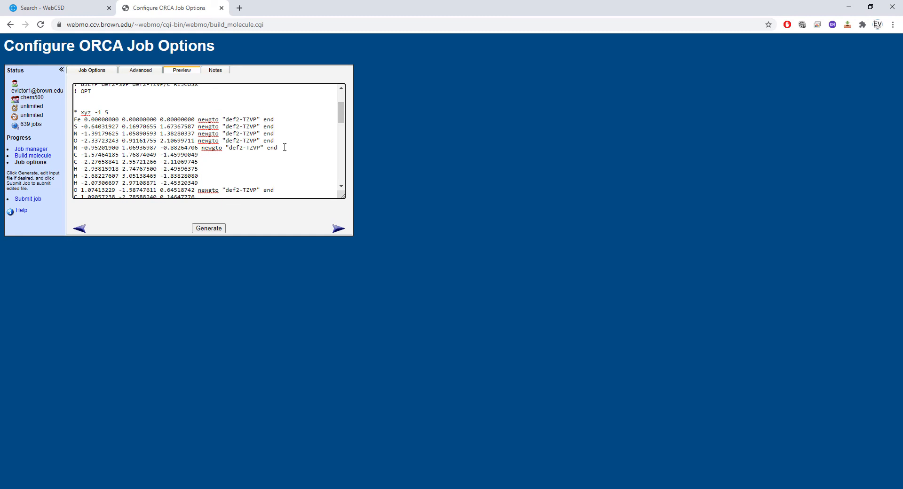
left_click(285, 147)
scroll(87, 136, "down", 1)
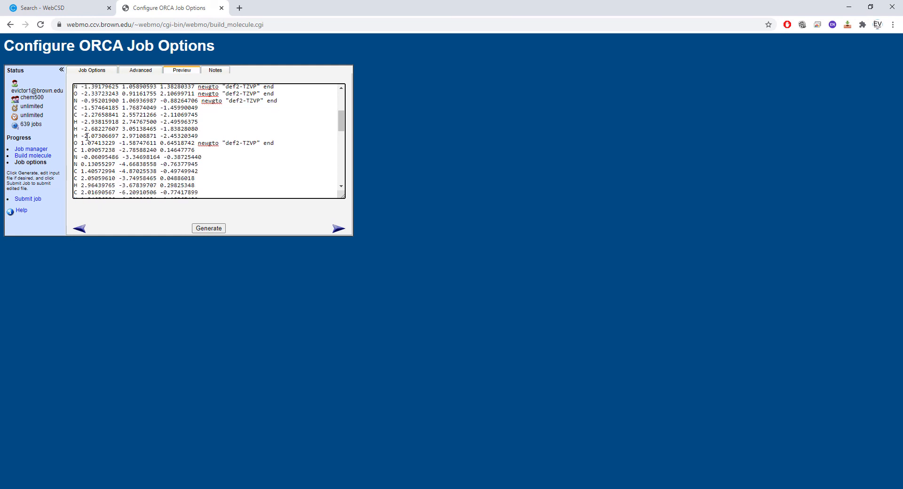
scroll(87, 137, "down", 2)
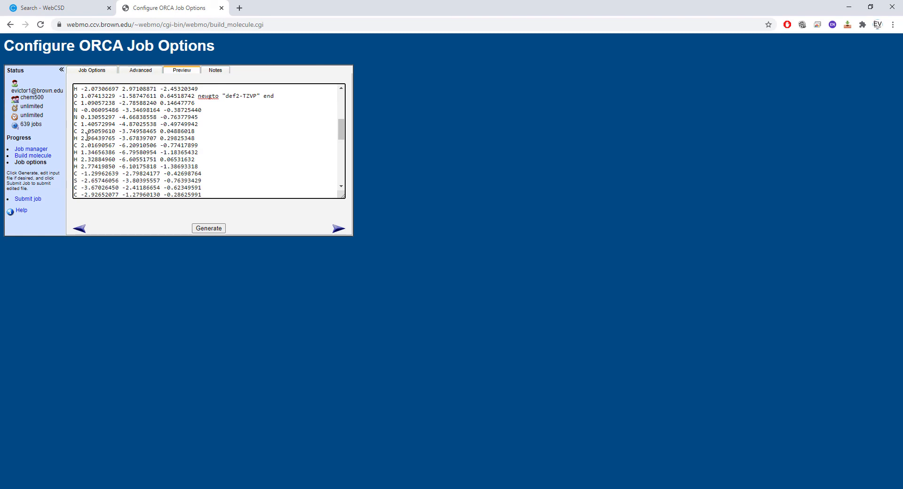
scroll(86, 137, "down", 1)
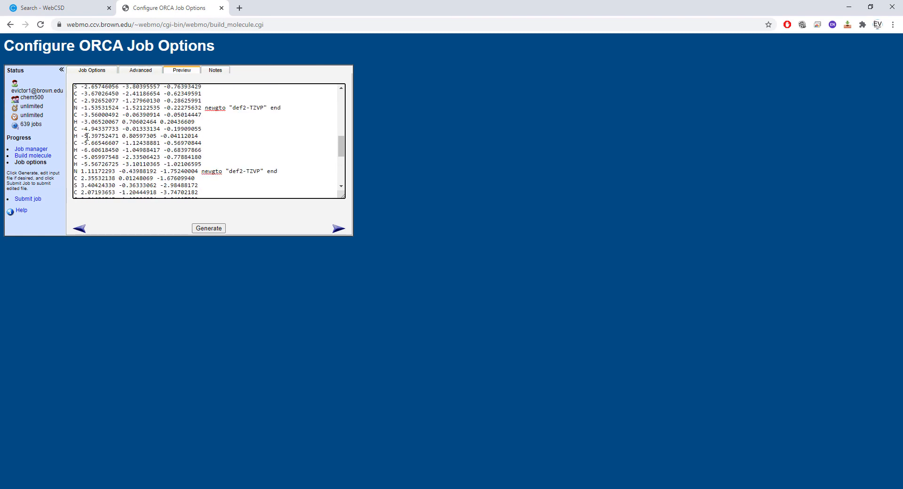
scroll(87, 137, "down", 3)
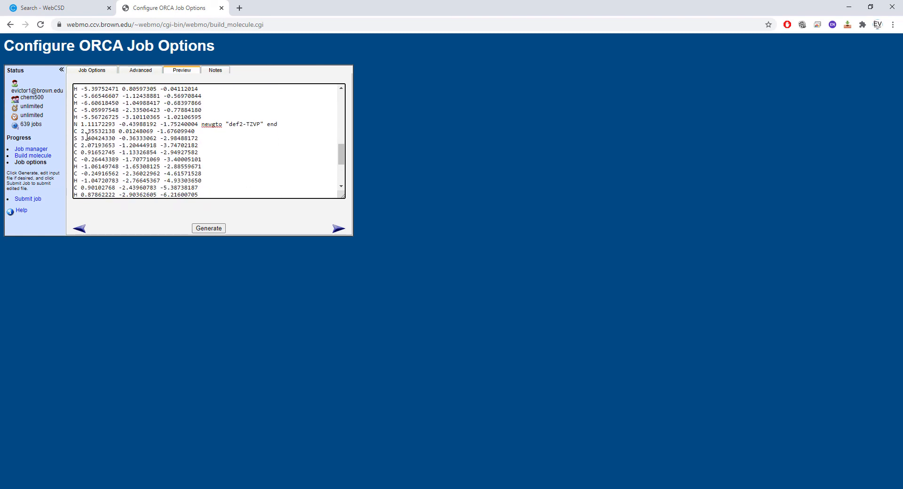
scroll(87, 137, "down", 1)
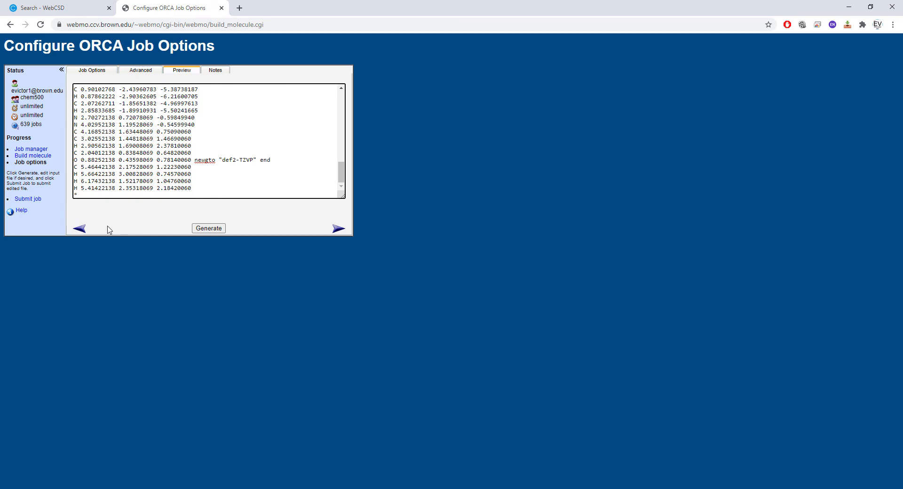
- Return to the molecule builder and rotate the complex to examine the donor atoms around the iron center
left_click(84, 231)
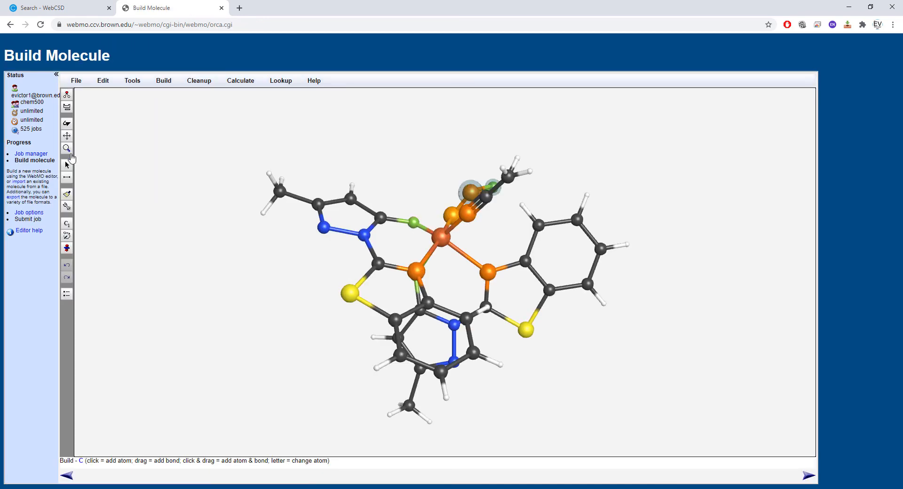
left_click(67, 125)
left_click_drag(143, 153, 231, 244)
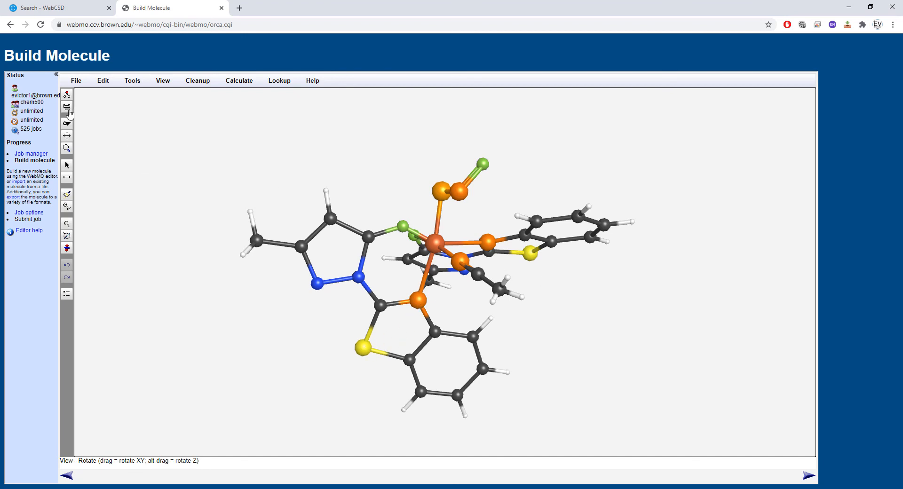
- Change the iron-bound P atom of the axial three-atom ligand to S
left_click_drag(159, 175, 200, 184)
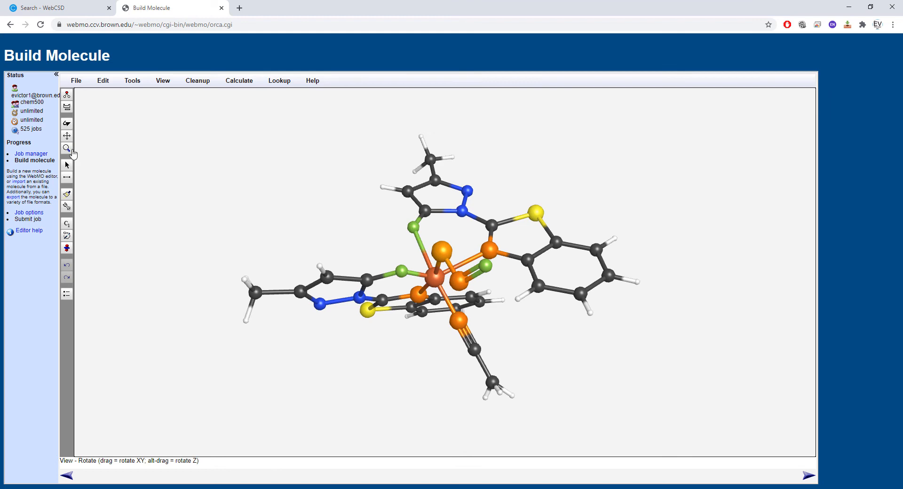
left_click(66, 94)
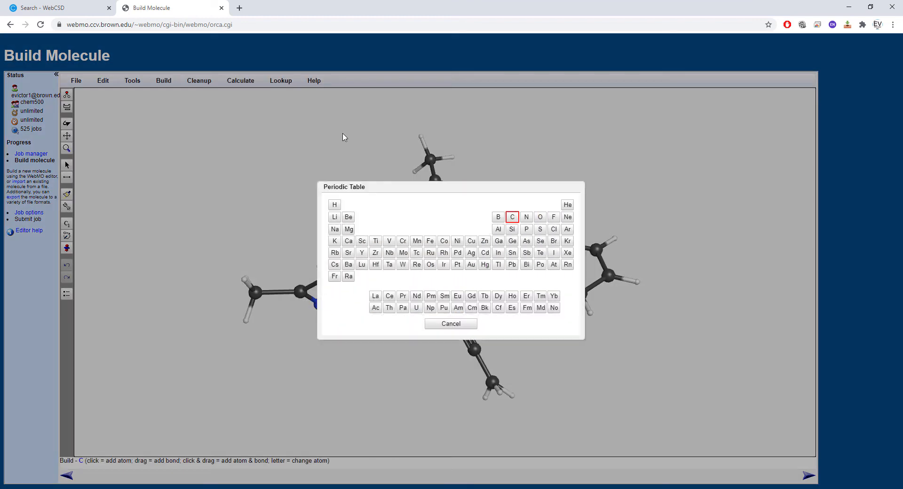
left_click(540, 229)
left_click(443, 251)
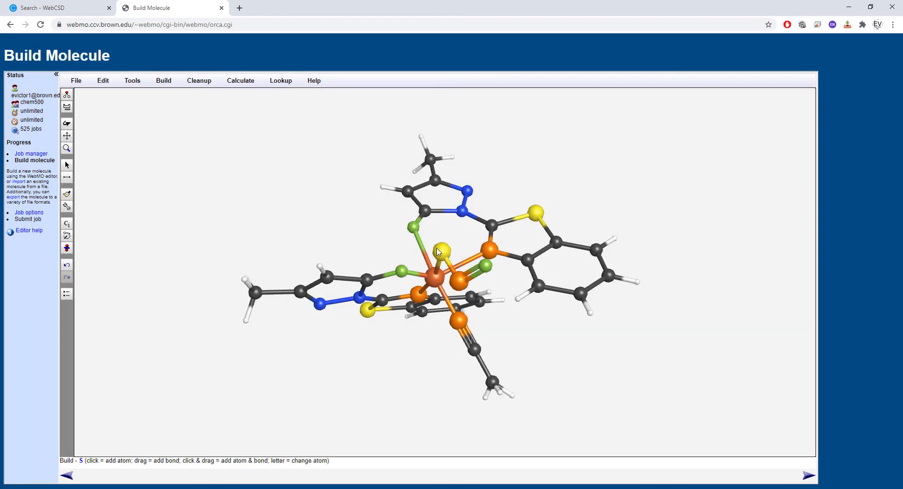
- Change the four remaining P atoms to N: the axial ligand's middle atom, both fused-ring donors and the nitrile donor
left_click(65, 105)
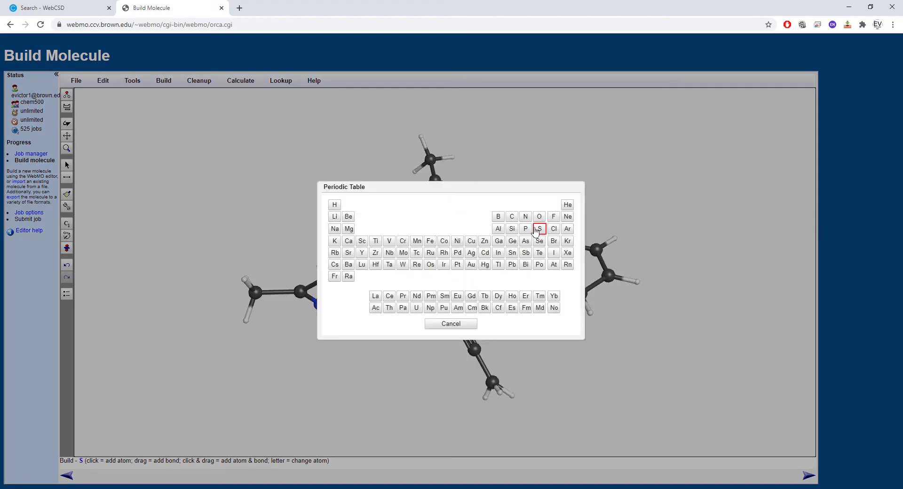
left_click(527, 215)
left_click(459, 281)
left_click(490, 250)
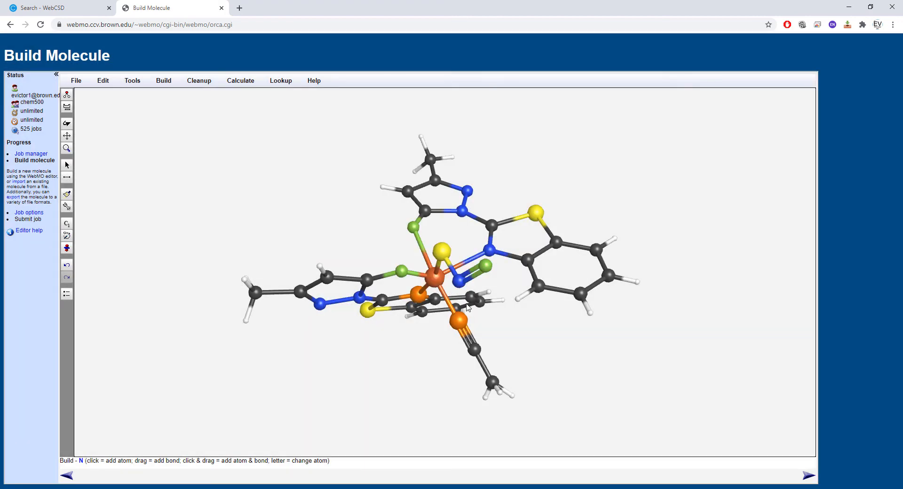
left_click(458, 321)
left_click(418, 295)
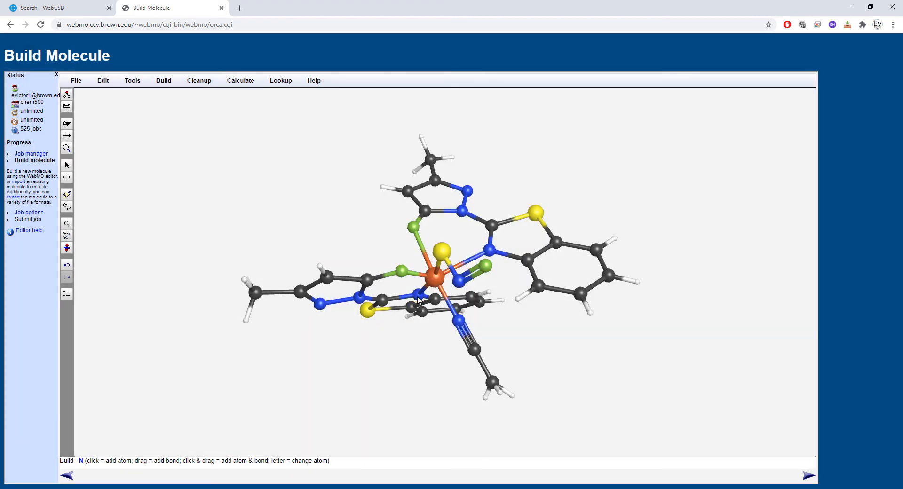
- Change all three F atoms to O: the two iron-bound ones and the end atom of the axial ligand
left_click(67, 107)
left_click(540, 217)
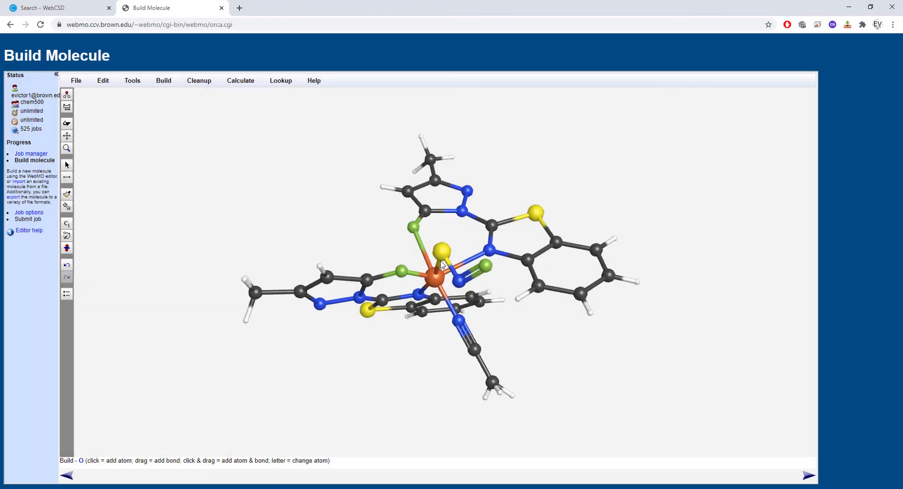
left_click(402, 271)
left_click(414, 228)
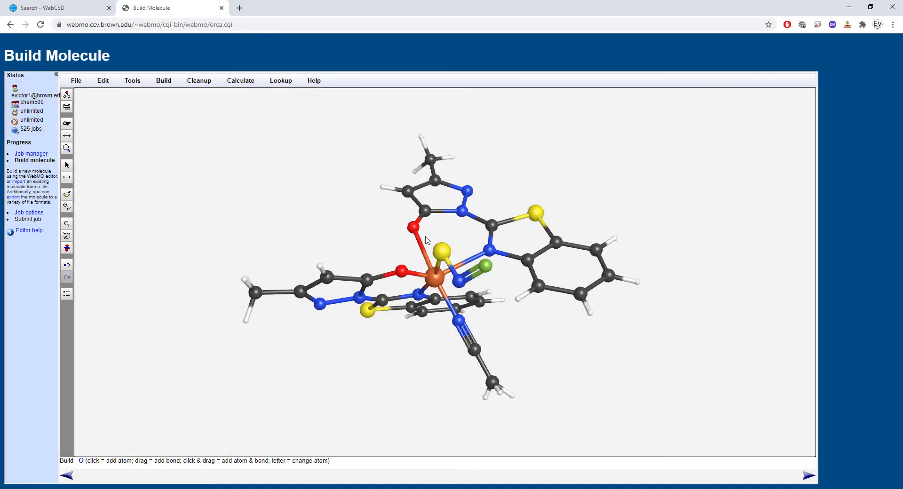
left_click(486, 266)
- Swap the heteroatoms in both benzo-fused five-membered rings, making the iron-bound atoms S and the non-coordinating ones N
left_click(67, 123)
left_click_drag(199, 219, 209, 160)
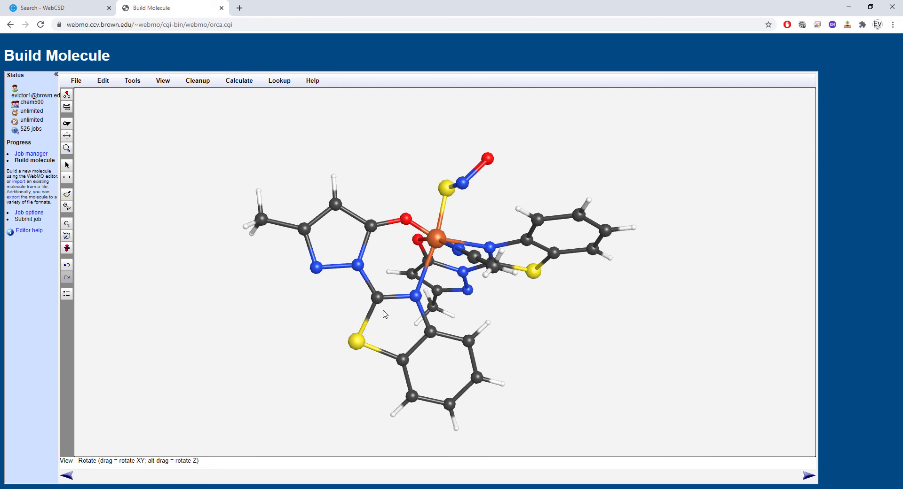
left_click(66, 107)
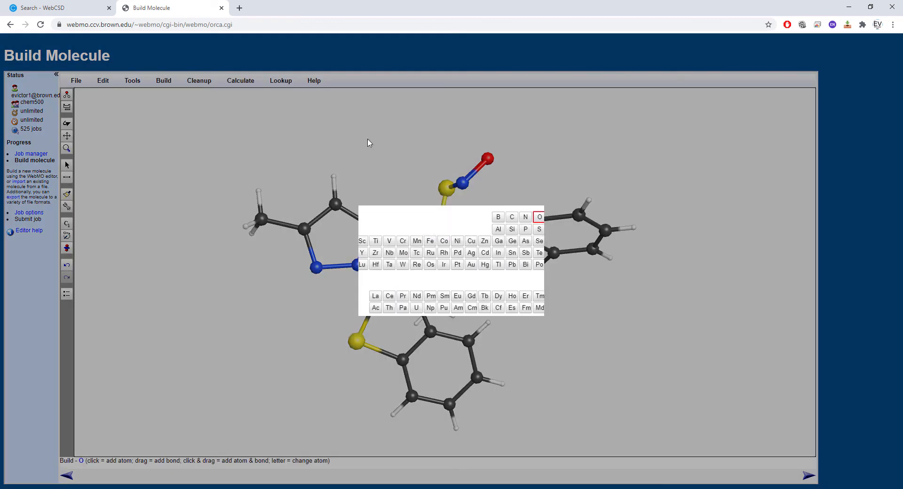
left_click(536, 216)
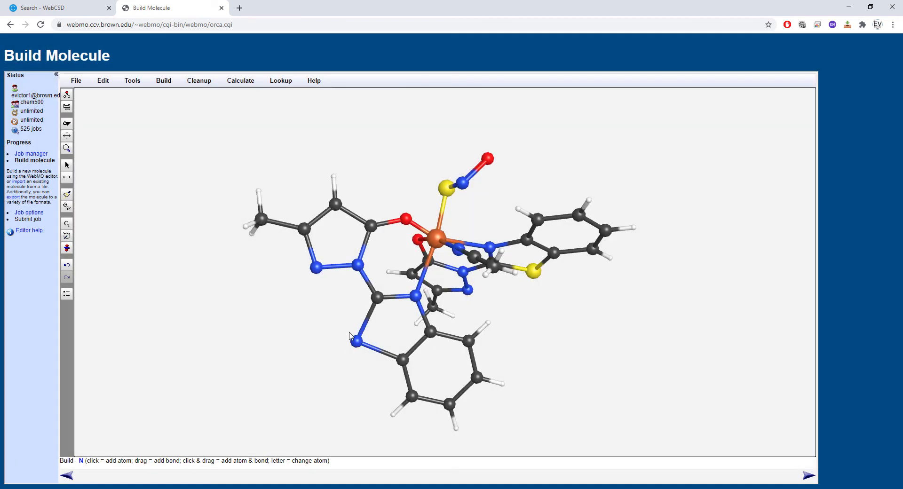
left_click(67, 107)
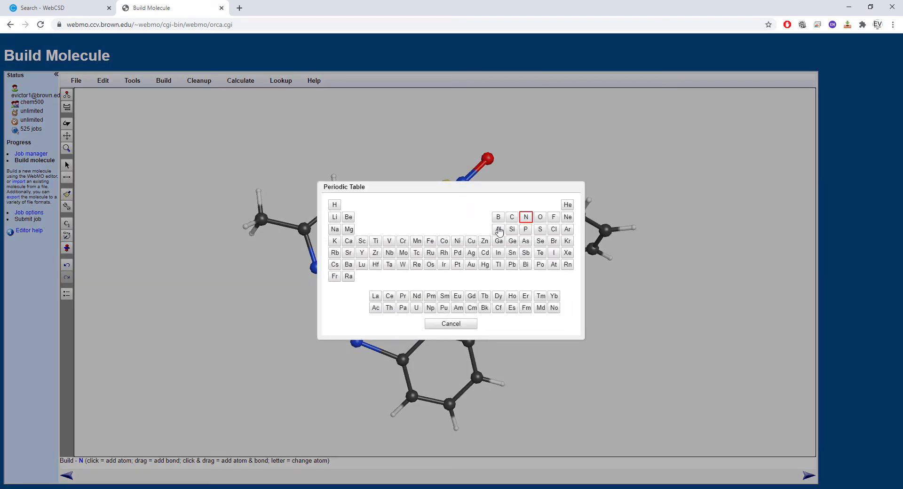
left_click(540, 229)
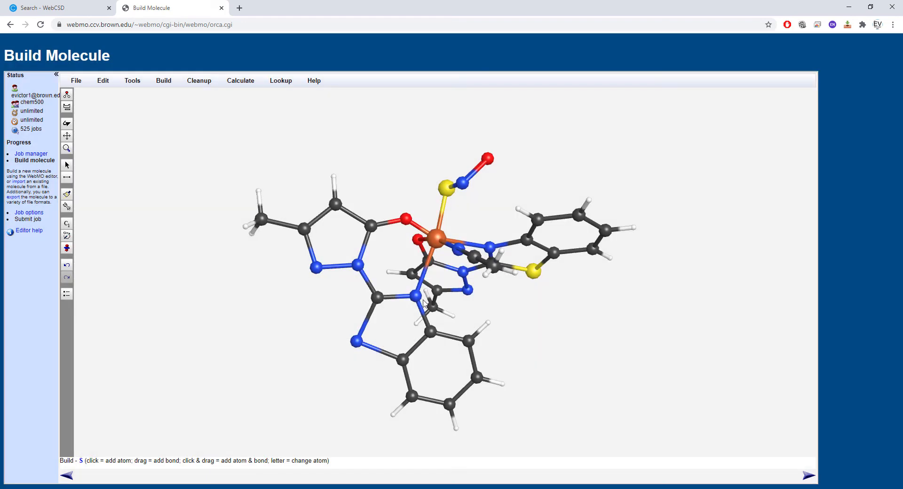
left_click(489, 249)
left_click(67, 107)
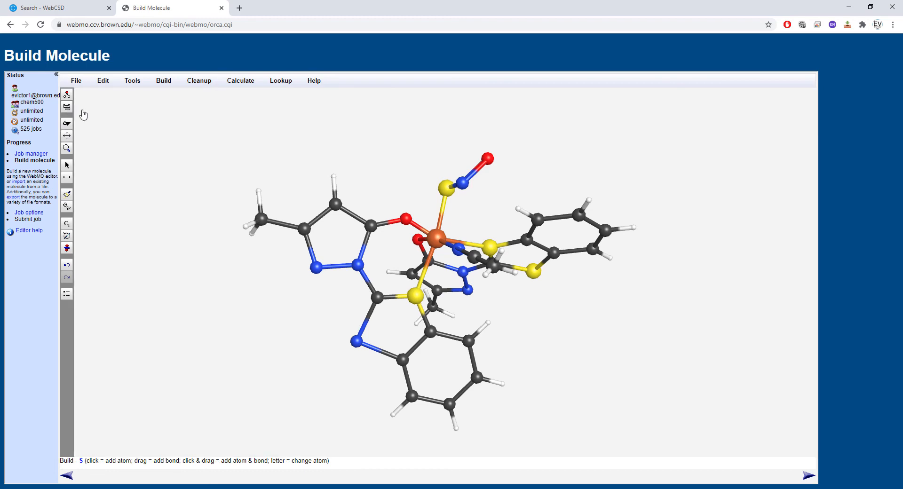
left_click(526, 216)
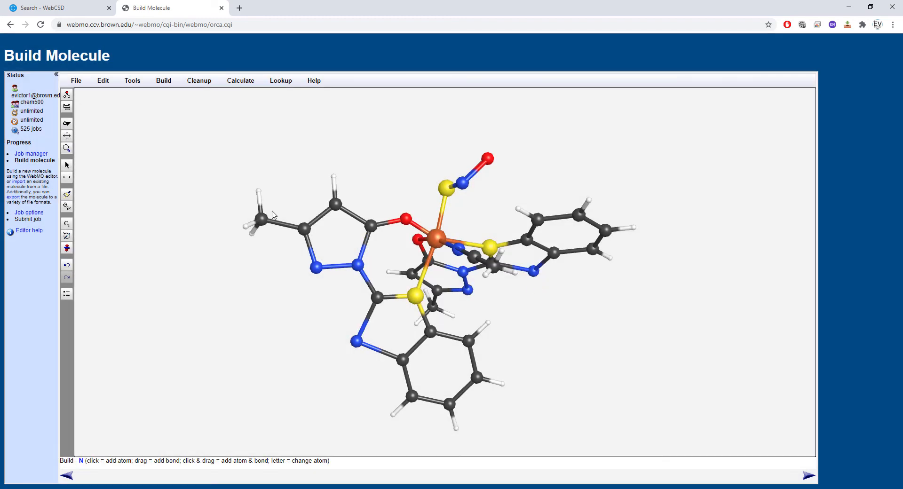
- Change the two iron-bound O atoms attached to the methyl-bearing five-membered rings to S
left_click(66, 123)
left_click_drag(162, 154, 237, 198)
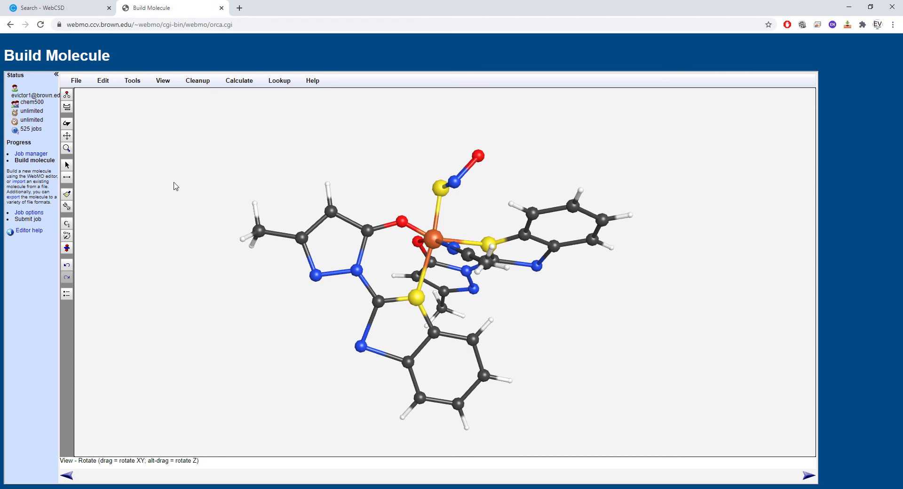
mouse_move(141, 155)
left_mouse_down()
mouse_move(139, 252)
mouse_move(149, 141)
mouse_move(134, 150)
mouse_move(137, 163)
left_mouse_up()
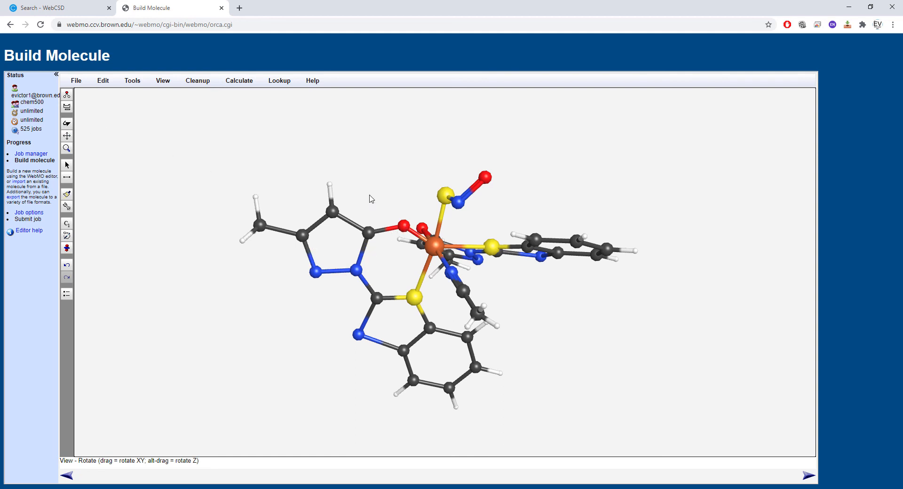
left_click(68, 108)
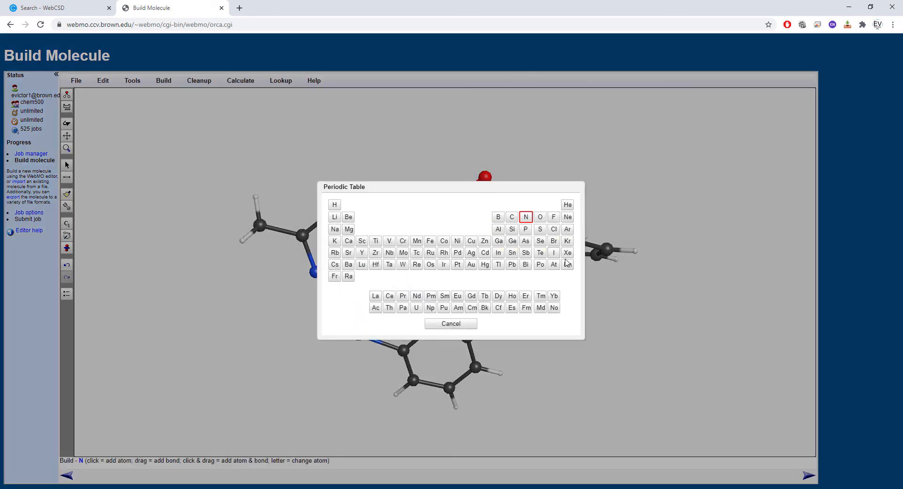
left_click(540, 230)
left_click(404, 228)
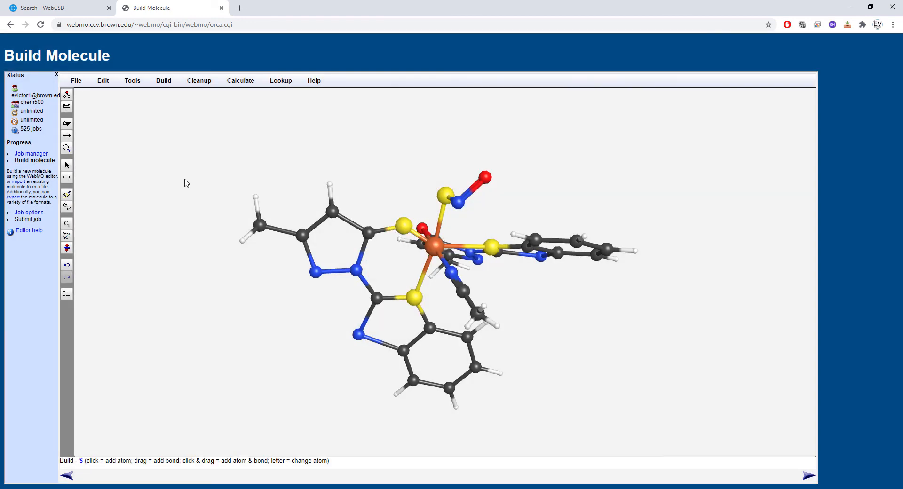
left_click(66, 123)
left_click_drag(204, 156, 204, 231)
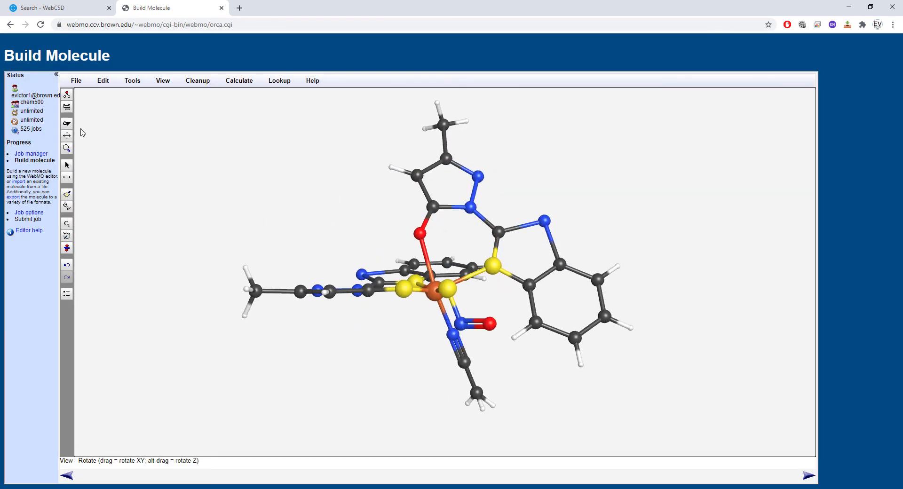
left_click(67, 110)
left_click(540, 230)
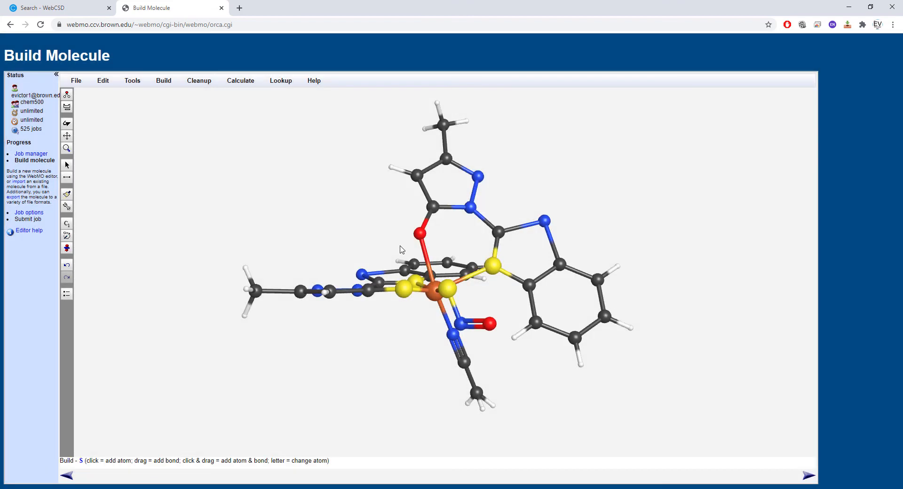
left_click(420, 233)
- Change the hydrogen-bearing carbon in each of the two methyl-substituted five-membered rings to N
left_click(67, 123)
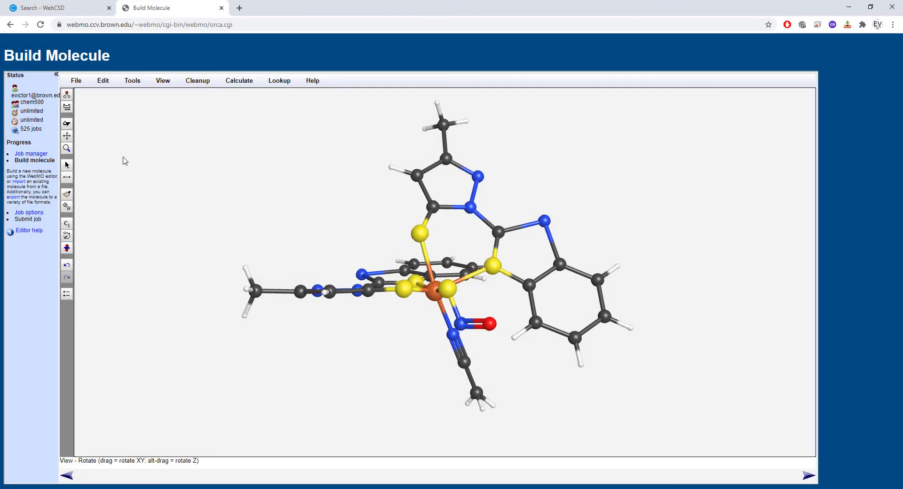
left_click_drag(206, 236, 208, 150)
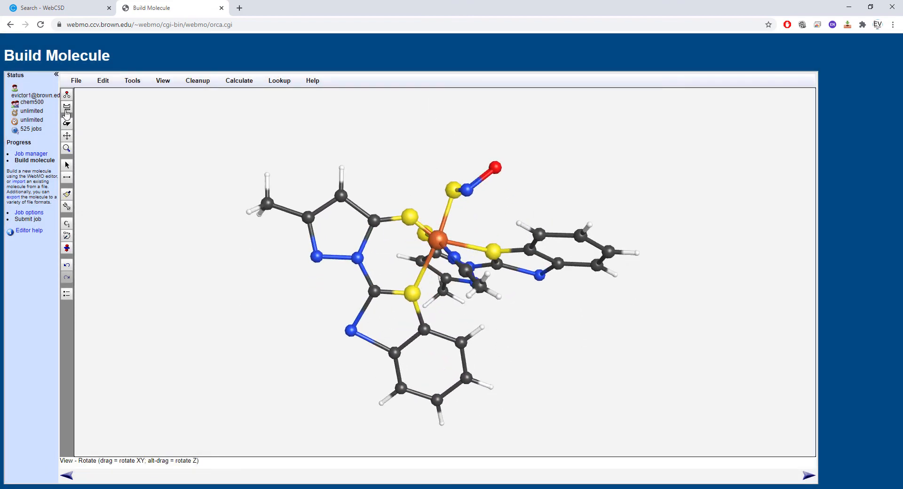
left_click(66, 108)
left_click(526, 216)
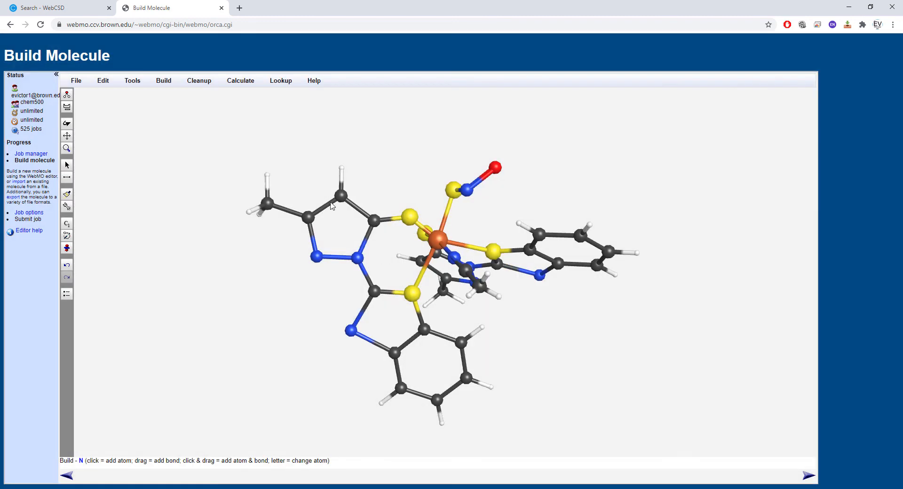
left_click(342, 196)
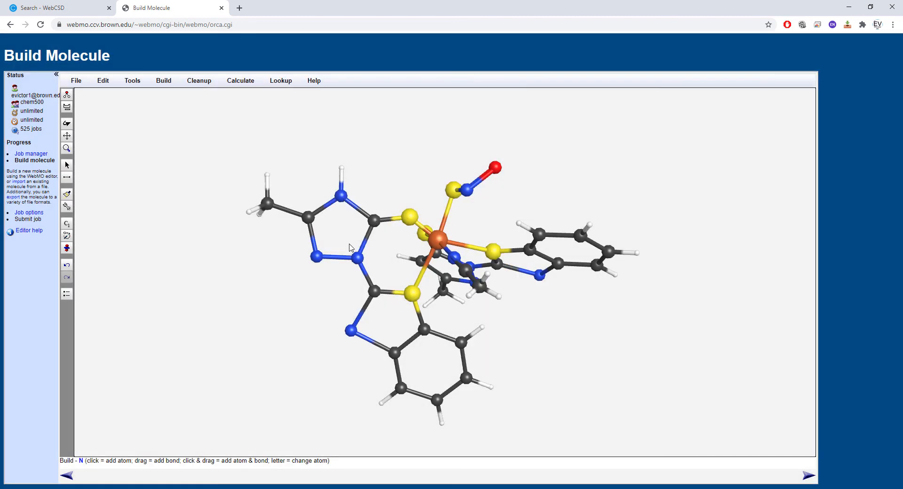
left_click(67, 123)
left_click_drag(221, 193, 80, 112)
left_click(66, 107)
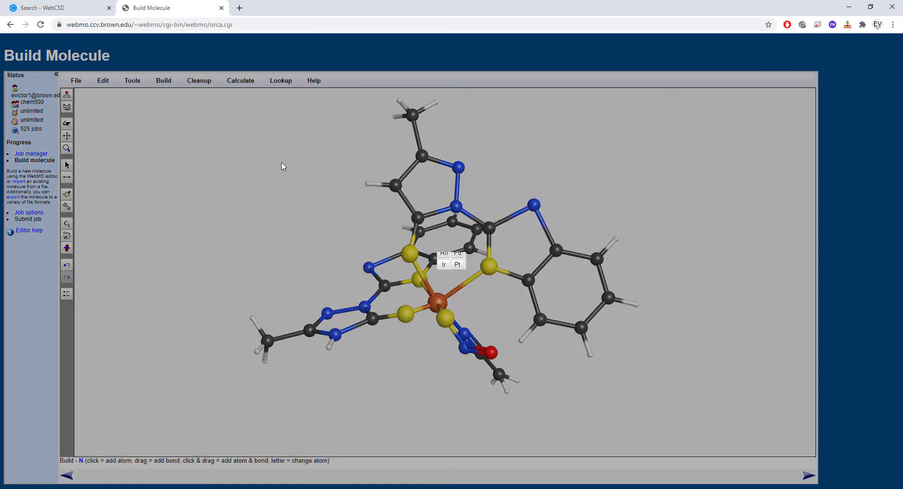
left_click(525, 217)
left_click(392, 186)
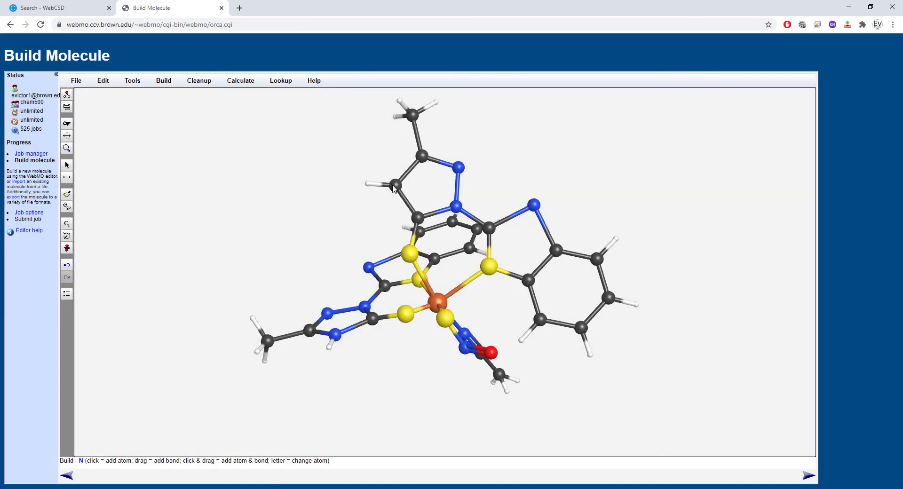
- Change the N atom between the methyl-bearing carbon and the linking nitrogen to C in both methyl-substituted rings
left_click(66, 107)
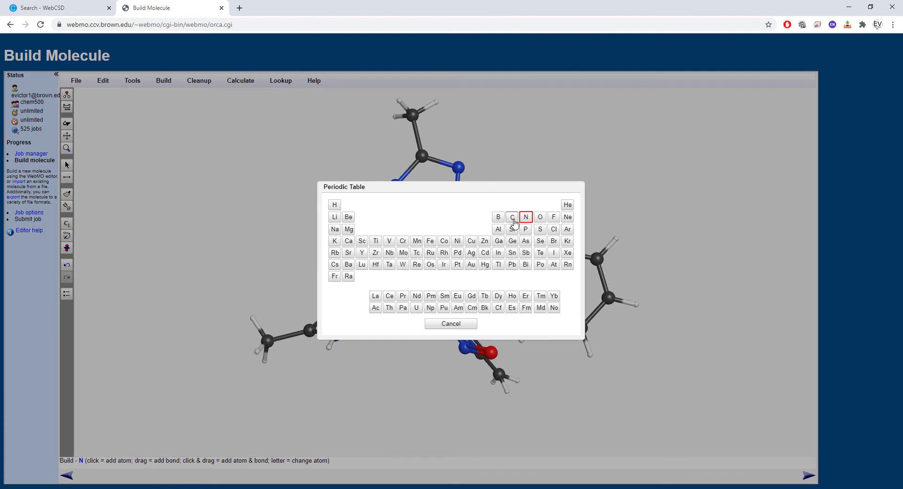
left_click(512, 217)
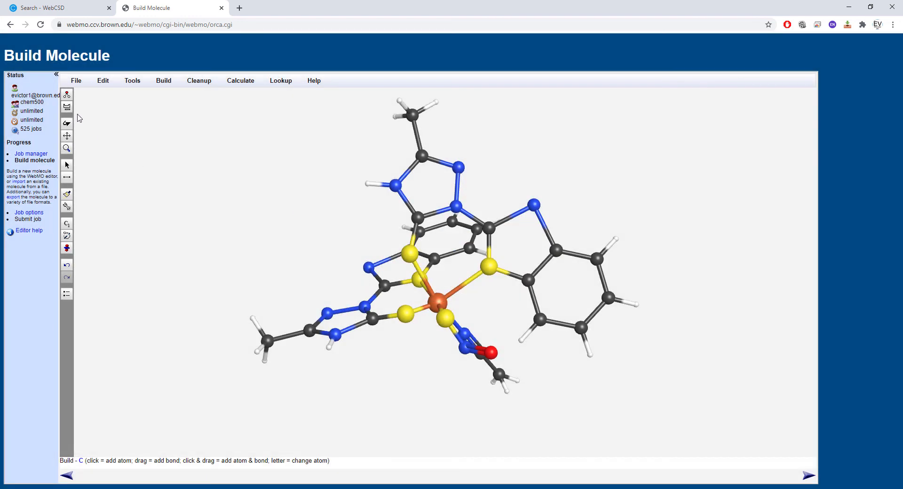
left_click(458, 168)
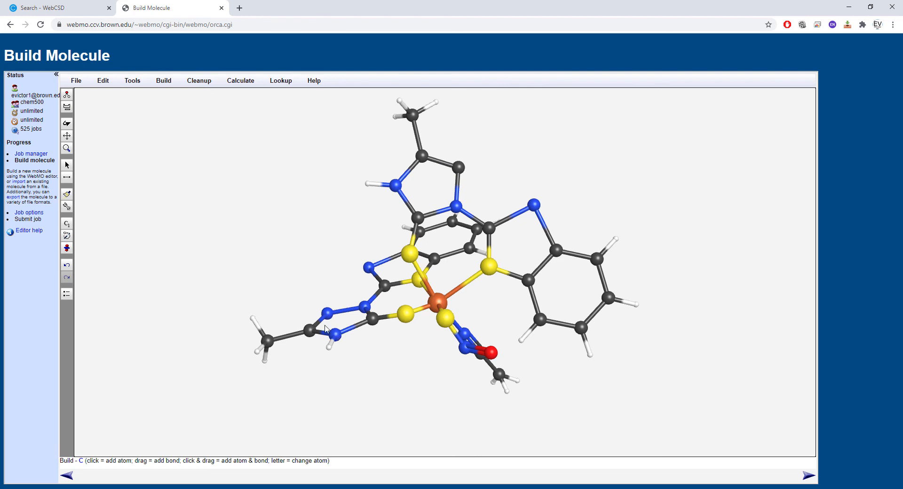
left_click(67, 123)
left_click_drag(203, 239, 218, 145)
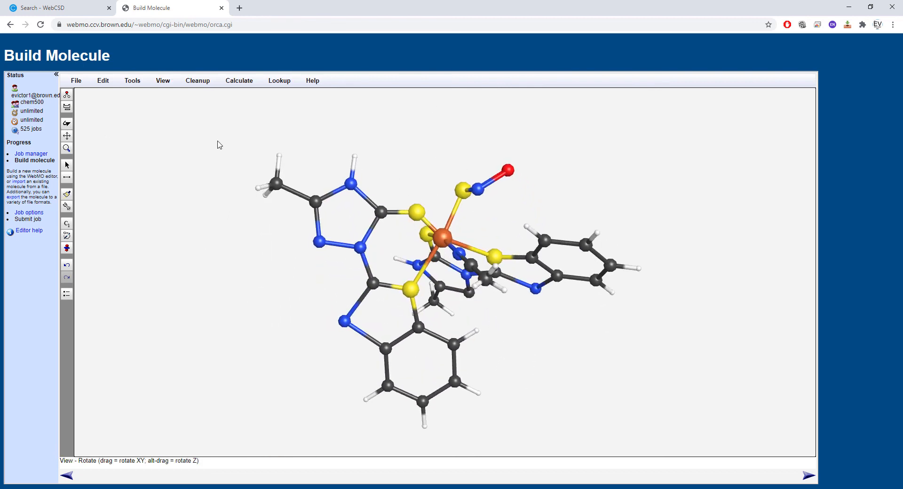
left_click(67, 107)
left_click(512, 216)
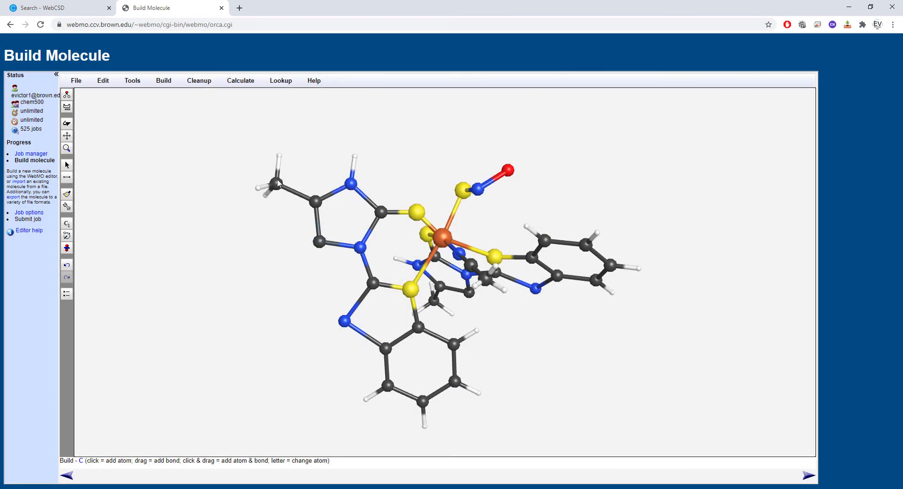
- Change one five-membered ring's methyl carbon to H and add an H to the neighbouring bare ring carbon
left_click(67, 107)
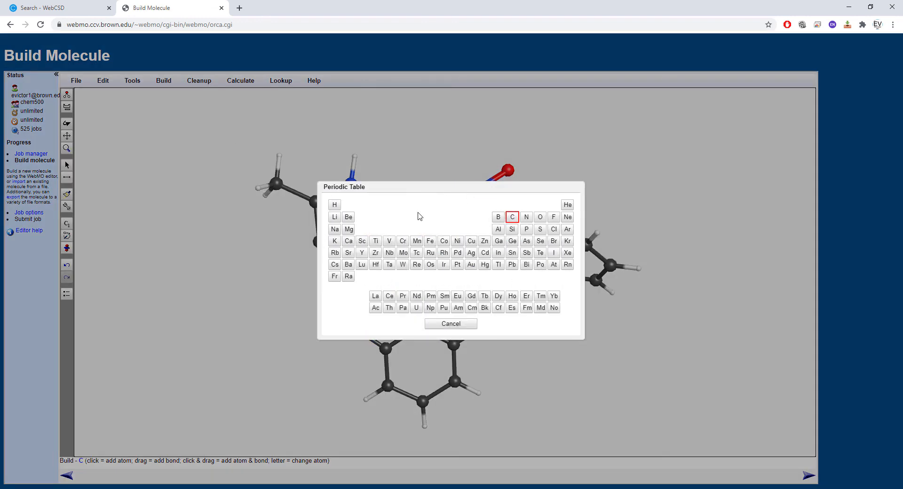
left_click(334, 205)
left_click(278, 186)
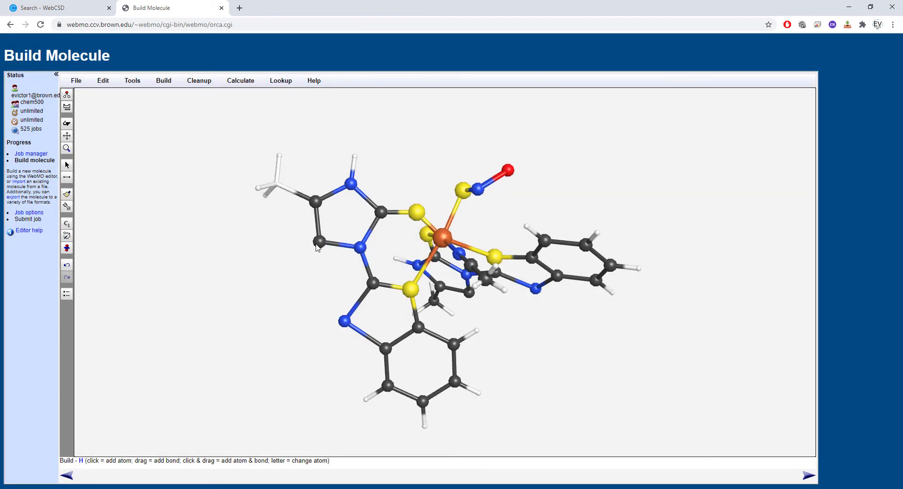
left_click_drag(319, 242, 296, 263)
- Delete the three leftover methyl hydrogens from the converted ring substituent, keeping the sulfur-bound N and O atoms
left_click(66, 165)
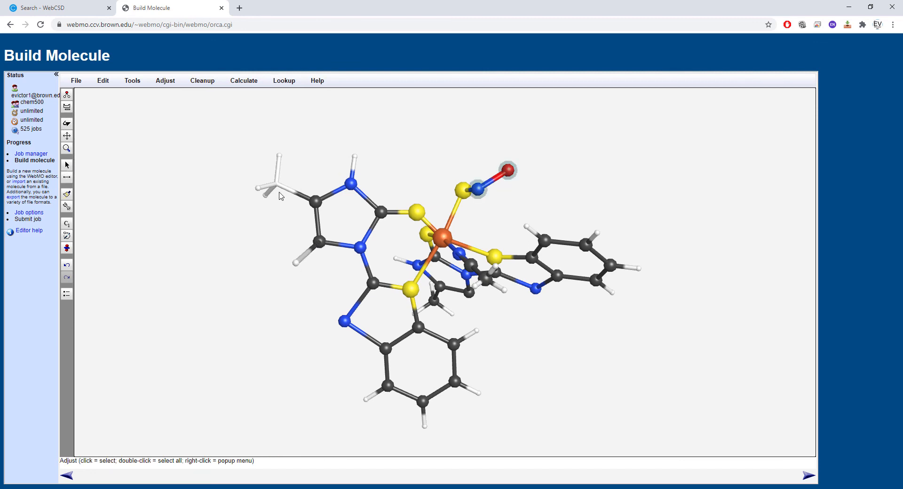
left_click(280, 155)
left_click(259, 187)
left_click(267, 196)
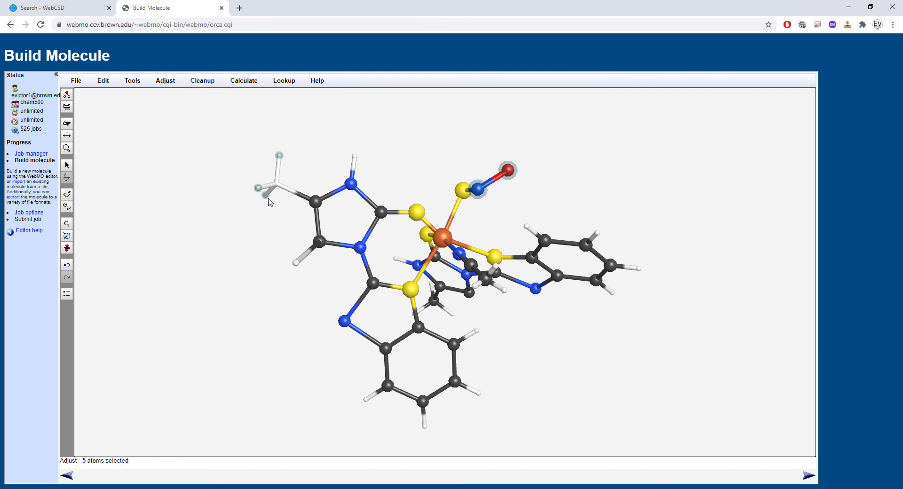
key("Delete")
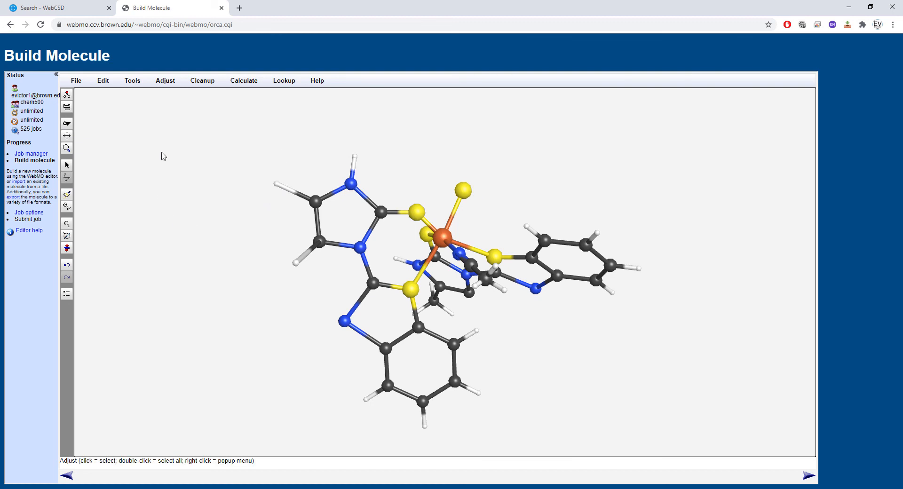
left_click(67, 123)
left_click_drag(181, 188, 198, 156)
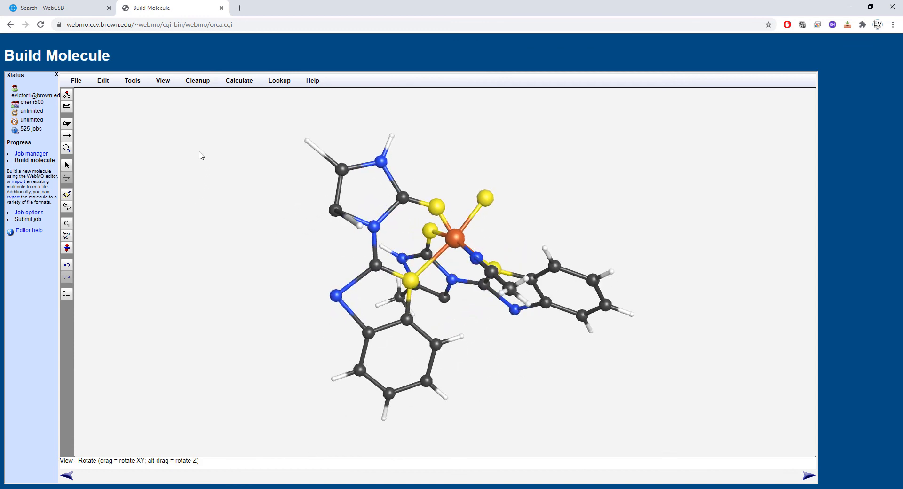
key("ctrl+z")
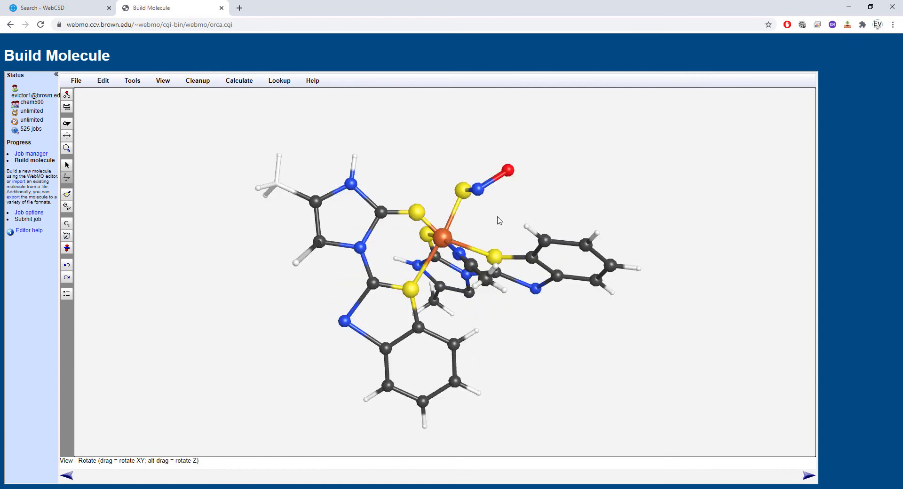
left_click(66, 166)
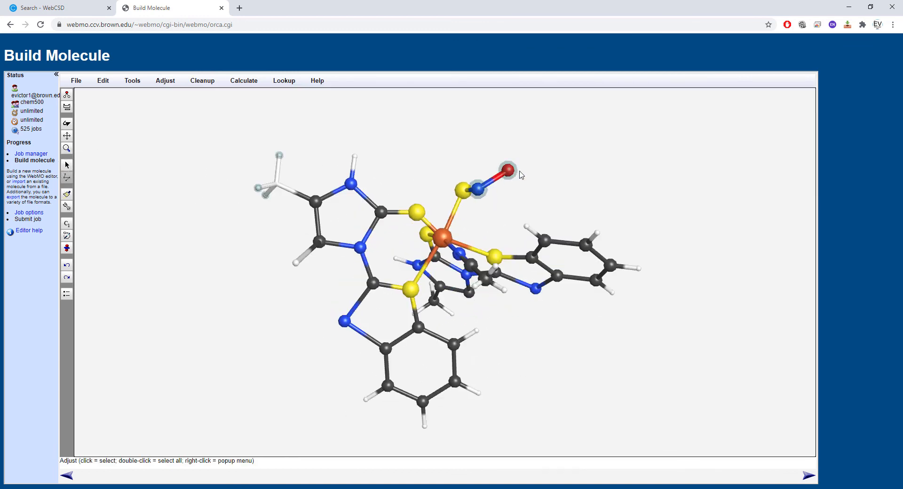
left_click(482, 187)
left_click(510, 170)
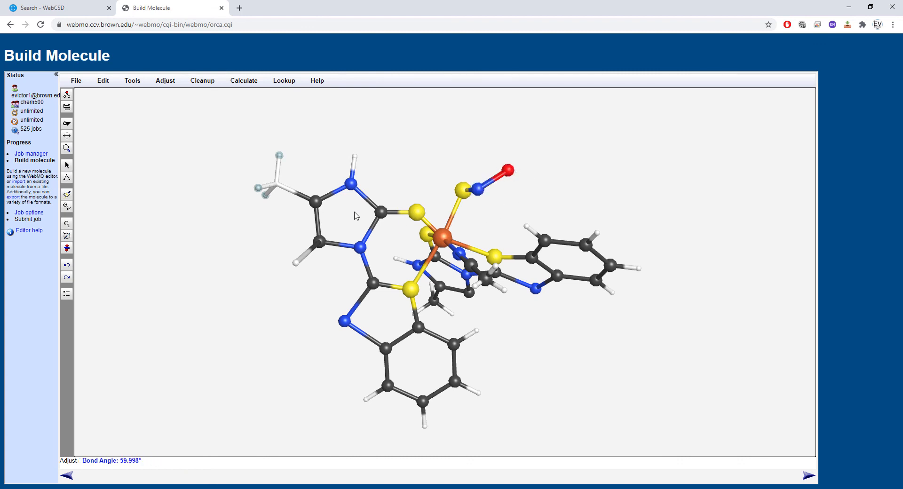
left_click(272, 176)
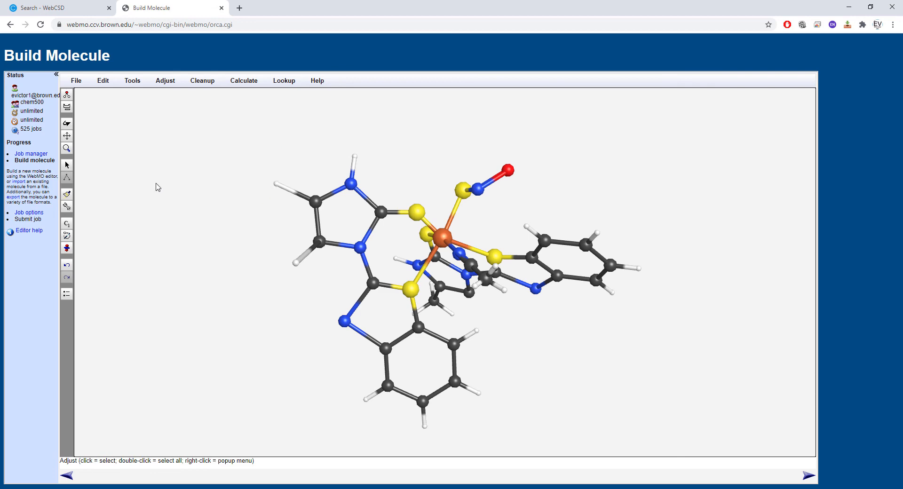
- Move the far-out H added to the five-membered ring close to its ring carbon
left_click(66, 123)
left_click_drag(141, 151, 299, 125)
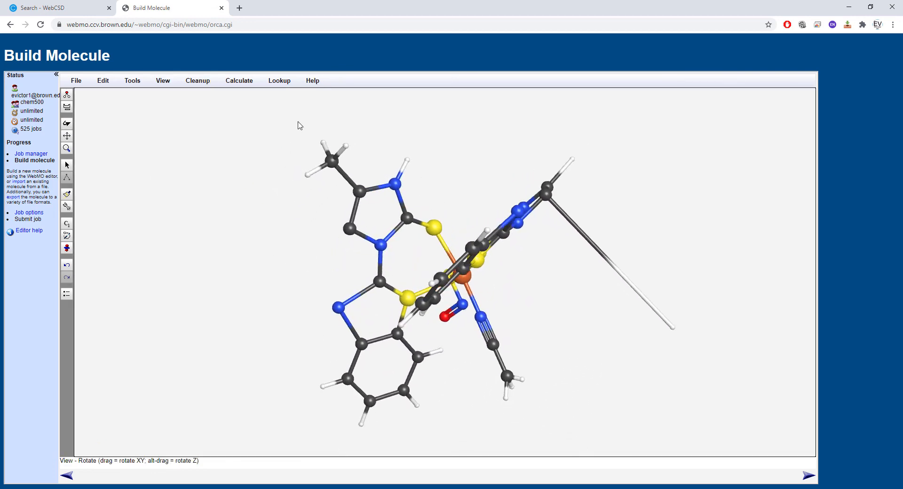
left_click(67, 164)
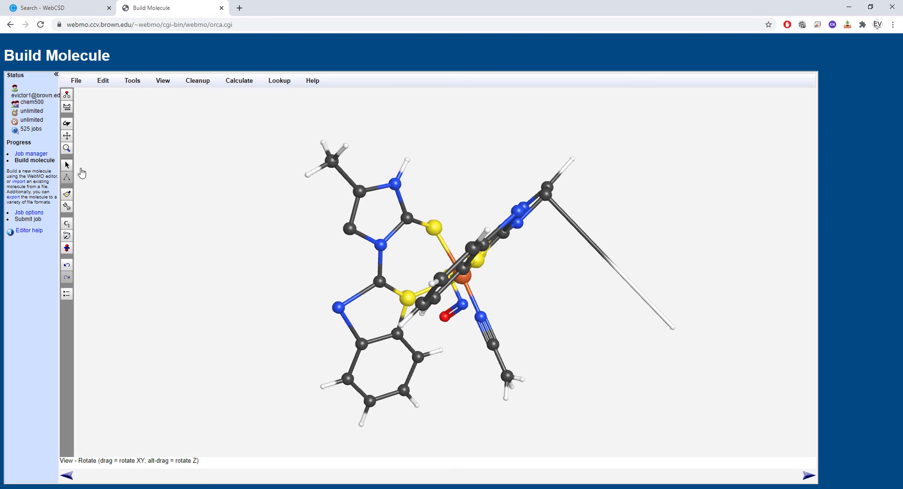
left_click(673, 329)
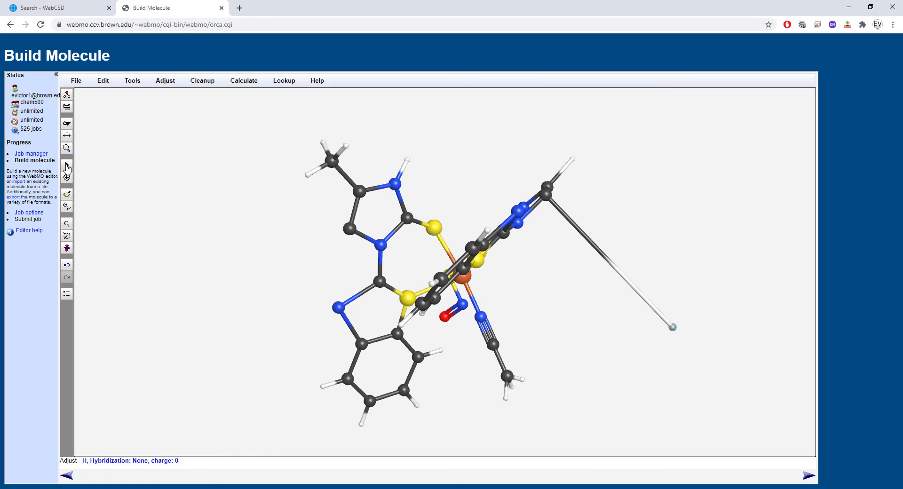
left_click(67, 178)
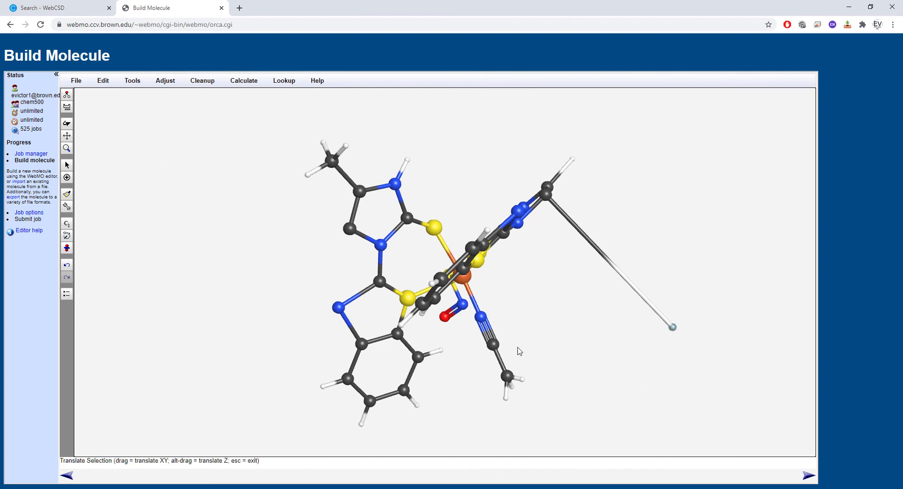
left_click_drag(674, 331, 573, 204)
- Adjust the added H's position in a second orientation to shorten its bond to the ring carbon
left_click(67, 124)
left_click_drag(263, 198, 263, 244)
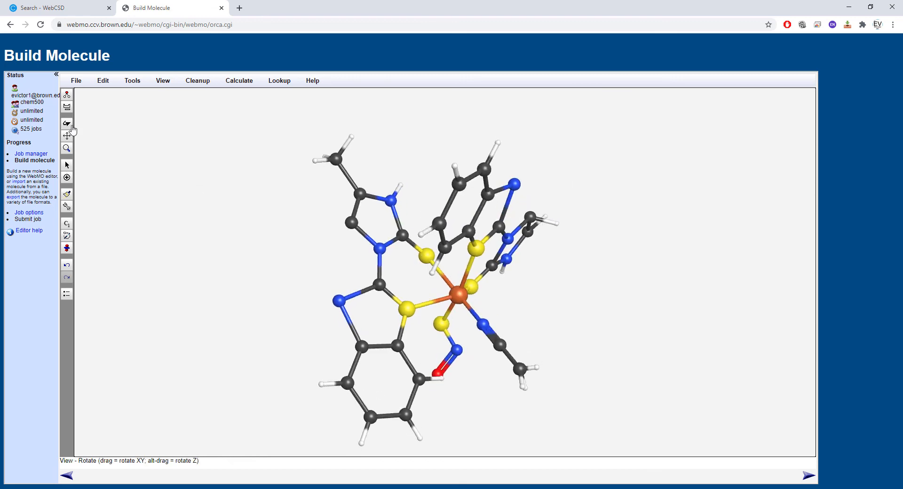
left_click(67, 165)
left_click_drag(556, 223, 555, 199)
left_click(67, 177)
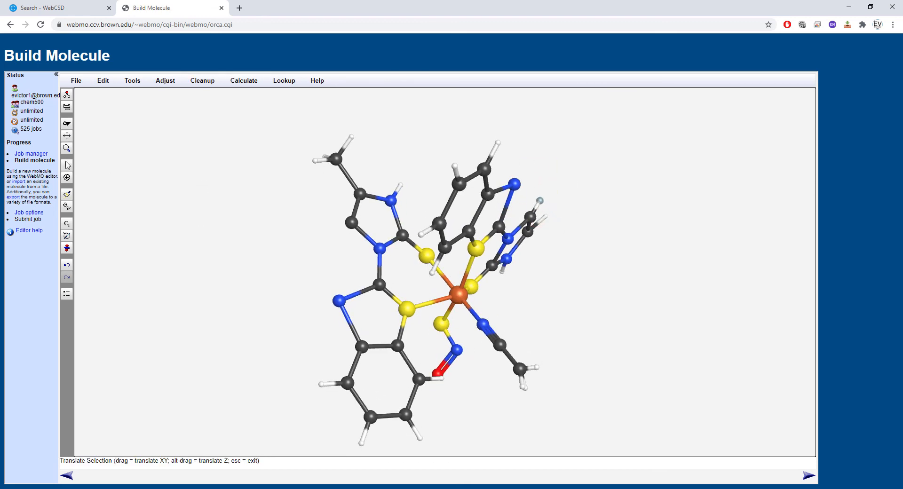
key("Escape")
- Move the H at the former methyl position closer to its ring carbon to shorten the C–H bond
left_click_drag(187, 161, 359, 298)
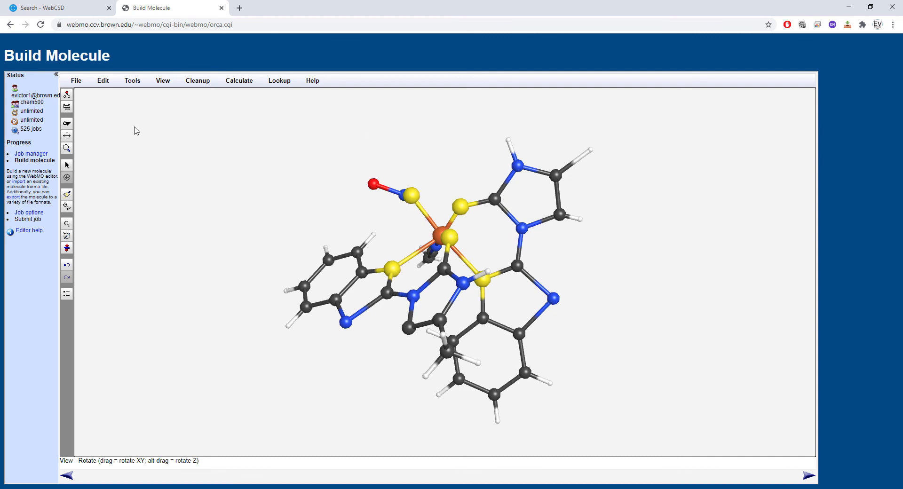
left_click(67, 166)
left_click(591, 150)
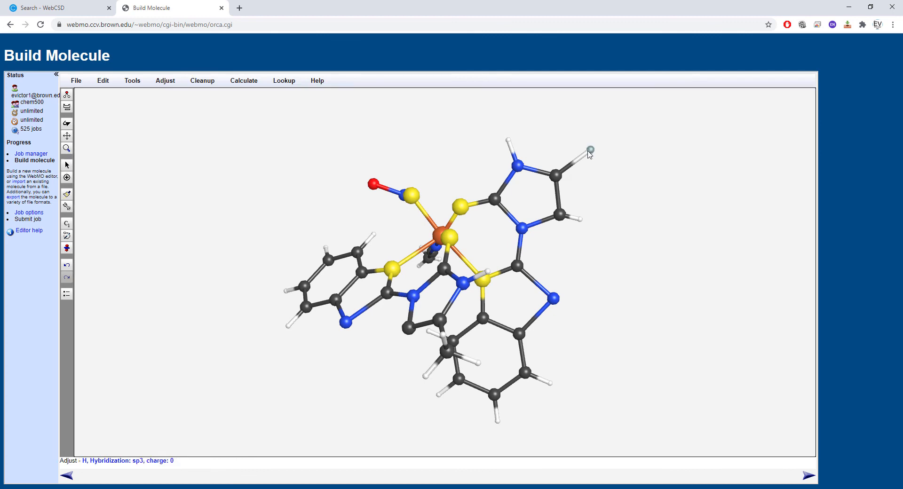
left_click_drag(590, 154, 509, 222)
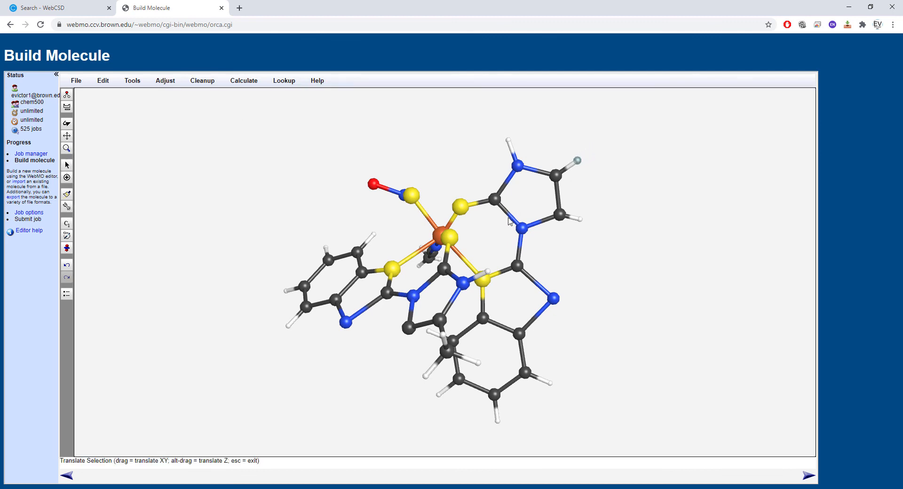
- Change the H on the nitrogen of the same demethylated five-membered ring to C
left_click(67, 123)
mouse_move(191, 201)
left_mouse_down()
mouse_move(185, 282)
mouse_move(188, 189)
mouse_move(181, 204)
left_mouse_up()
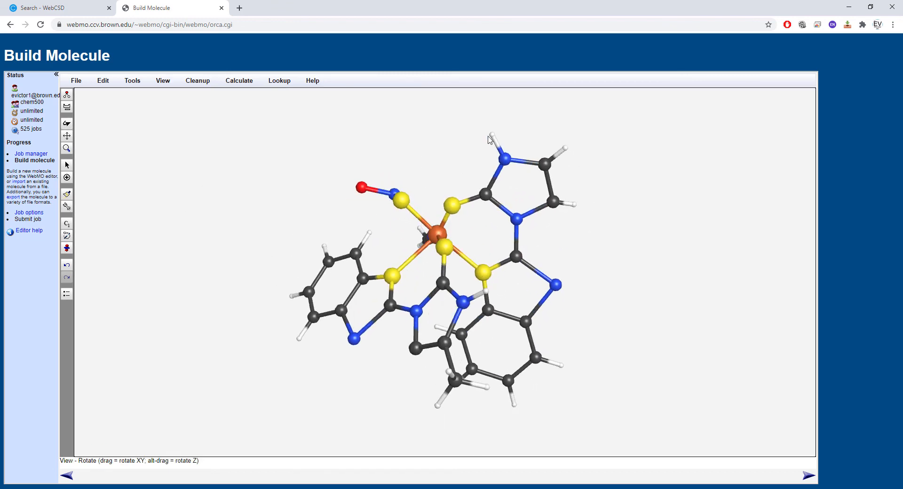
left_click(67, 95)
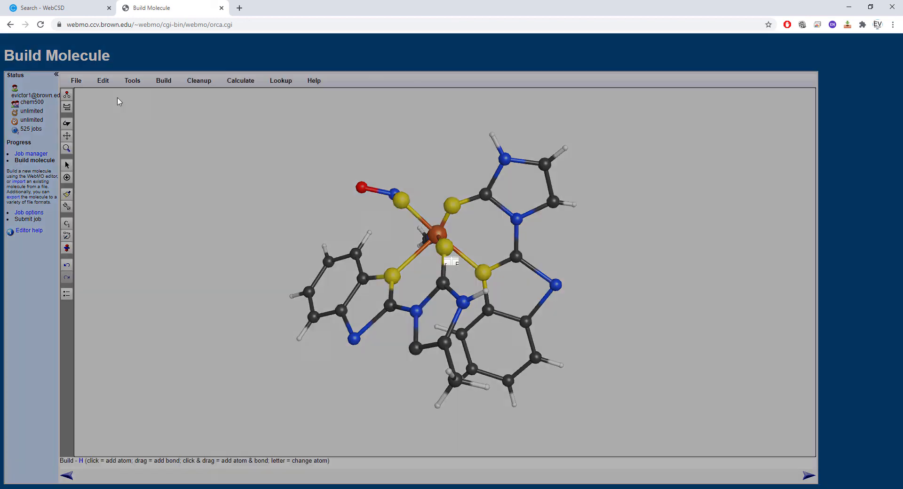
left_click(513, 217)
left_click(492, 135)
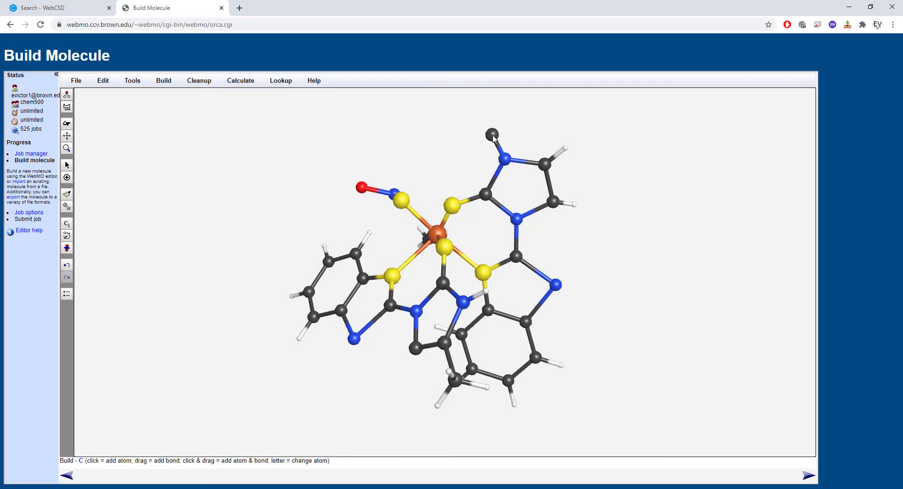
- Attach three H atoms to the new nitrogen-bound carbon to form a methyl group
left_click(67, 108)
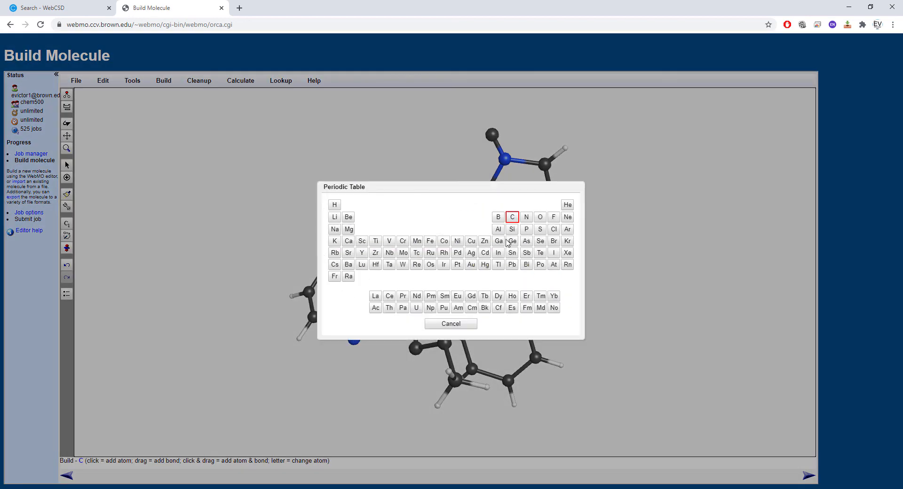
left_click(332, 208)
mouse_move(492, 135)
left_mouse_down()
mouse_move(470, 137)
mouse_move(484, 119)
left_mouse_up()
left_click_drag(492, 135, 525, 125)
- Move one of the overextended hydrogens on the new N-methyl group closer to its carbon
left_click(67, 165)
left_click(66, 136)
left_click(67, 166)
left_click(66, 124)
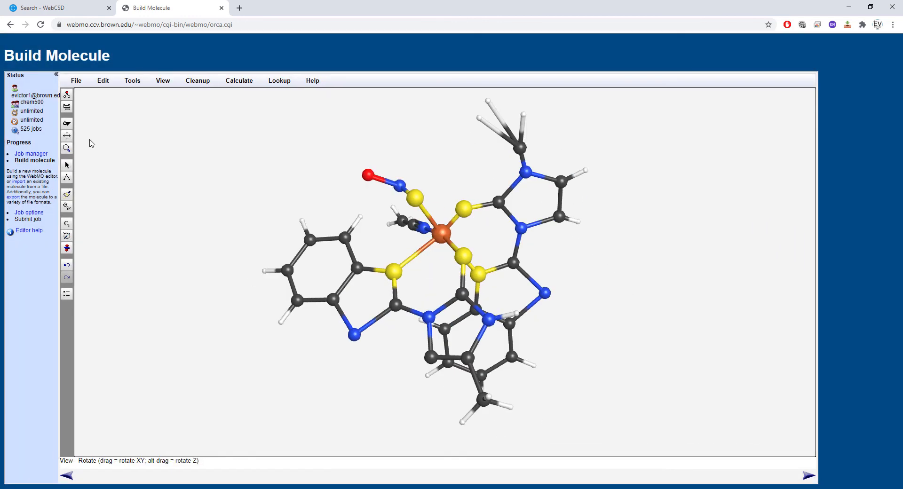
left_click(67, 165)
left_click(501, 145)
left_click(67, 135)
left_click_drag(488, 101, 507, 123)
- Move the remaining stretched hydrogen of the new N-methyl group close to its carbon
left_click(66, 123)
left_click(67, 124)
left_click(67, 165)
left_click(66, 123)
left_click(67, 165)
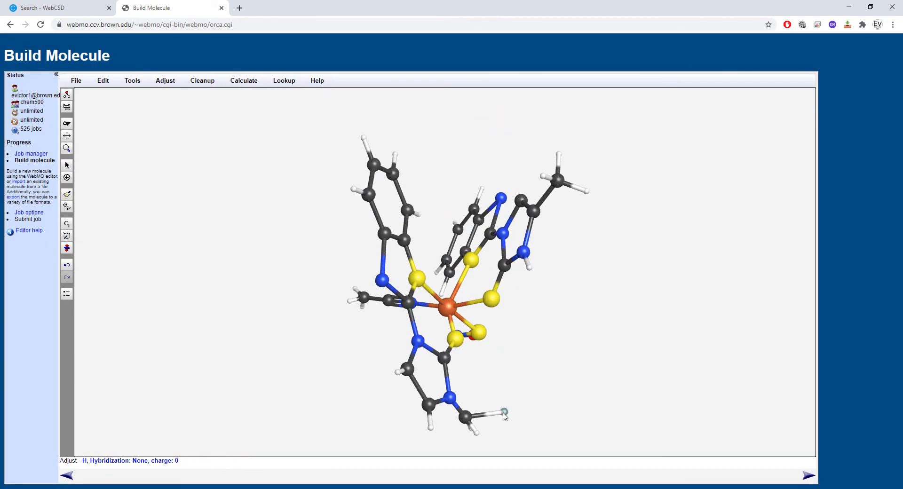
left_click(67, 136)
left_click_drag(504, 416, 488, 414)
left_click(67, 124)
left_click_drag(276, 221, 510, 311)
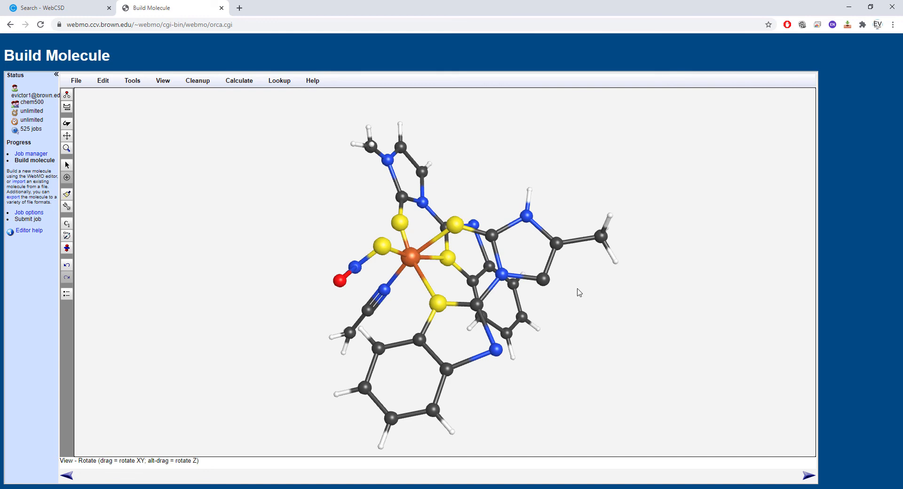
left_click_drag(579, 292, 510, 232)
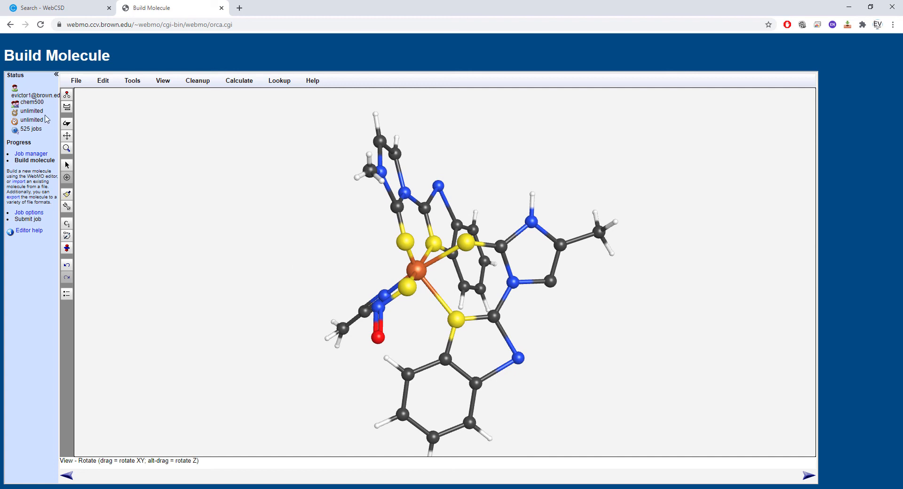
left_click_drag(188, 172, 309, 202)
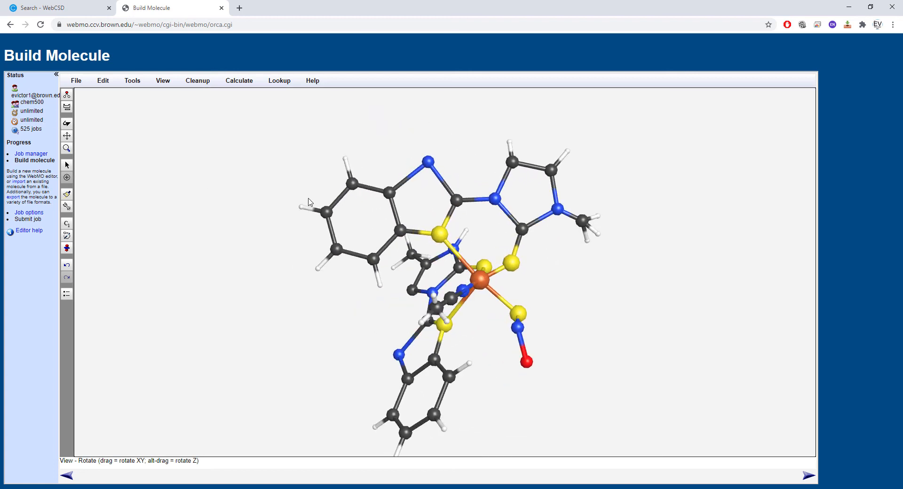